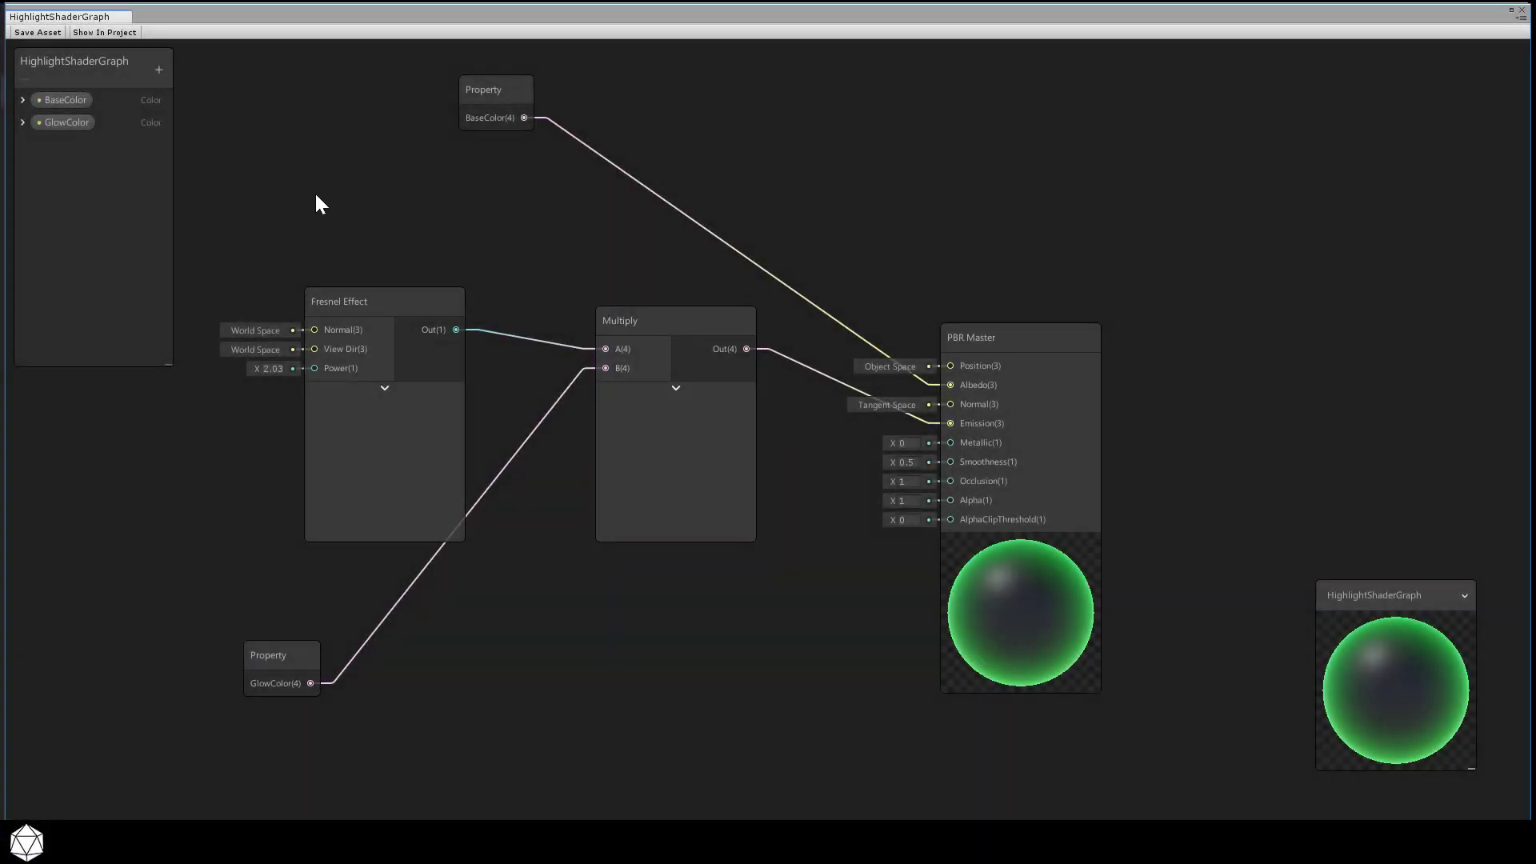
Add a Color node from Input > Basic and place it in empty space at the left.
{"action": "key", "text": "space"}
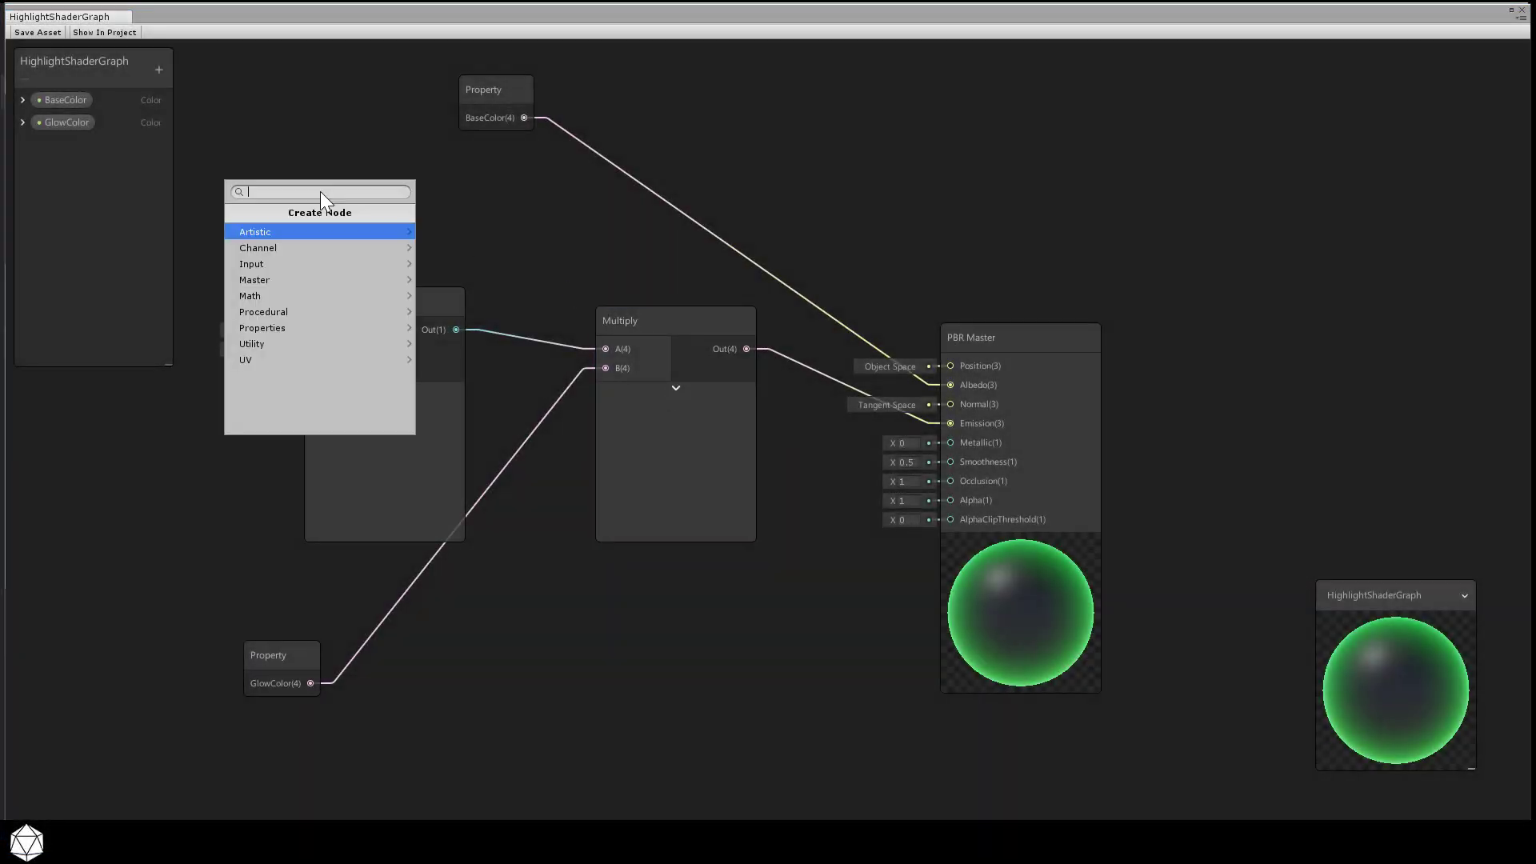
{"action": "left_click", "coordinate": [332, 264]}
{"action": "left_click", "coordinate": [324, 232]}
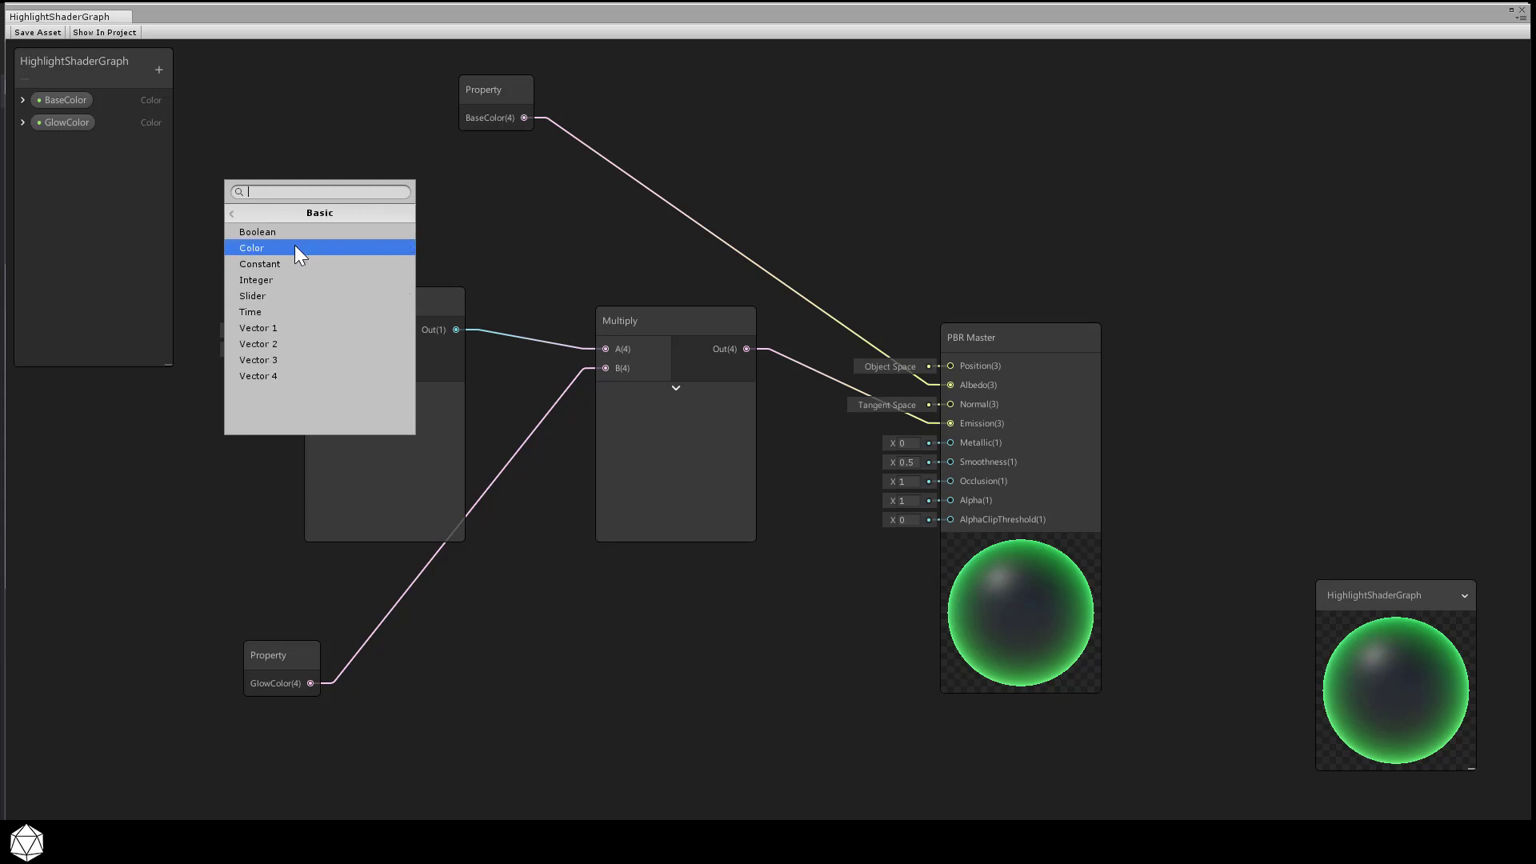
{"action": "left_click", "coordinate": [294, 245]}
{"action": "left_click_drag", "start_coordinate": [431, 244], "coordinate": [160, 494]}
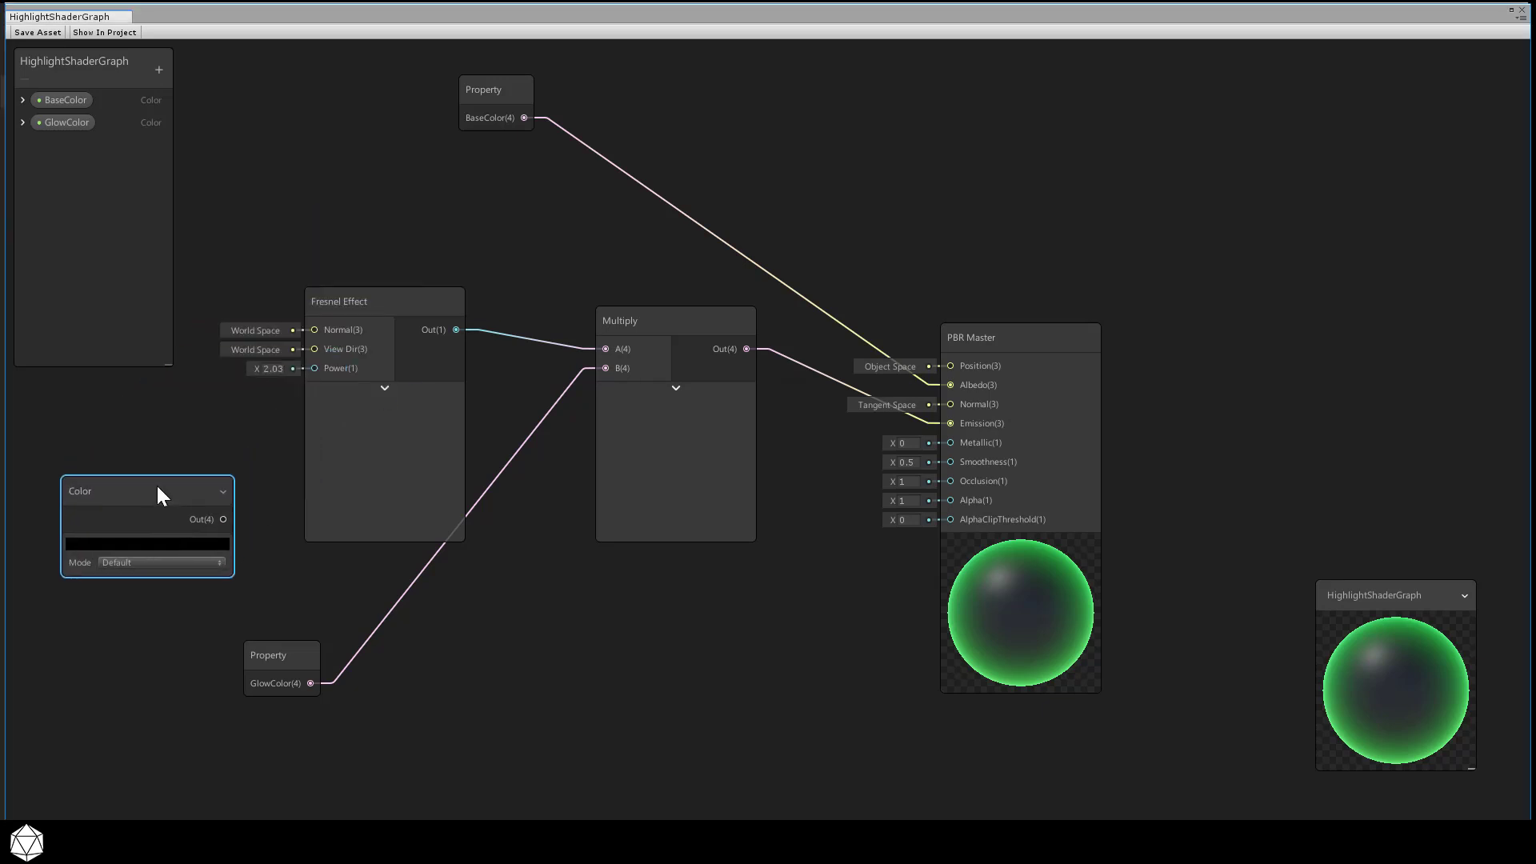
Set the Color node to red and wire its Out(4) into Multiply's B(4) input.
{"action": "left_click", "coordinate": [174, 543]}
{"action": "left_click_drag", "start_coordinate": [1072, 339], "coordinate": [1159, 256]}
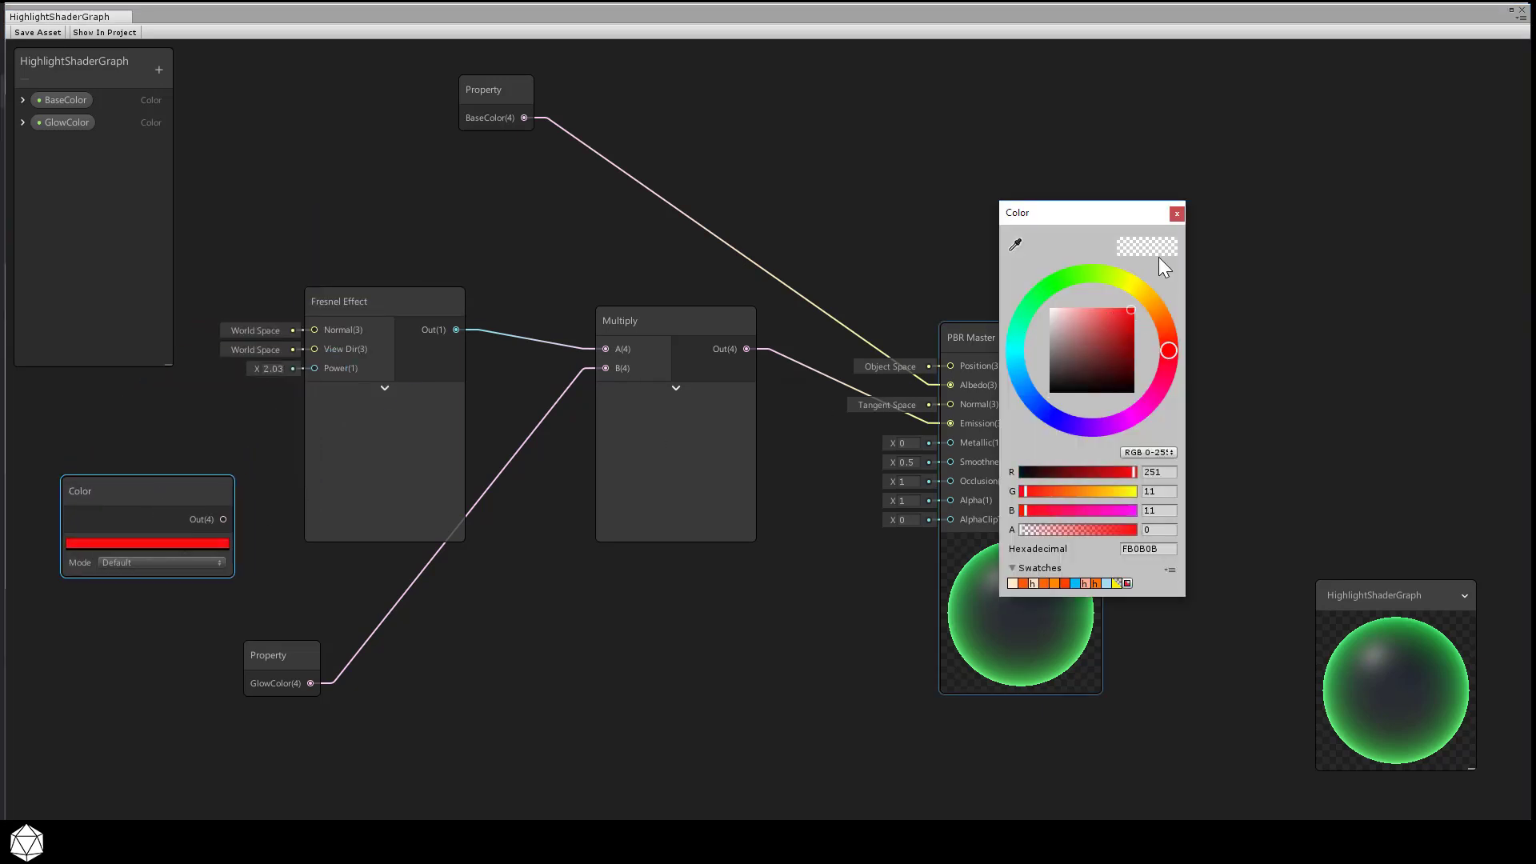
{"action": "left_click", "coordinate": [1176, 214]}
{"action": "left_click_drag", "start_coordinate": [223, 520], "coordinate": [264, 547]}
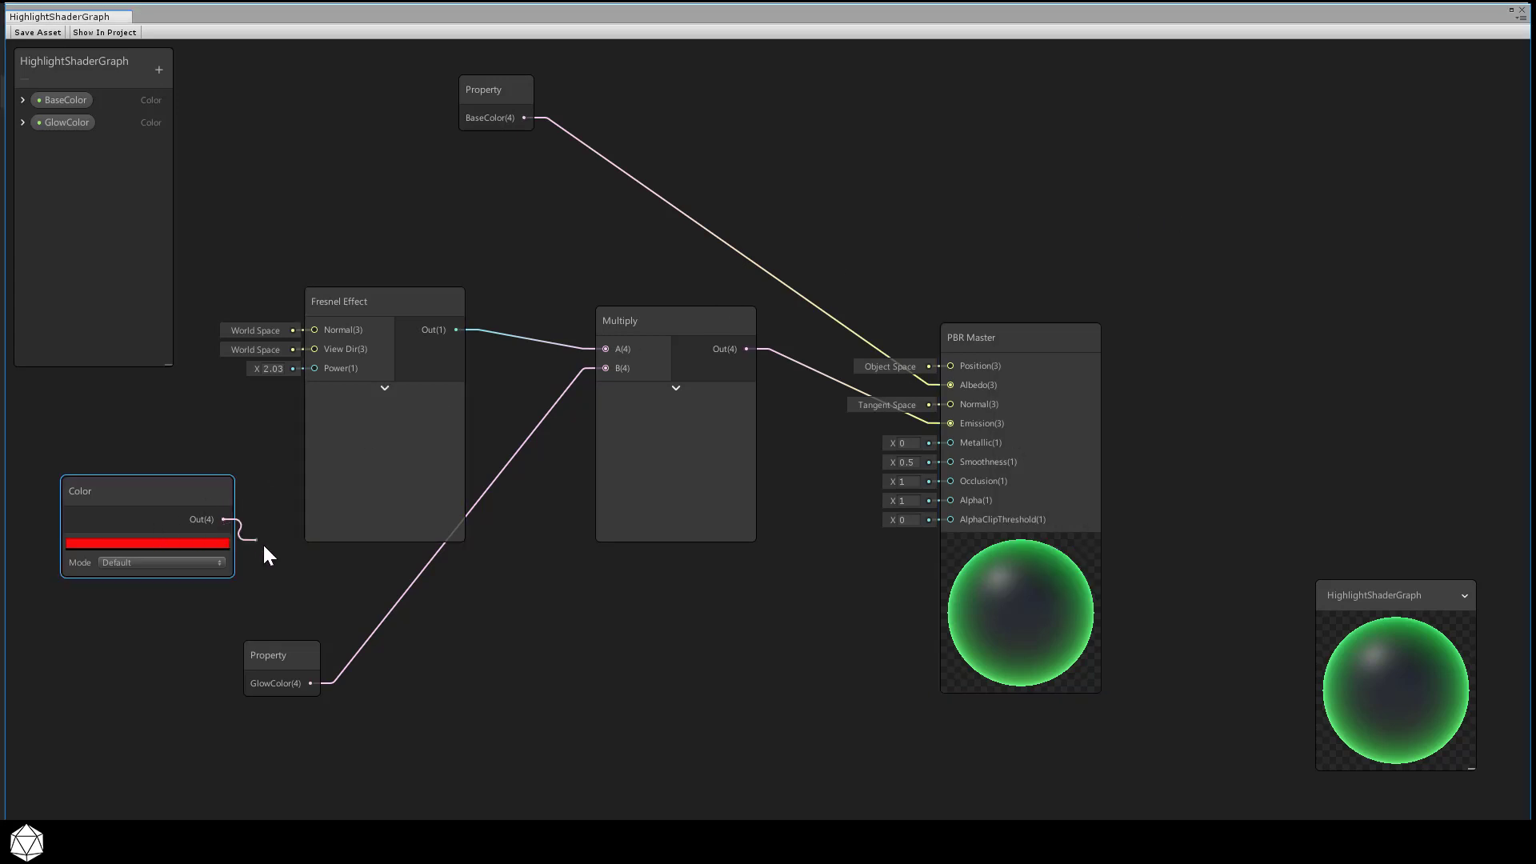
{"action": "left_click_drag", "start_coordinate": [315, 617], "coordinate": [607, 368]}
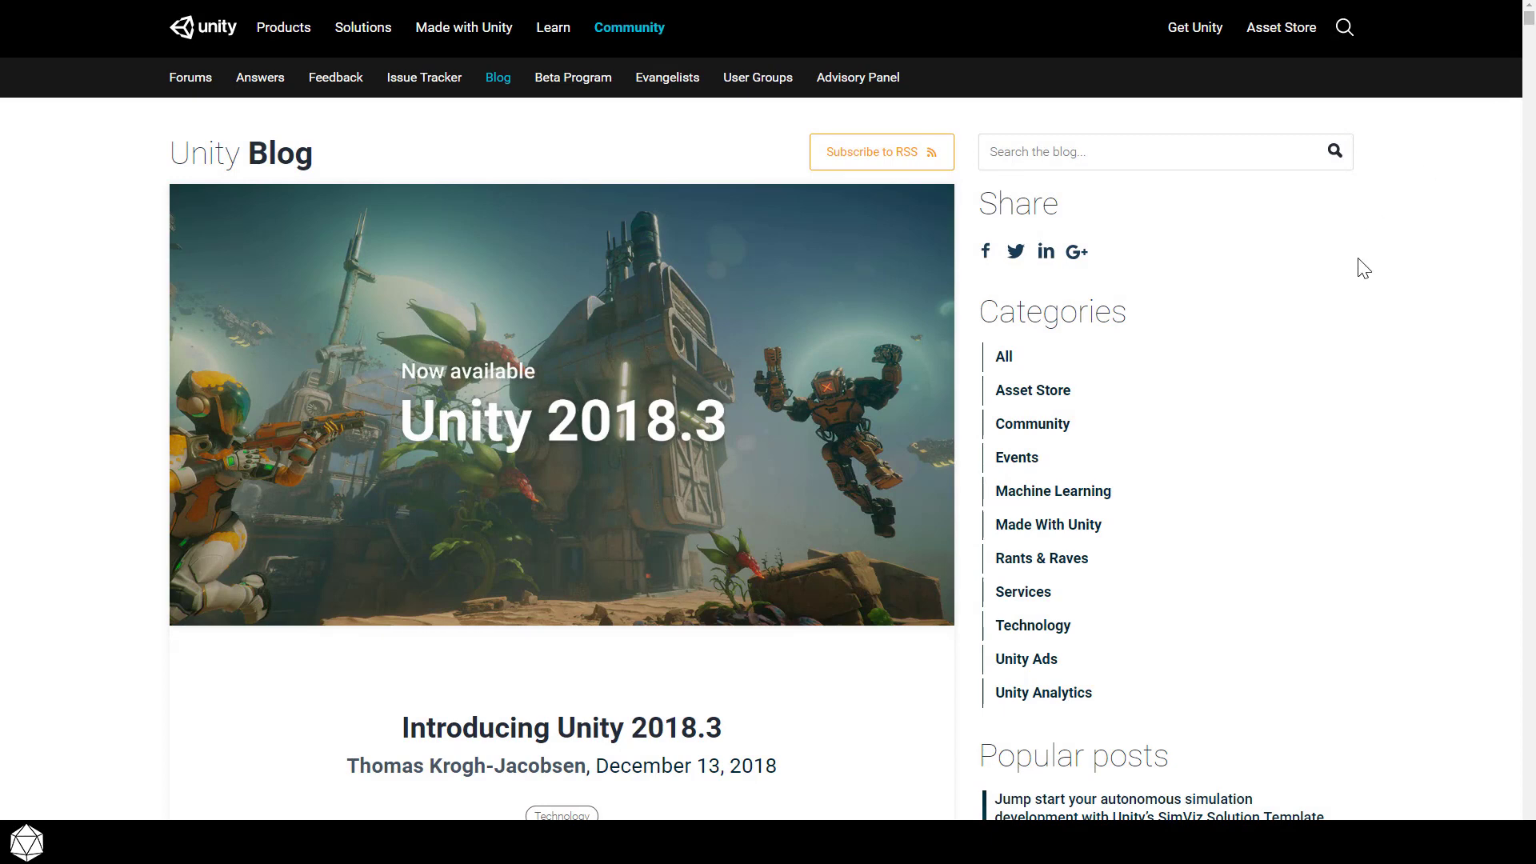
Scroll through the Introducing Unity 2018.3 blog post.
{"action": "scroll", "coordinate": [1364, 268], "scroll_direction": "down", "scroll_amount": 4}
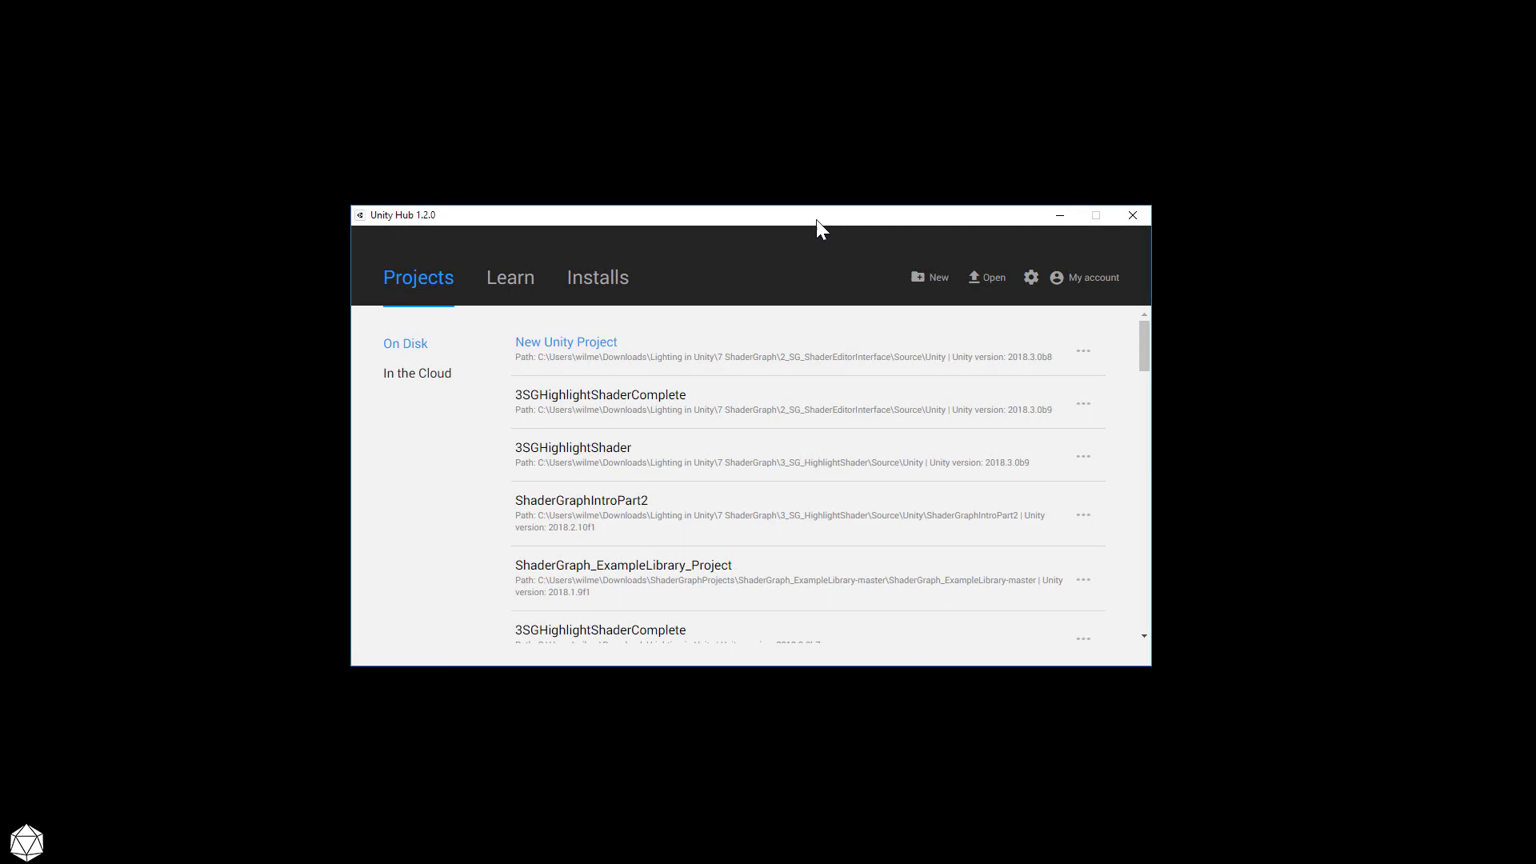
Begin a new Unity Hub project on version 2018.3.0b8 with the Lightweight RP (Preview) template.
{"action": "left_click", "coordinate": [930, 280]}
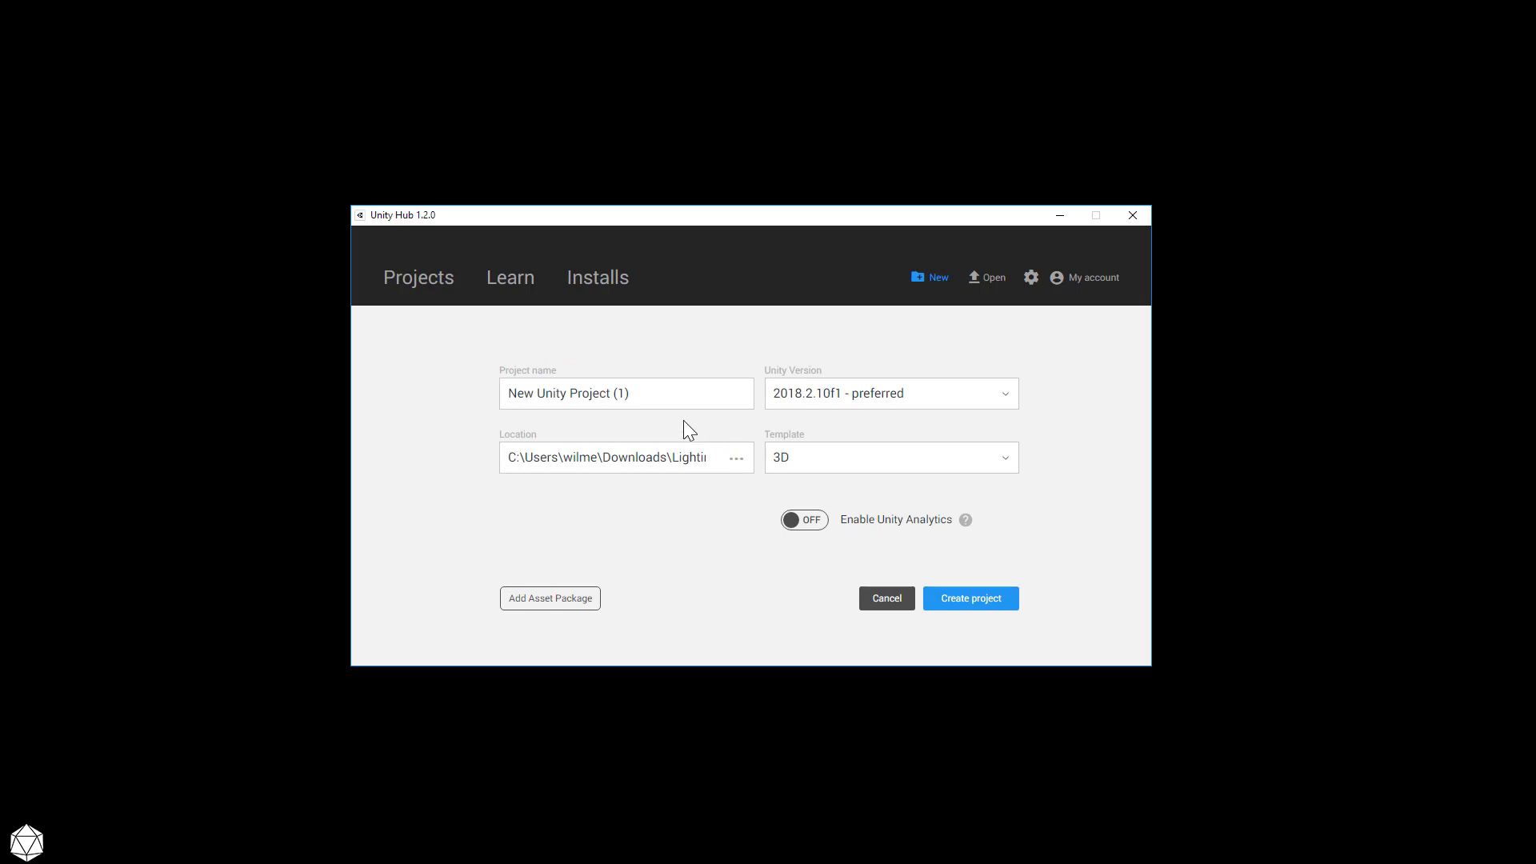
{"action": "left_click", "coordinate": [658, 396]}
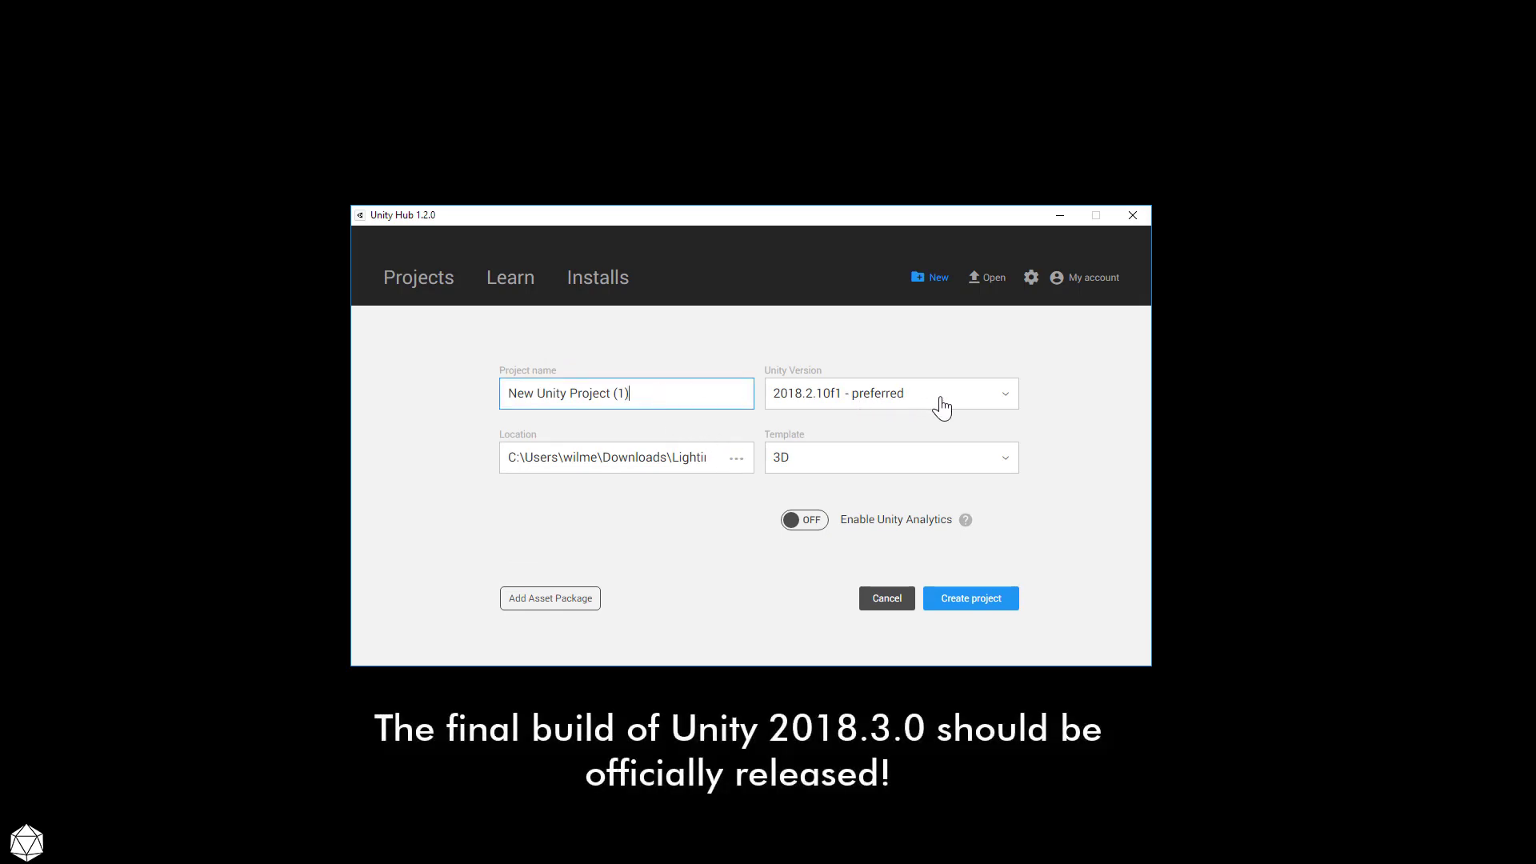
{"action": "left_click", "coordinate": [1001, 410]}
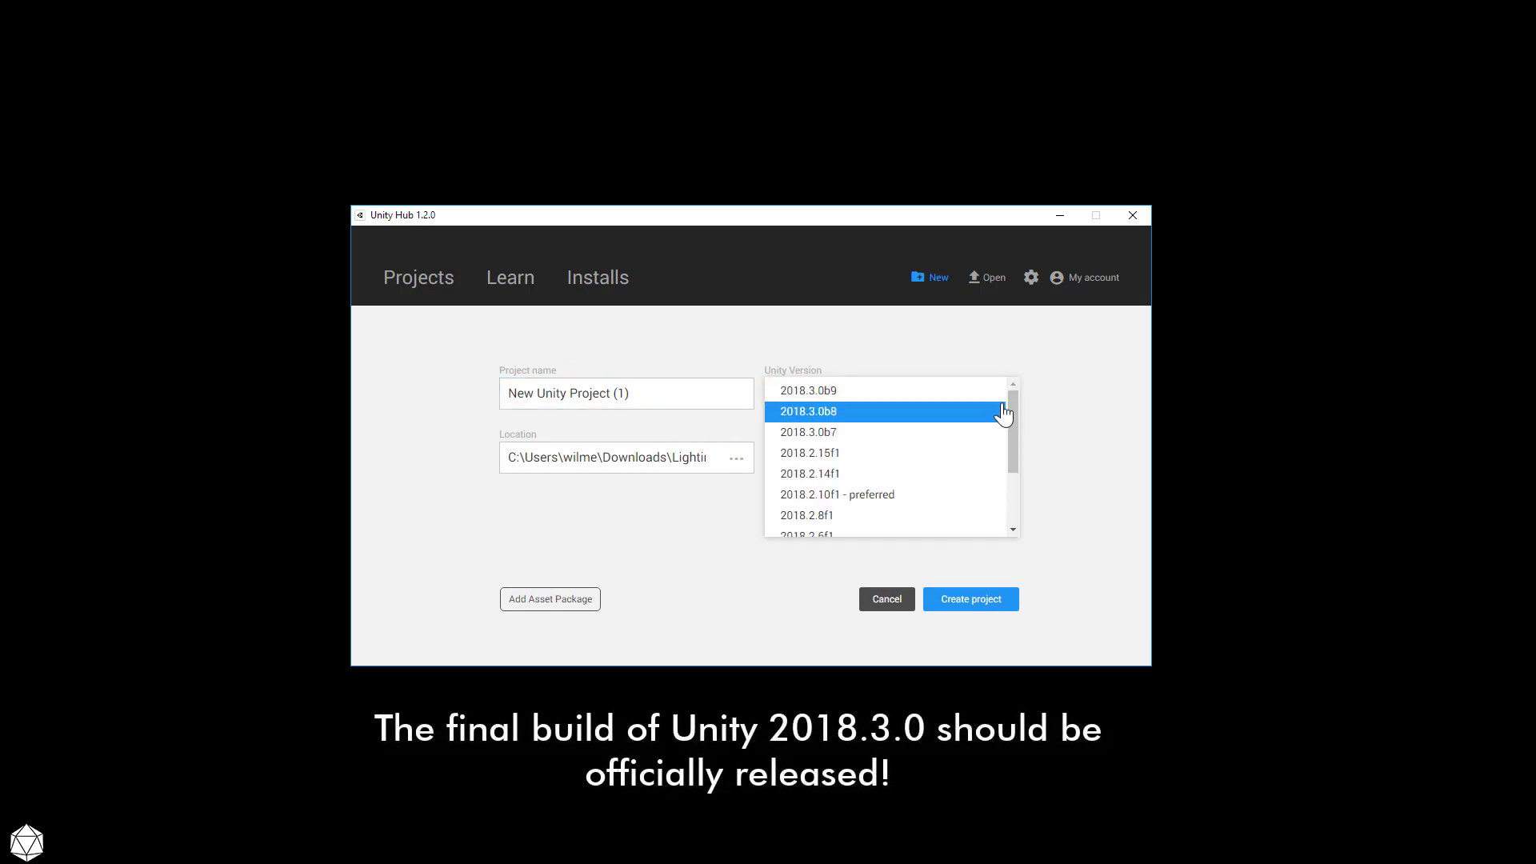
{"action": "left_click", "coordinate": [1002, 411]}
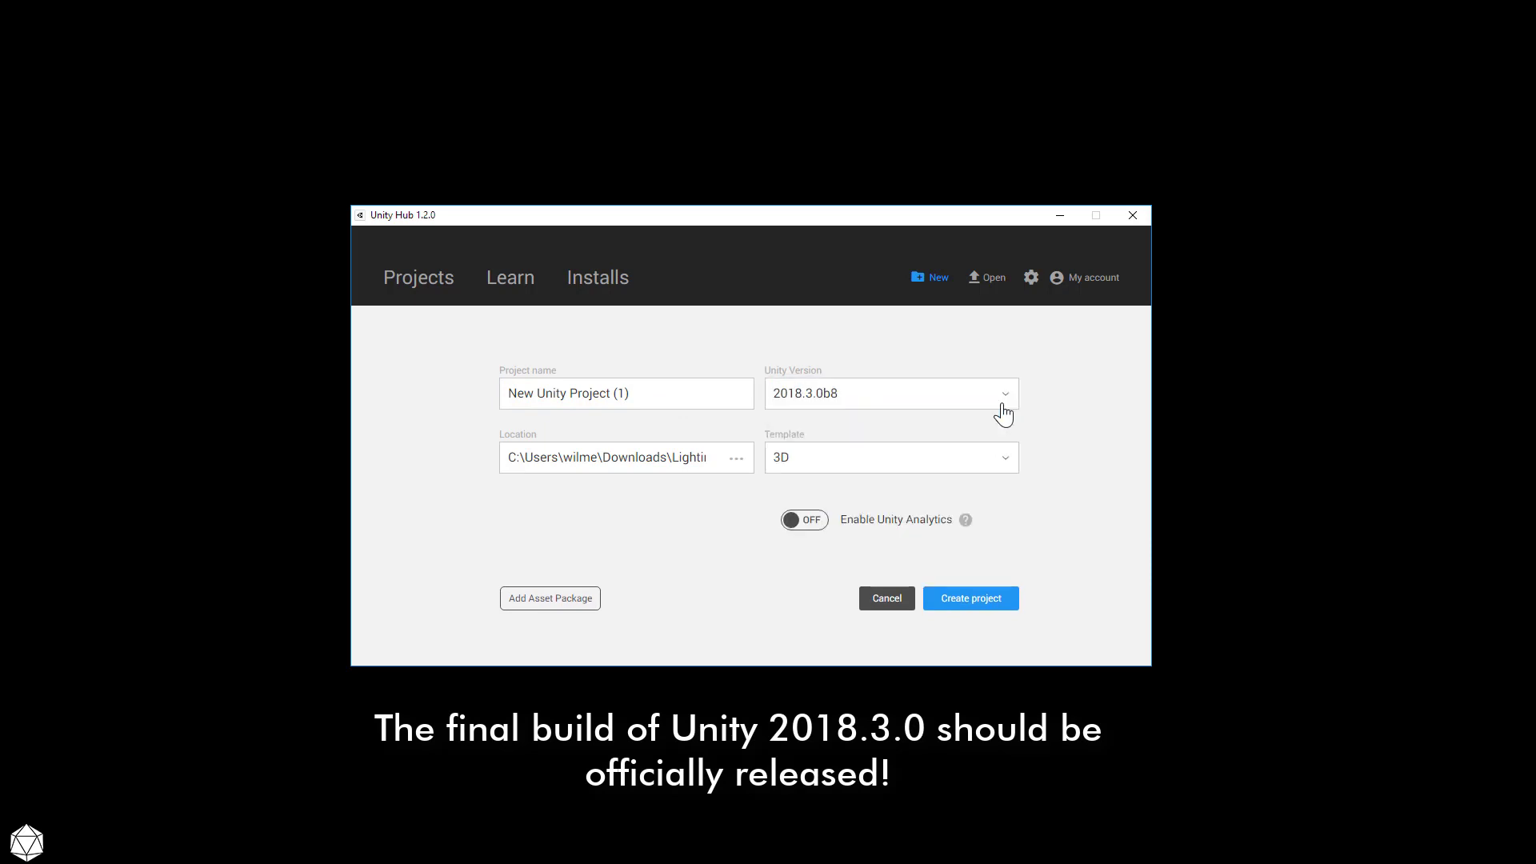
{"action": "left_click_drag", "start_coordinate": [644, 390], "coordinate": [477, 395]}
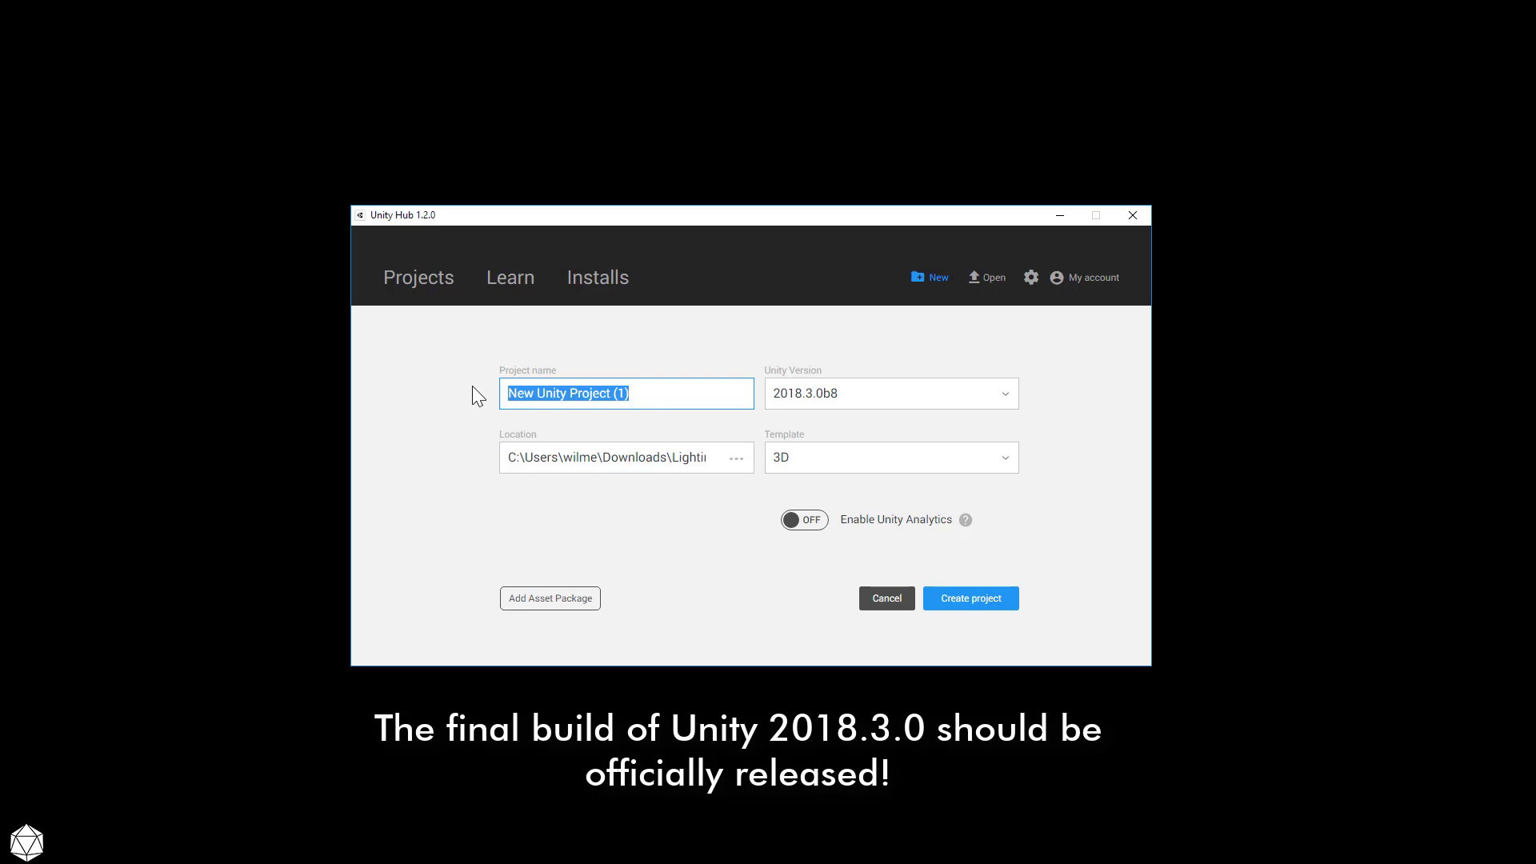
{"action": "left_click", "coordinate": [1003, 466]}
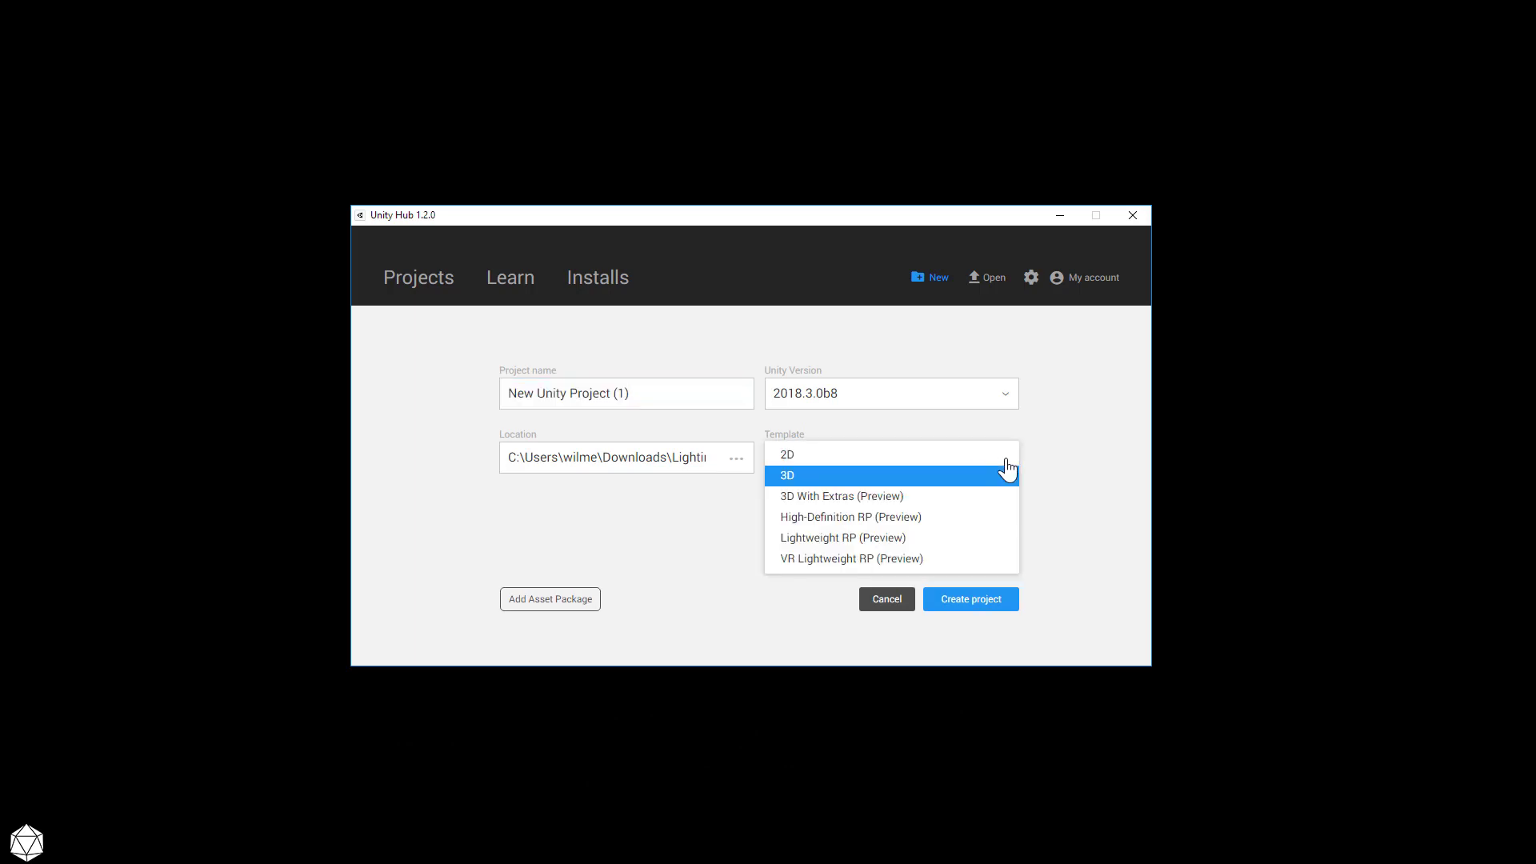
{"action": "left_click", "coordinate": [991, 543]}
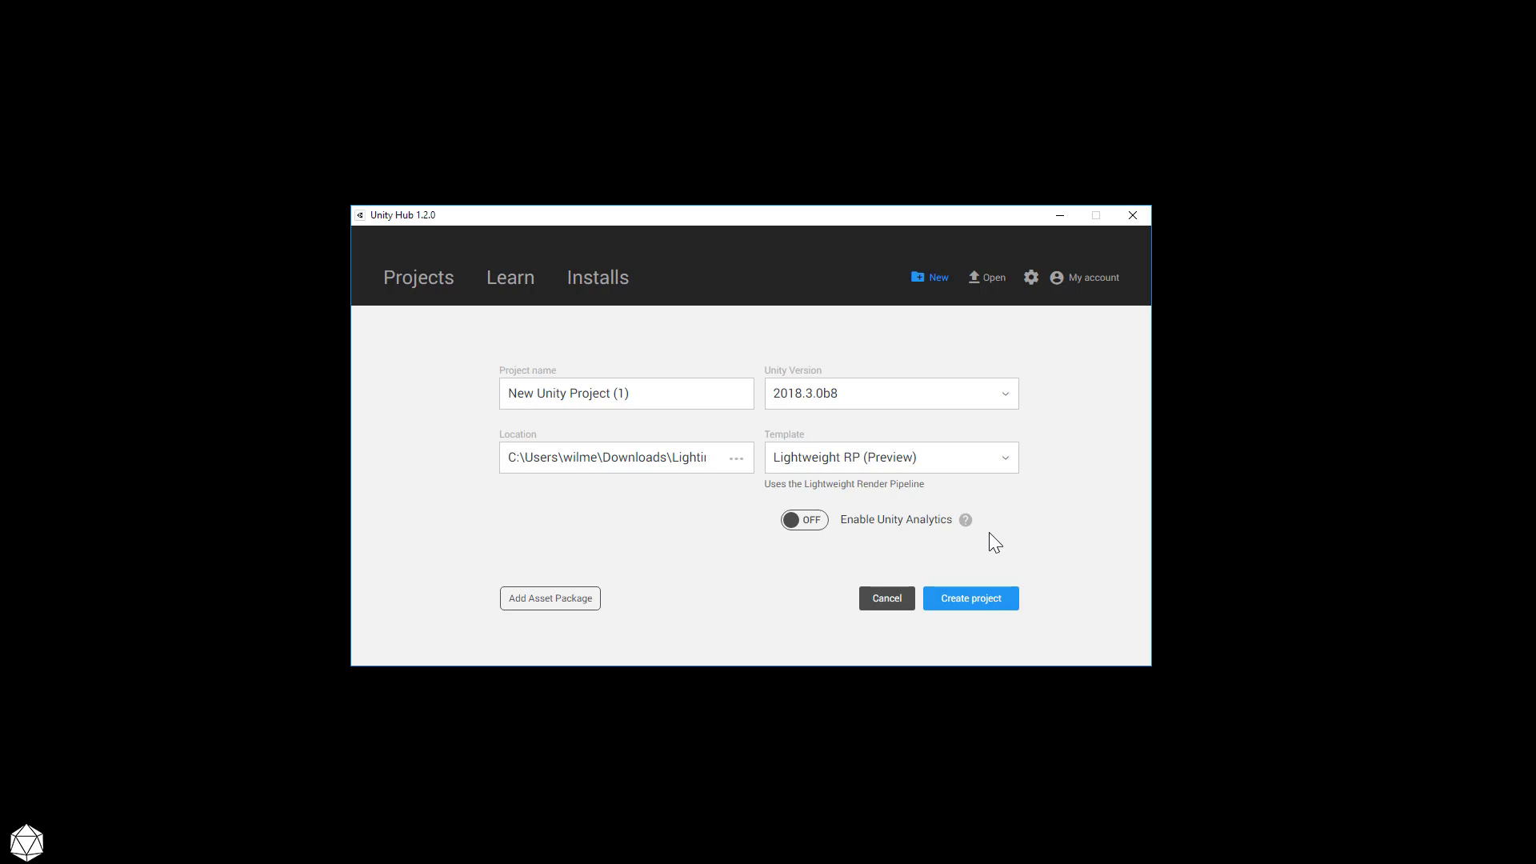
Replace the default project name with ShaderGraphIntro.
{"action": "left_click_drag", "start_coordinate": [641, 391], "coordinate": [508, 391]}
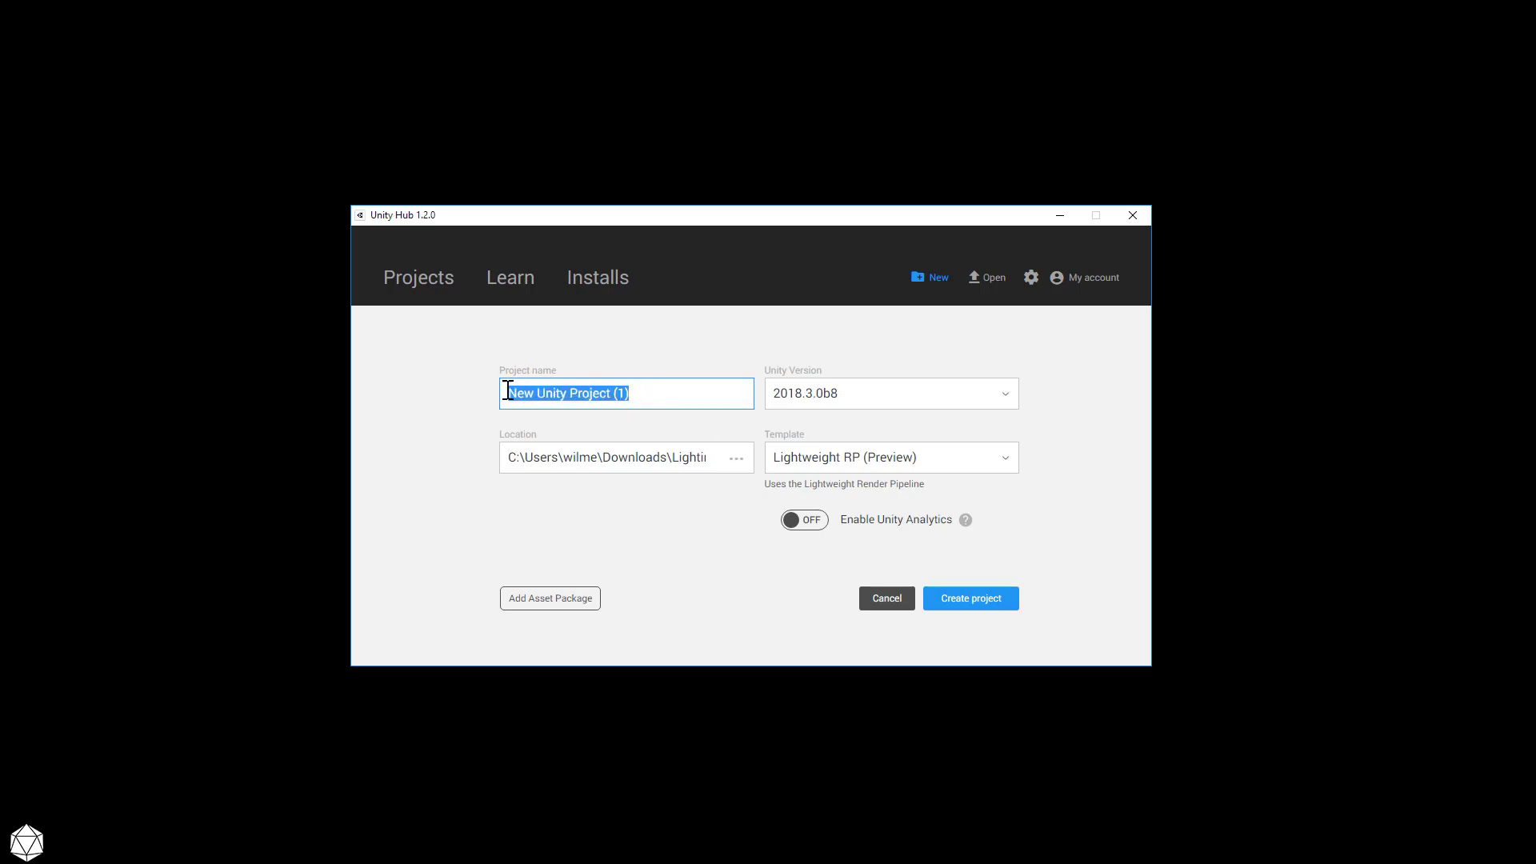
{"action": "type", "text": "ShaderG"}
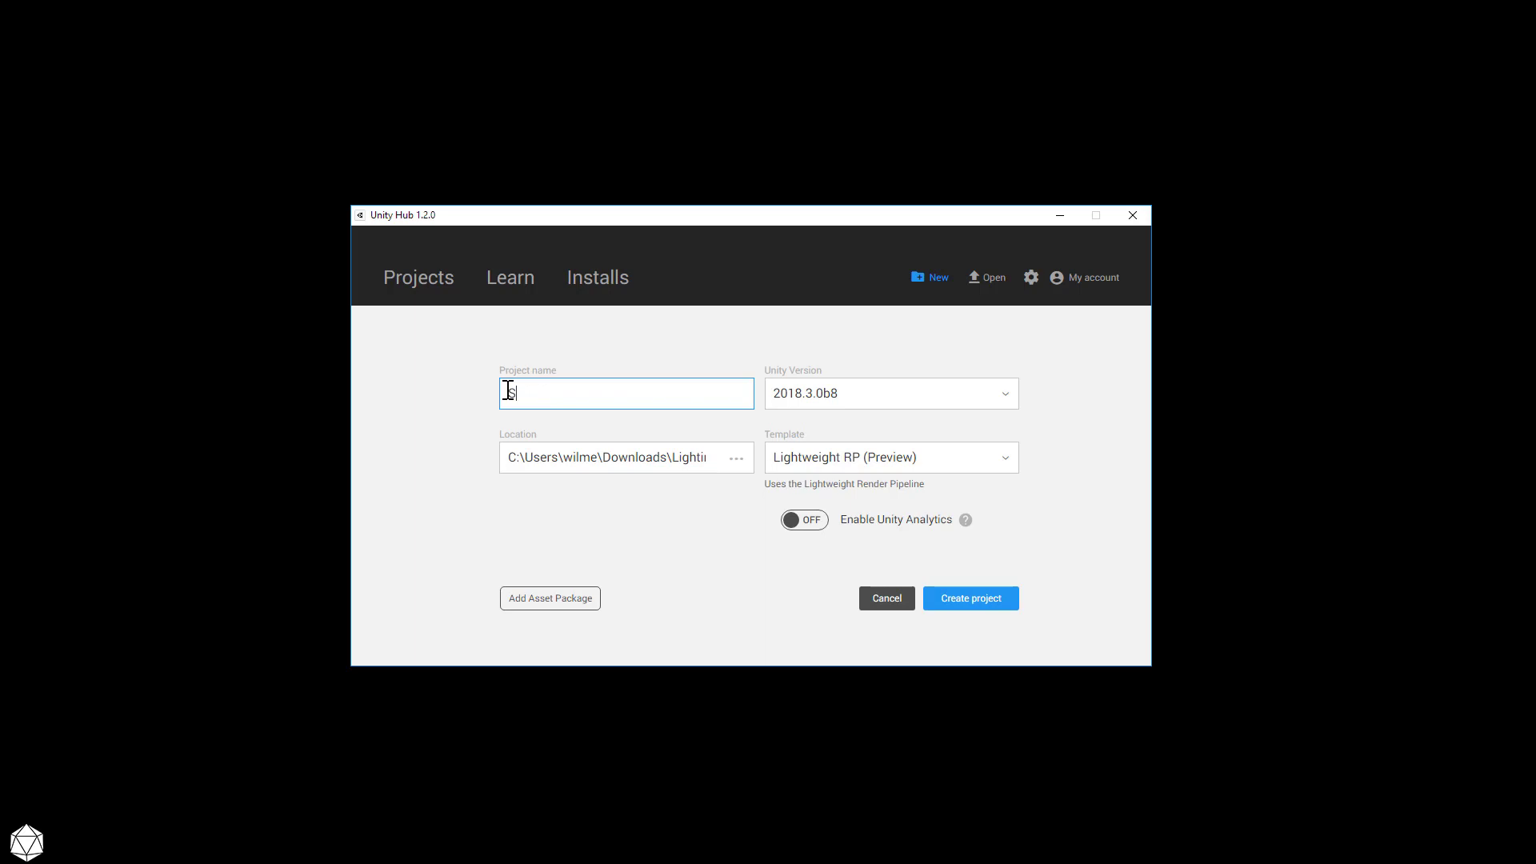
{"action": "type", "text": "raphIntro"}
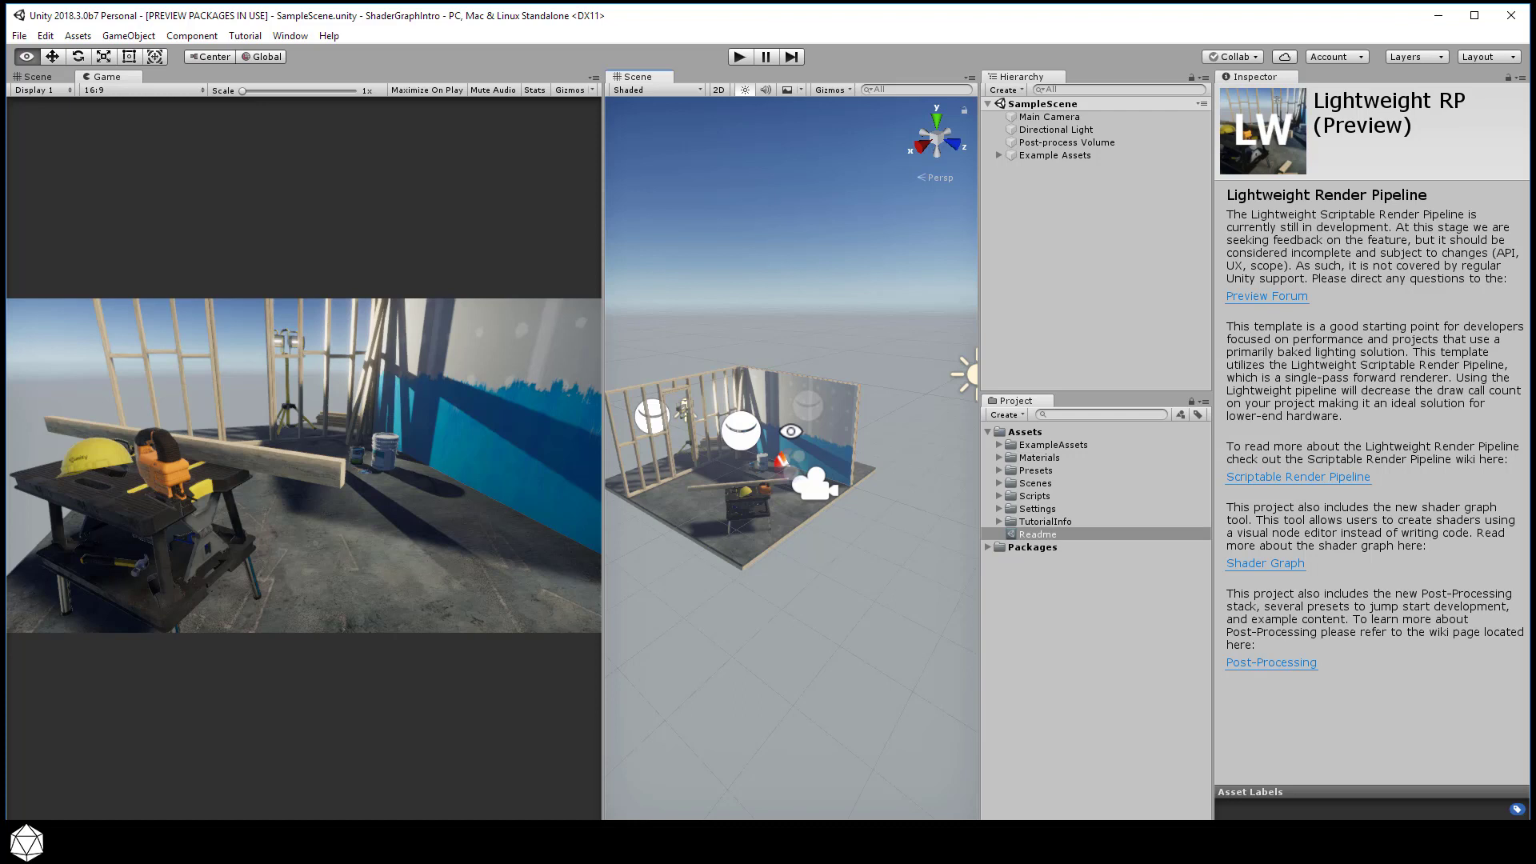
{"action": "middle_click_drag", "start_coordinate": [785, 407], "coordinate": [811, 419]}
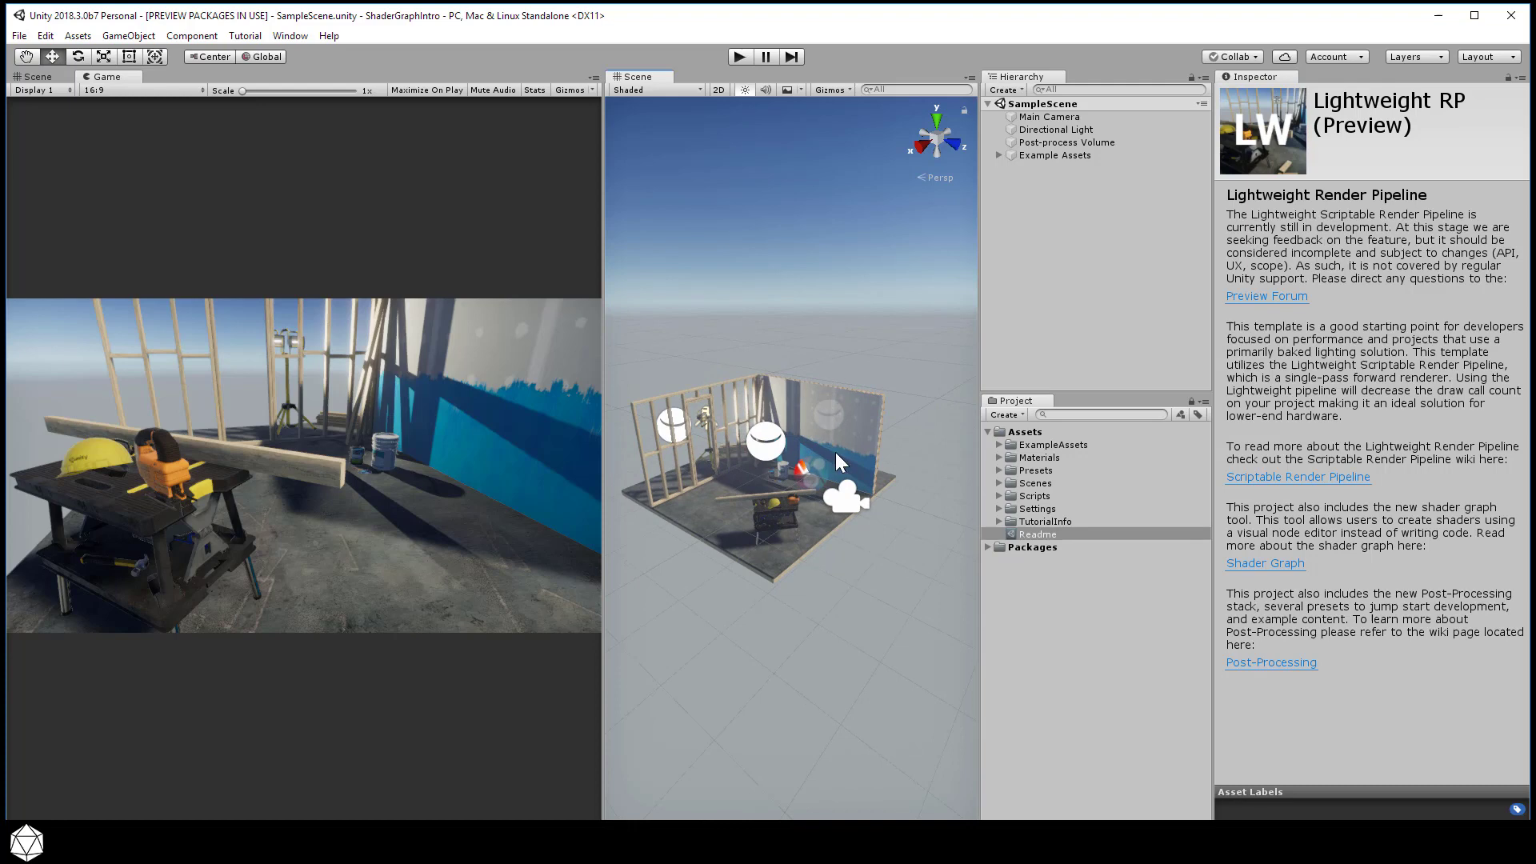
{"action": "left_click", "coordinate": [290, 35]}
{"action": "left_click", "coordinate": [289, 118]}
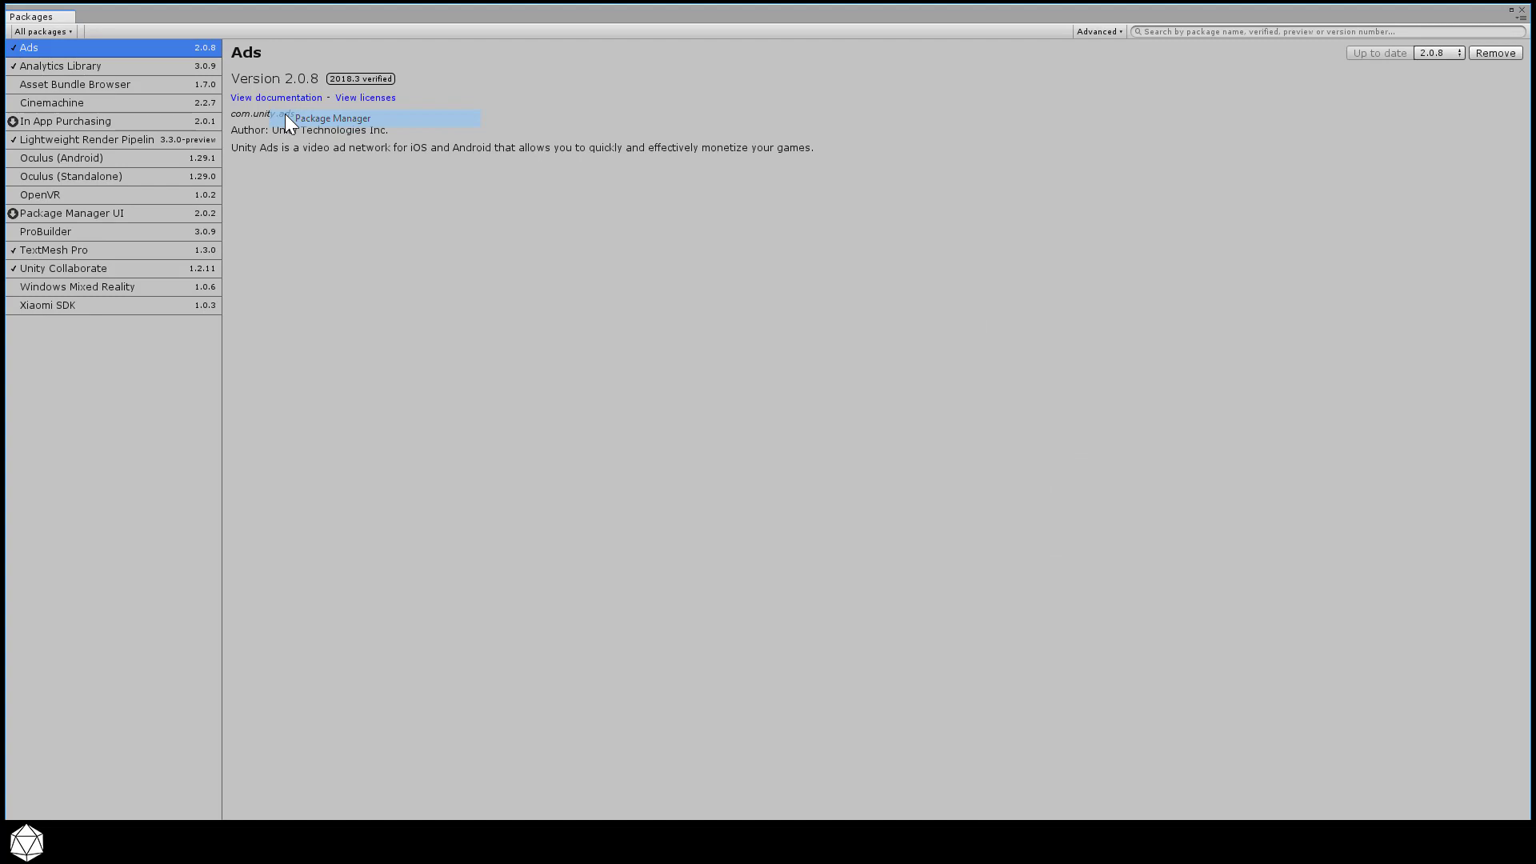
{"action": "left_click", "coordinate": [145, 141]}
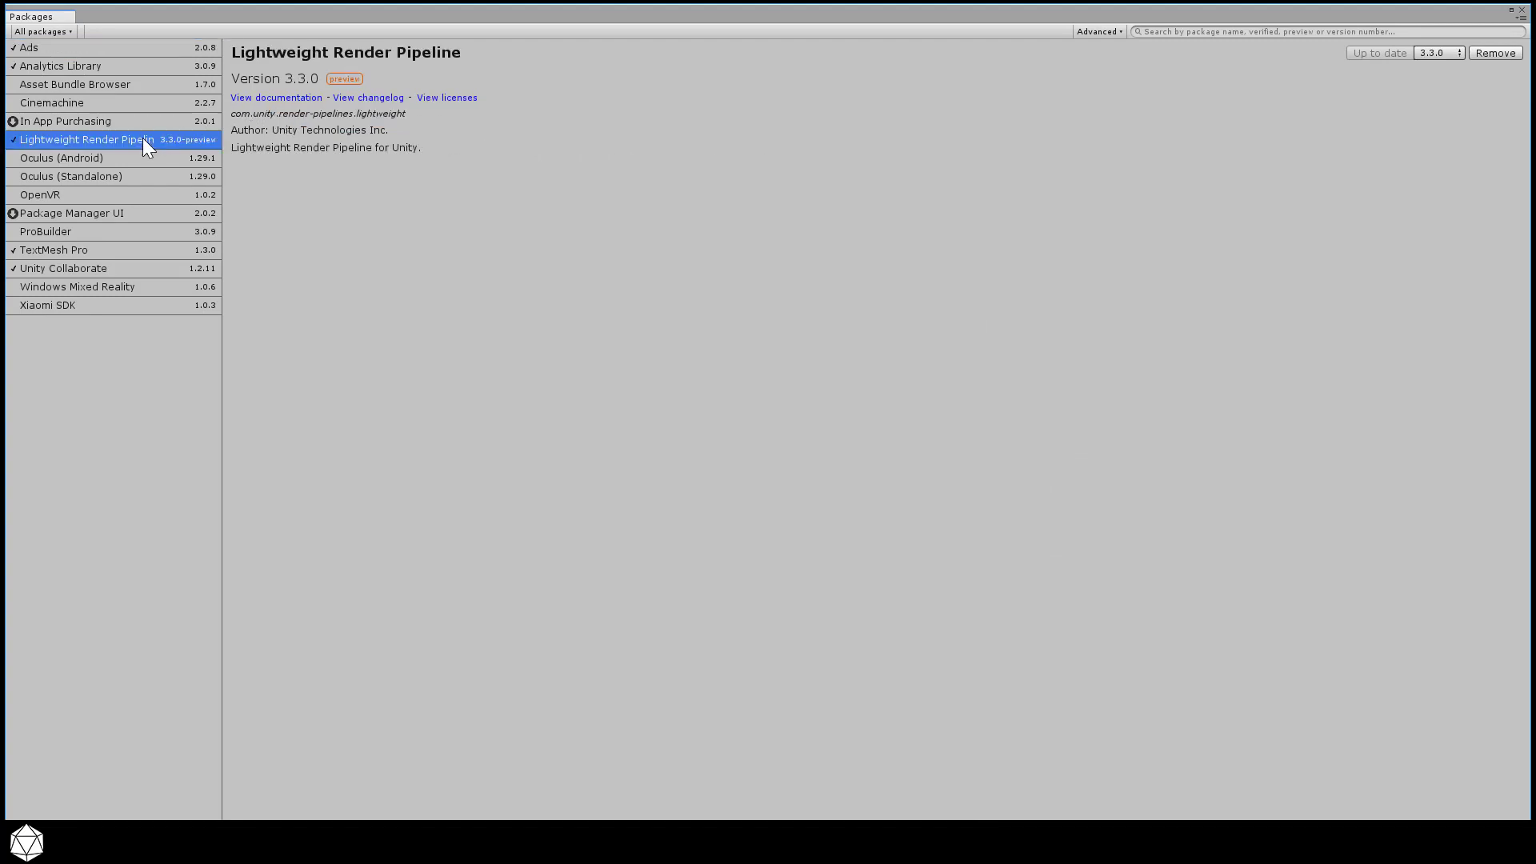
{"action": "left_click", "coordinate": [1437, 53]}
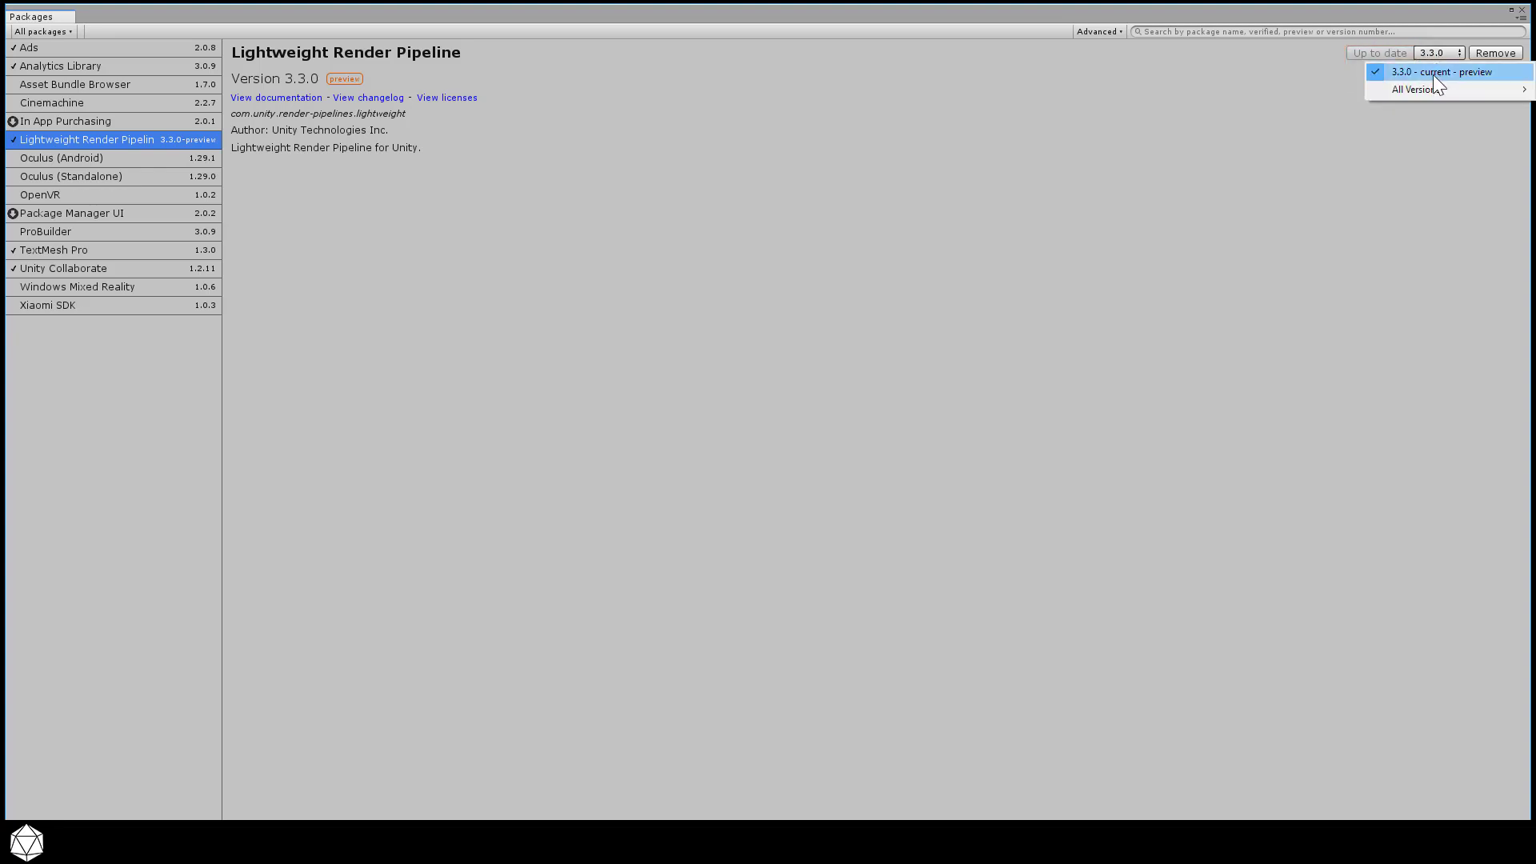
{"action": "mouse_move", "coordinate": [1432, 86]}
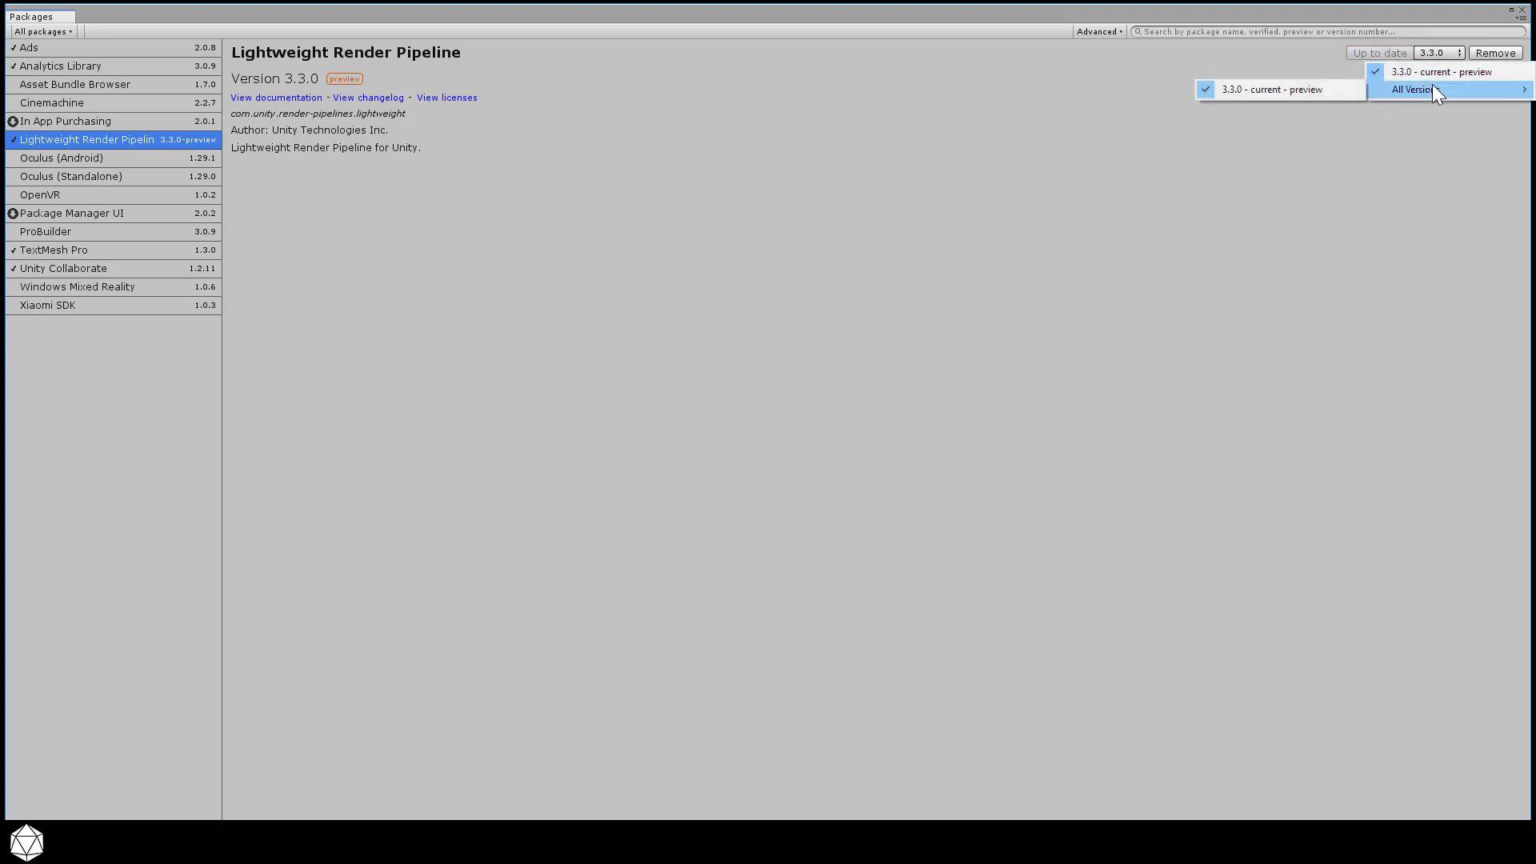
{"action": "left_click", "coordinate": [1284, 89]}
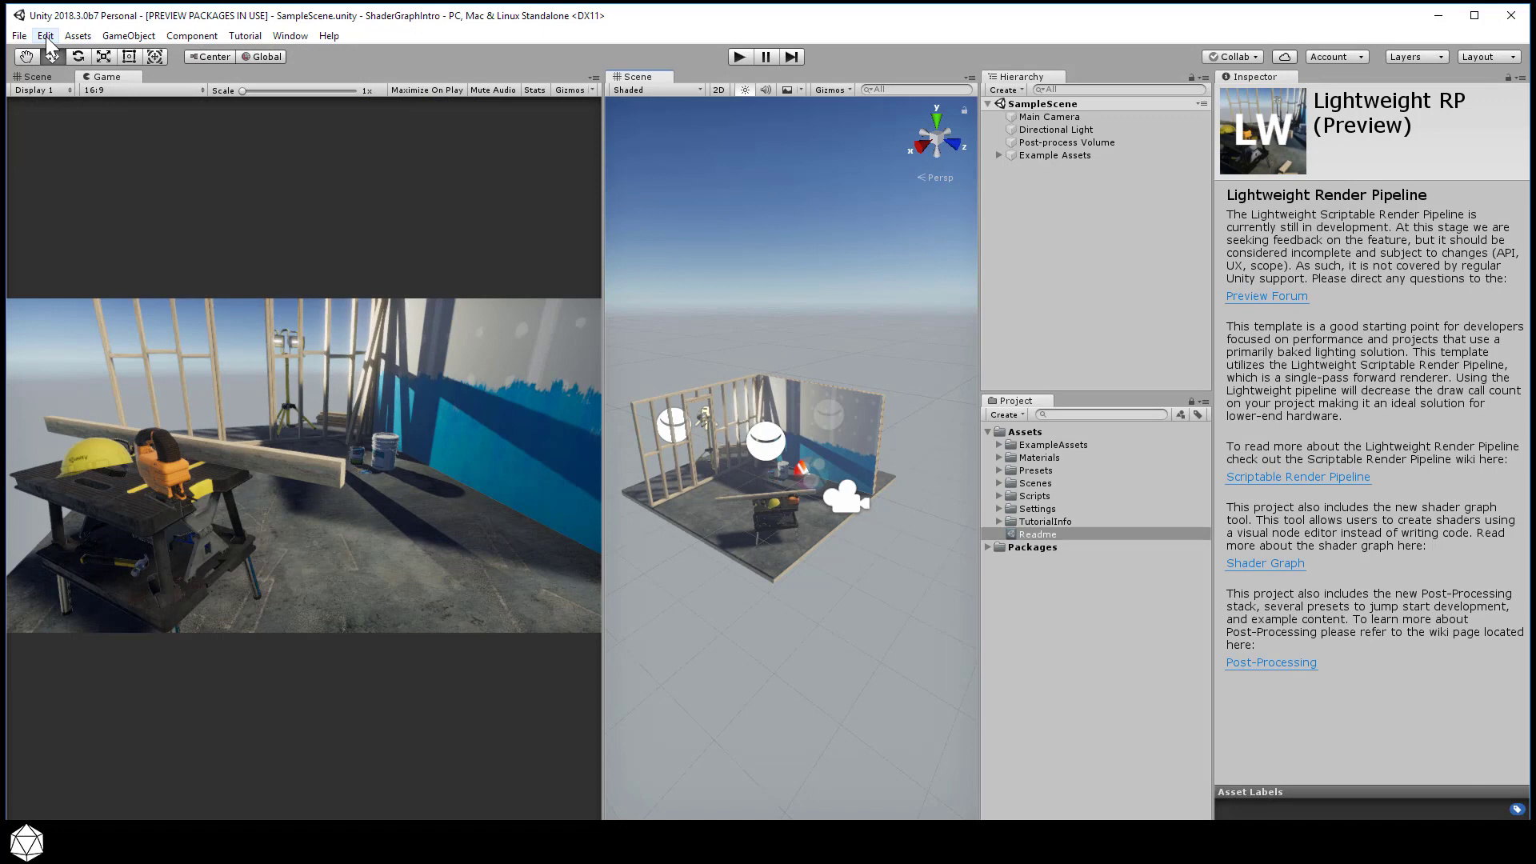
Open Project Settings and select the Graphics page.
{"action": "left_click", "coordinate": [46, 36]}
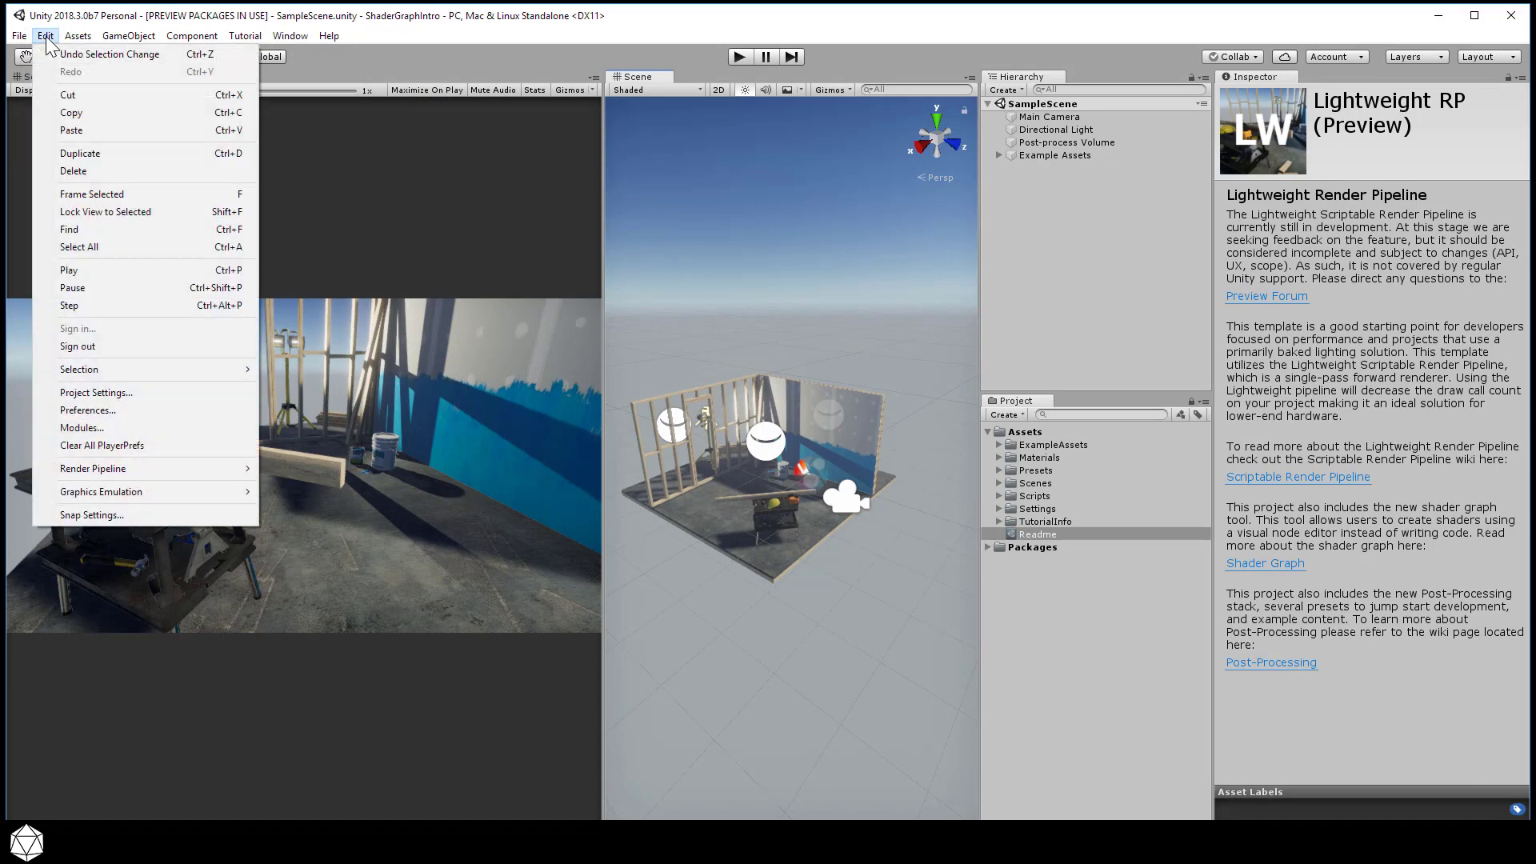
{"action": "left_click", "coordinate": [125, 394]}
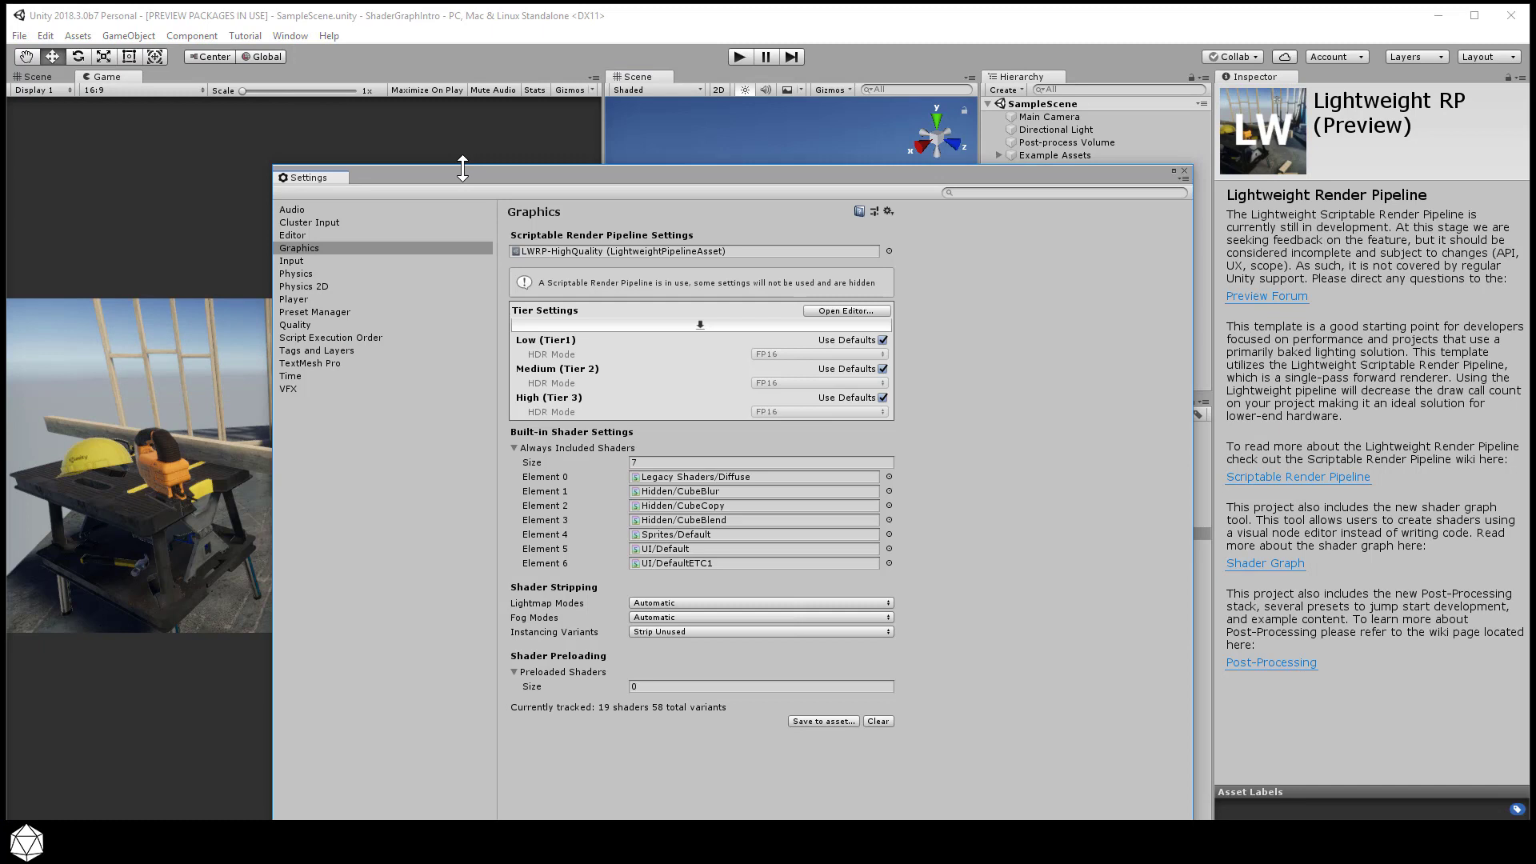
{"action": "left_click_drag", "start_coordinate": [474, 177], "coordinate": [446, 76]}
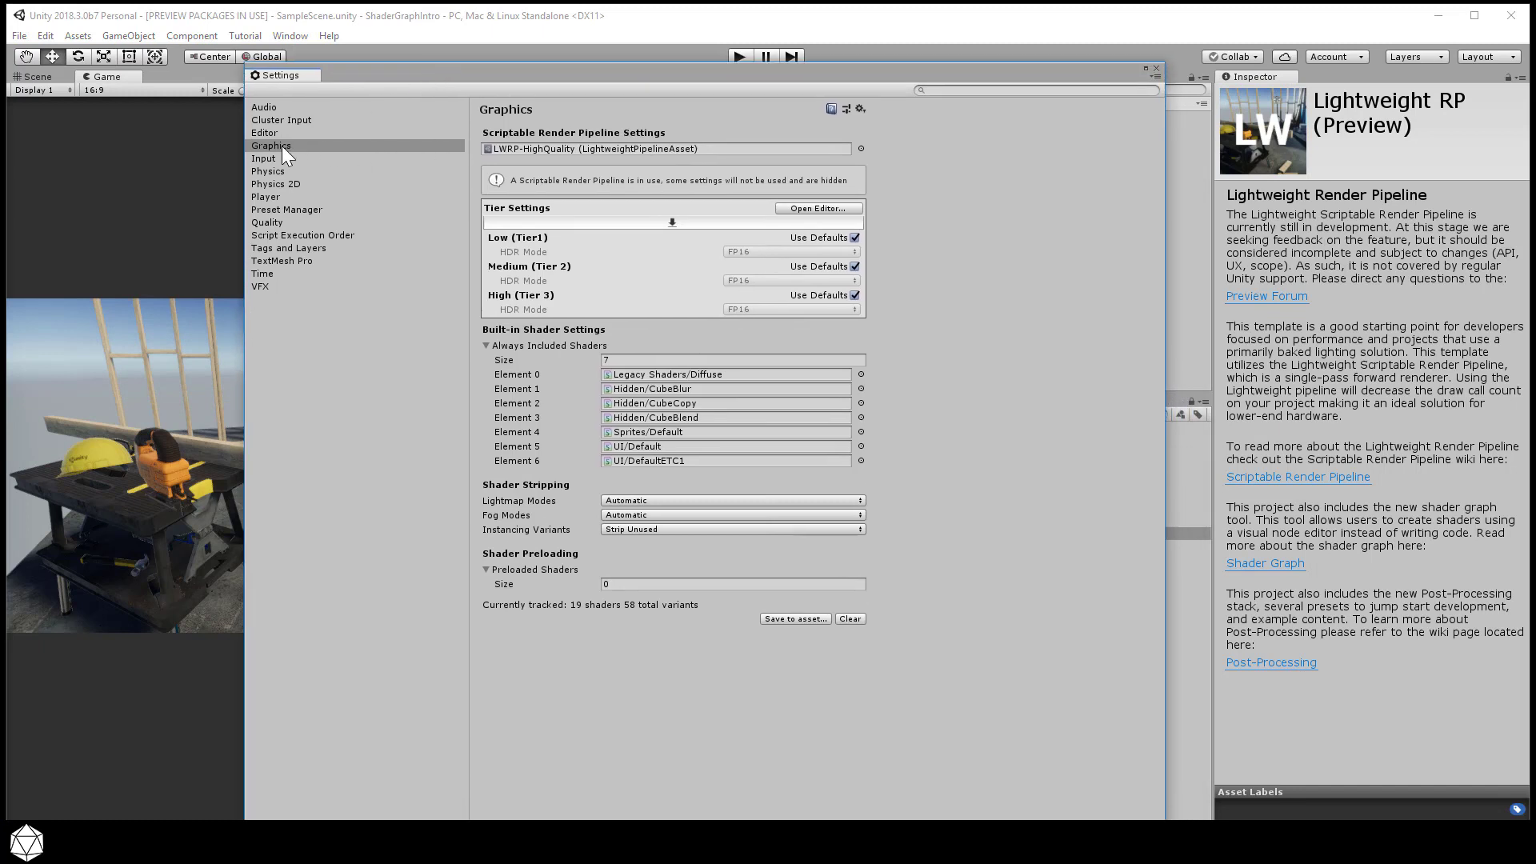
{"action": "left_click", "coordinate": [373, 145]}
Move the settings window left and expand the Assets > Settings folder in the Project panel.
{"action": "left_click_drag", "start_coordinate": [424, 70], "coordinate": [219, 60]}
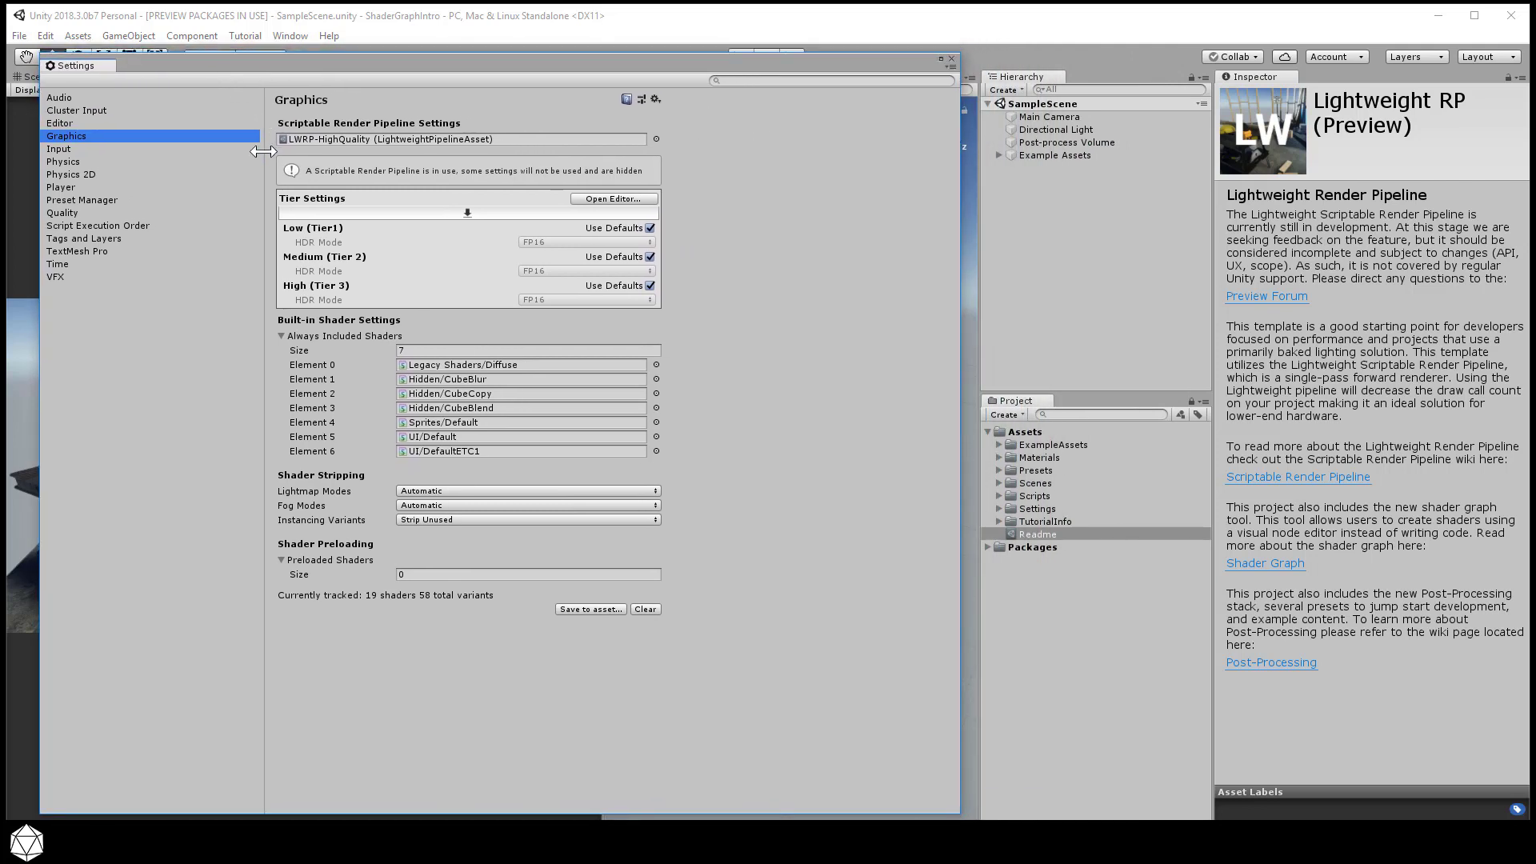
{"action": "left_click", "coordinate": [346, 139]}
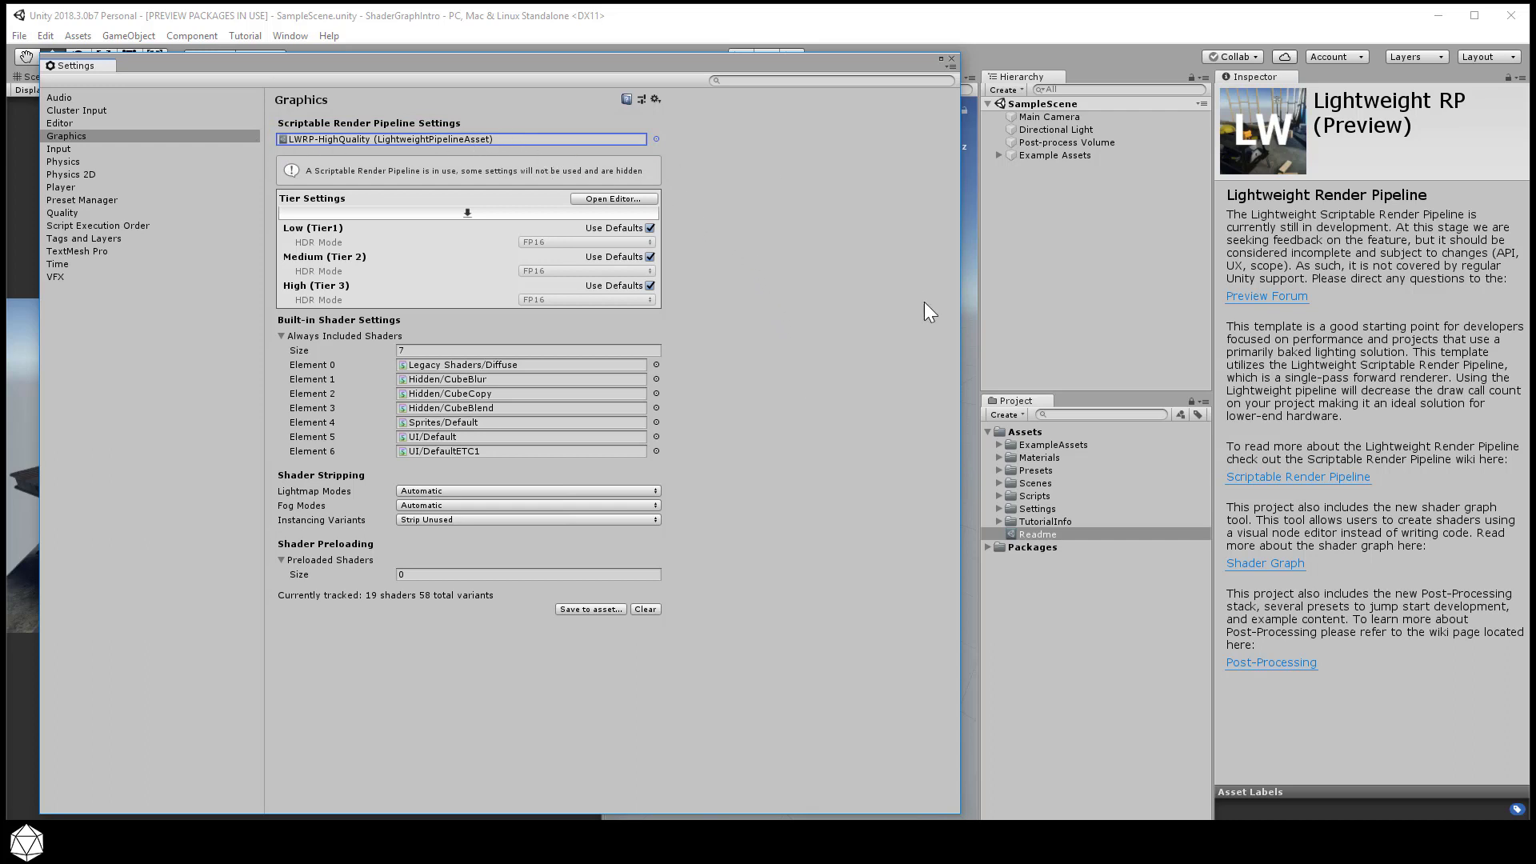
{"action": "left_click", "coordinate": [998, 508]}
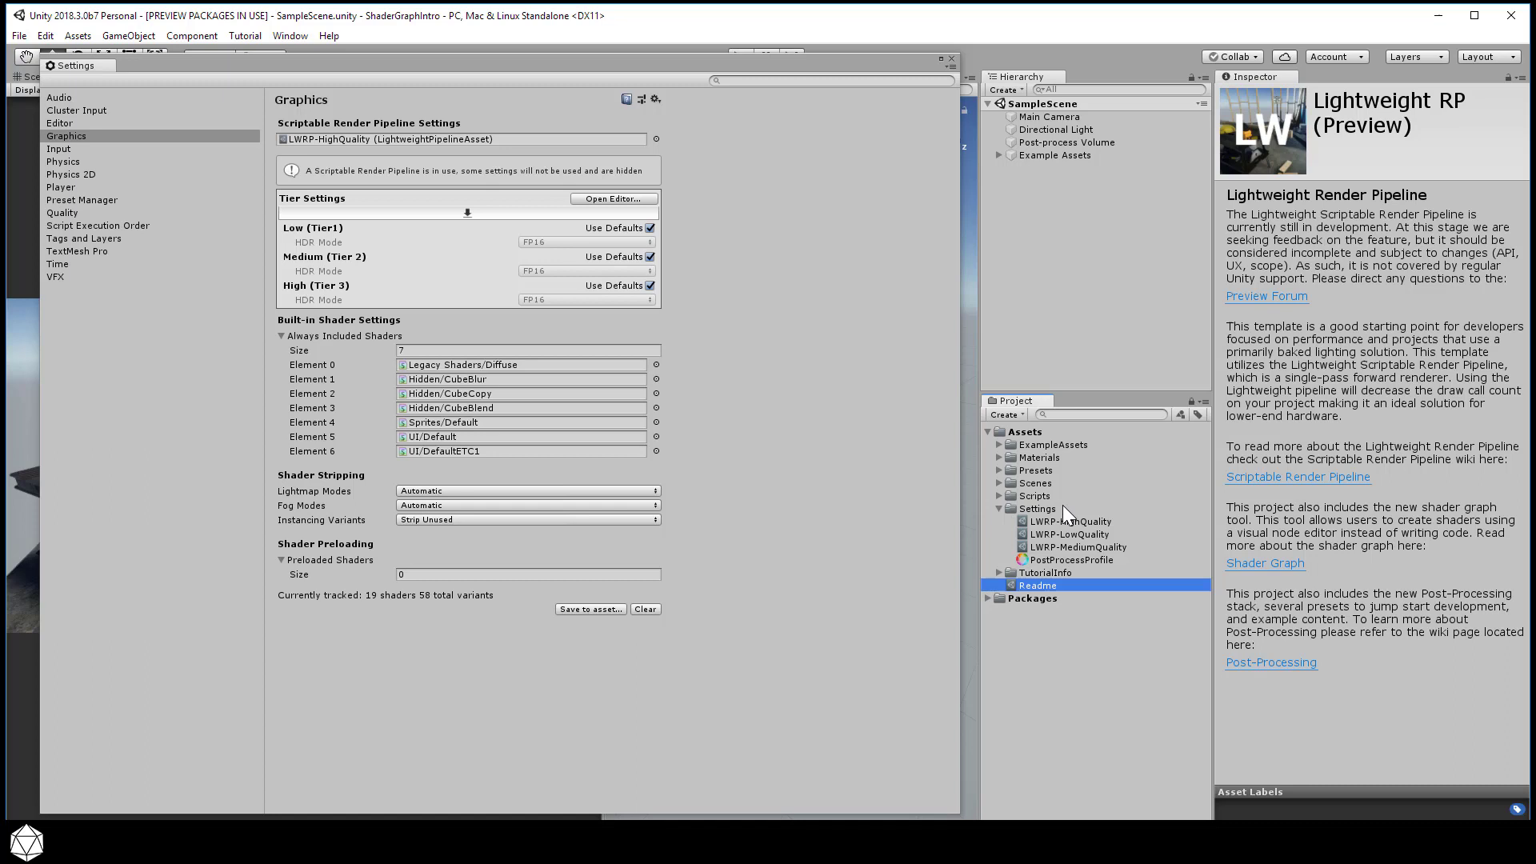
Compare LWRP-LowQuality and LWRP-MediumQuality, then assign LWRP-MediumQuality as the render pipeline asset.
{"action": "left_click", "coordinate": [381, 139]}
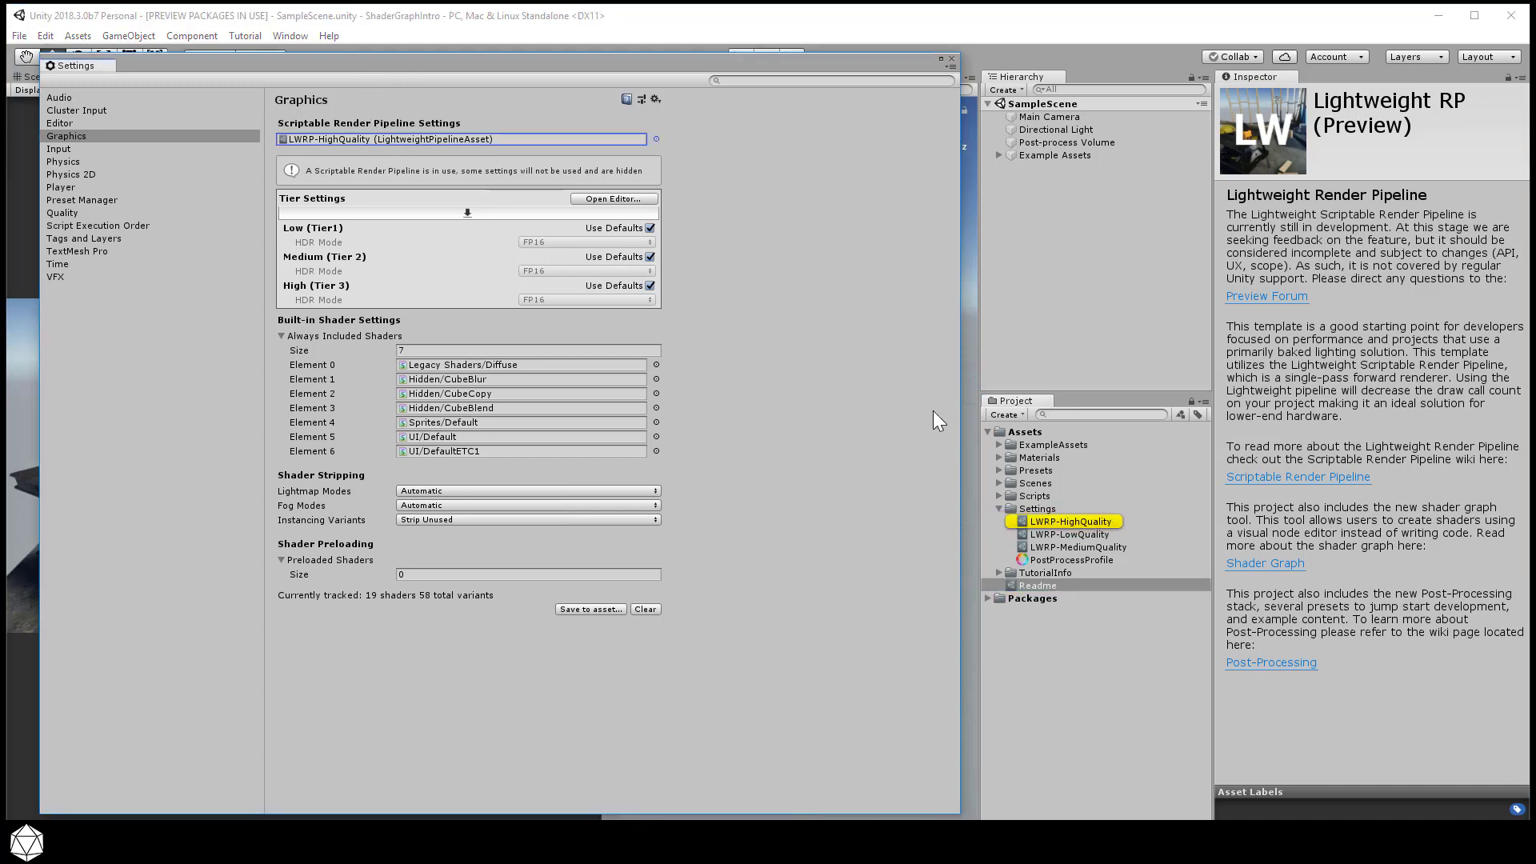
{"action": "left_click", "coordinate": [1040, 534]}
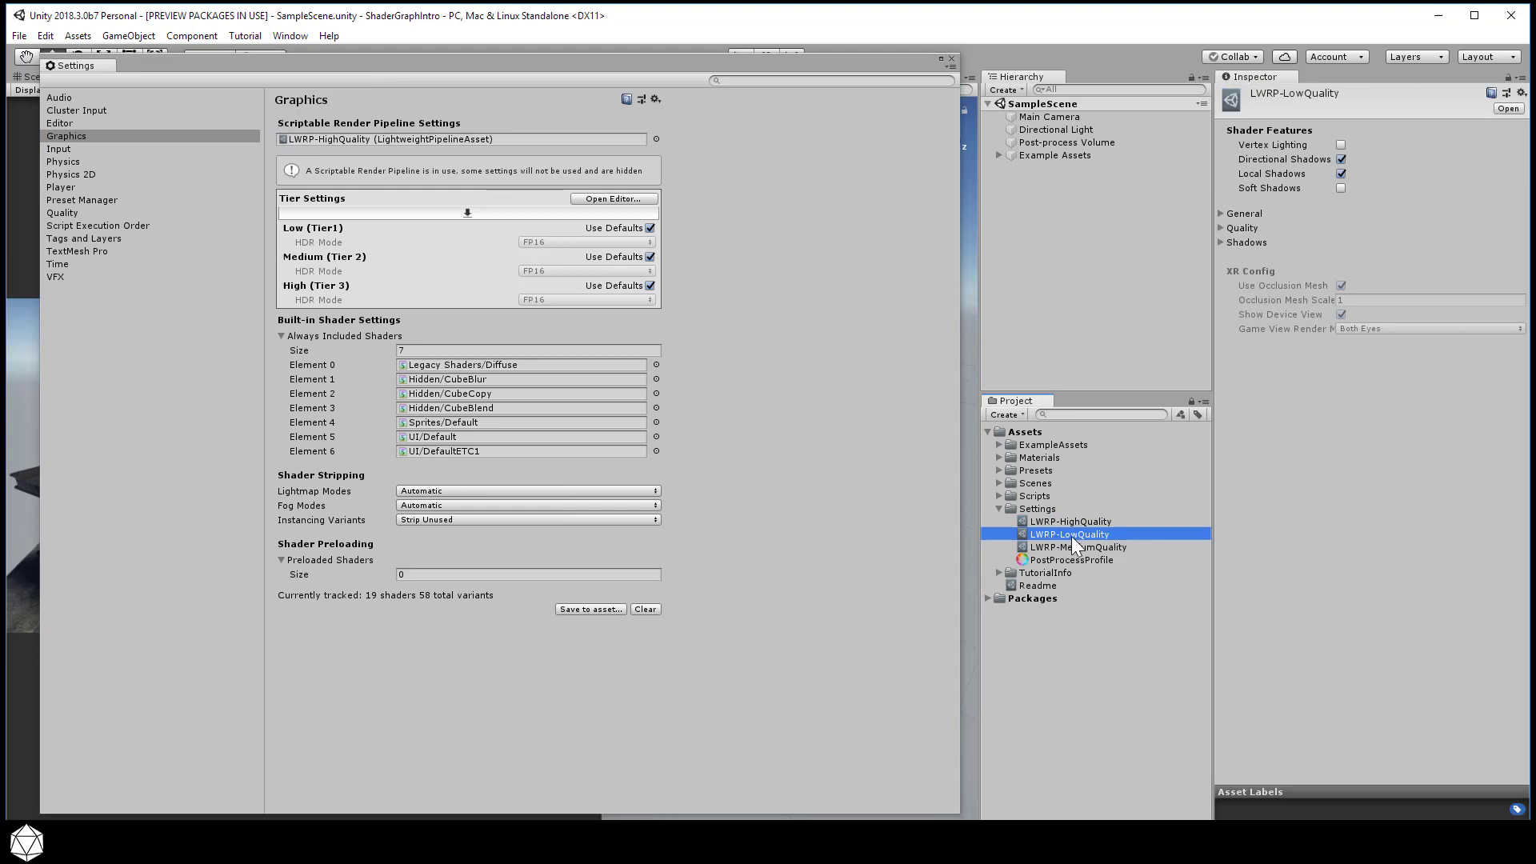
{"action": "left_click", "coordinate": [1089, 547]}
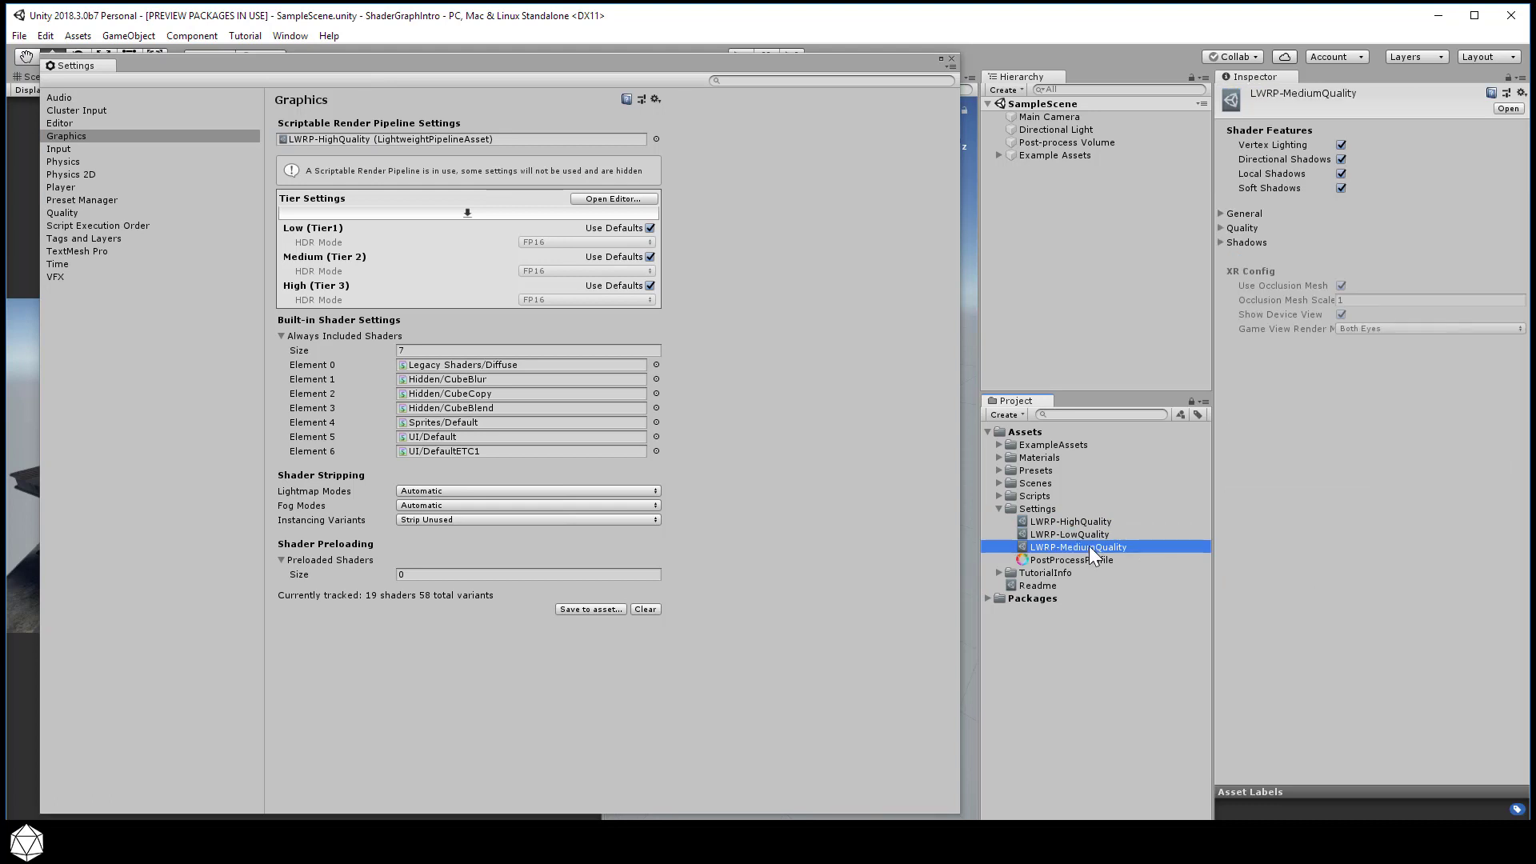
{"action": "left_click_drag", "start_coordinate": [1087, 546], "coordinate": [477, 138]}
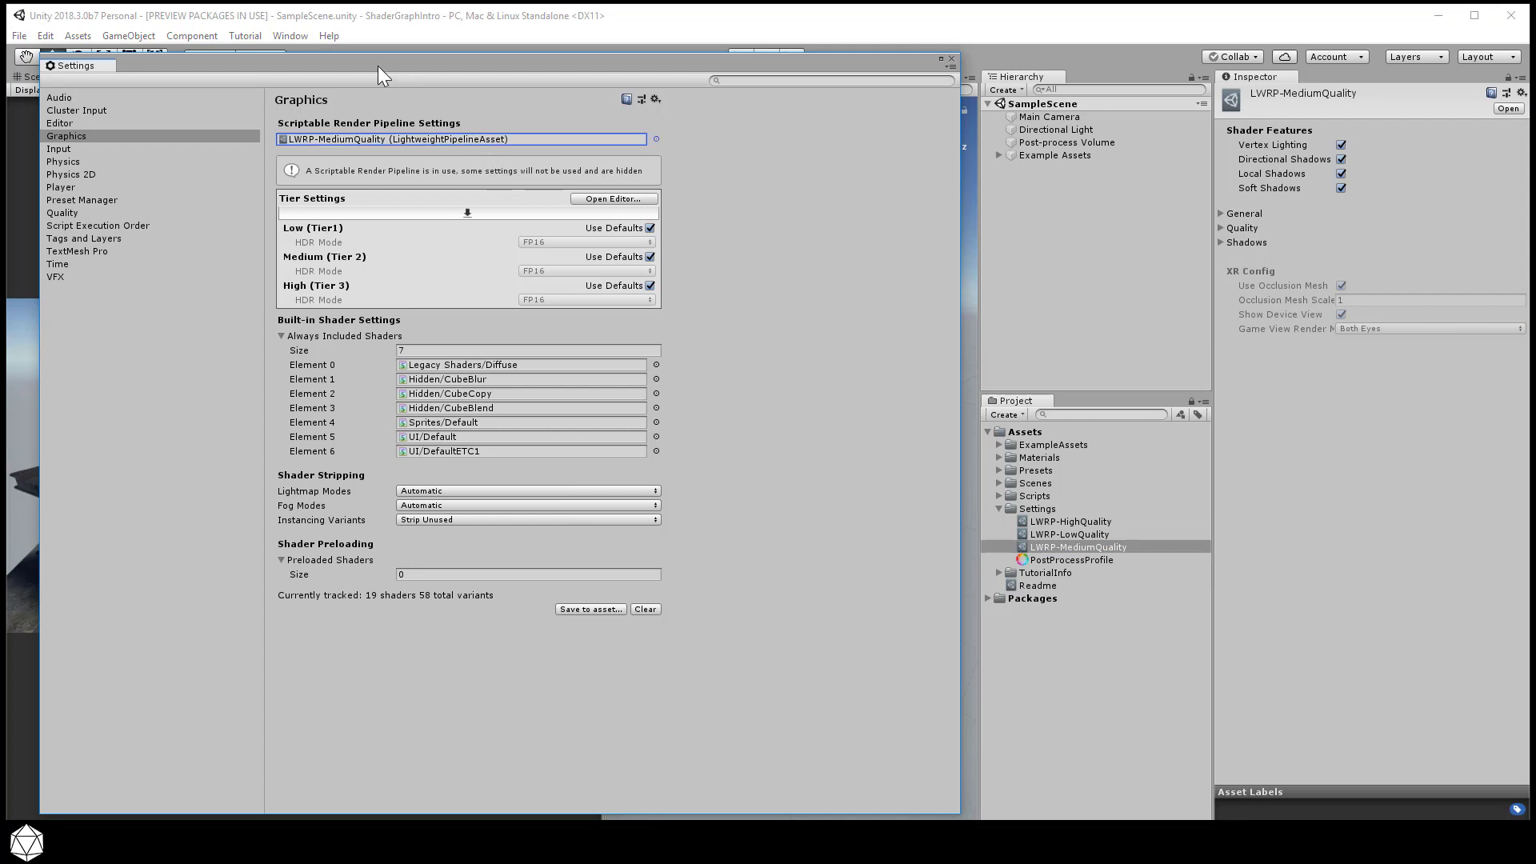
Shift the settings window to check the Game view, move it back, and select the Settings folder.
{"action": "left_click_drag", "start_coordinate": [378, 66], "coordinate": [864, 67]}
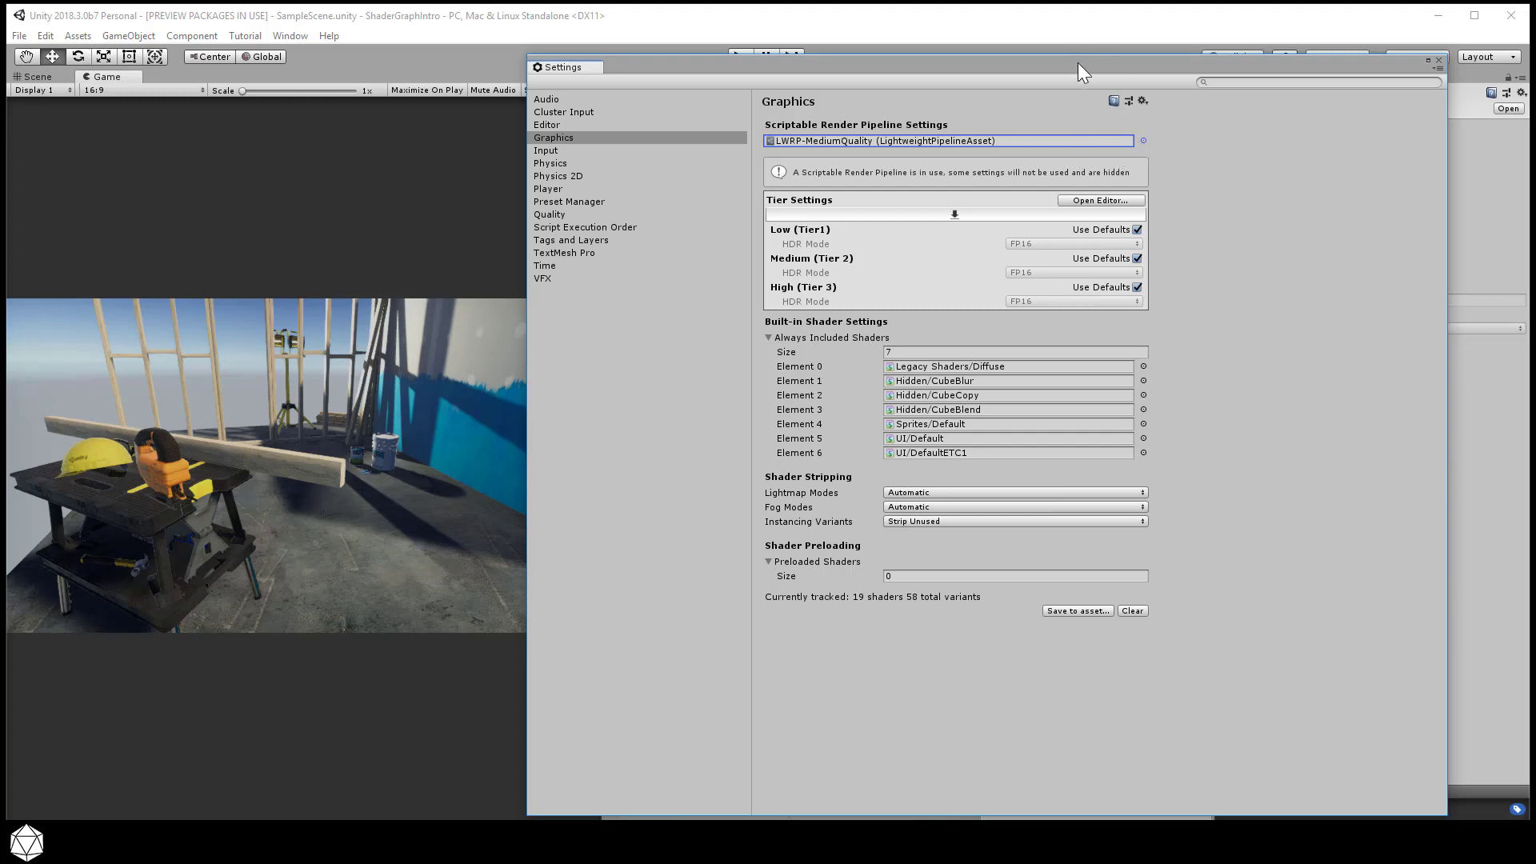
{"action": "left_click_drag", "start_coordinate": [1077, 64], "coordinate": [592, 51]}
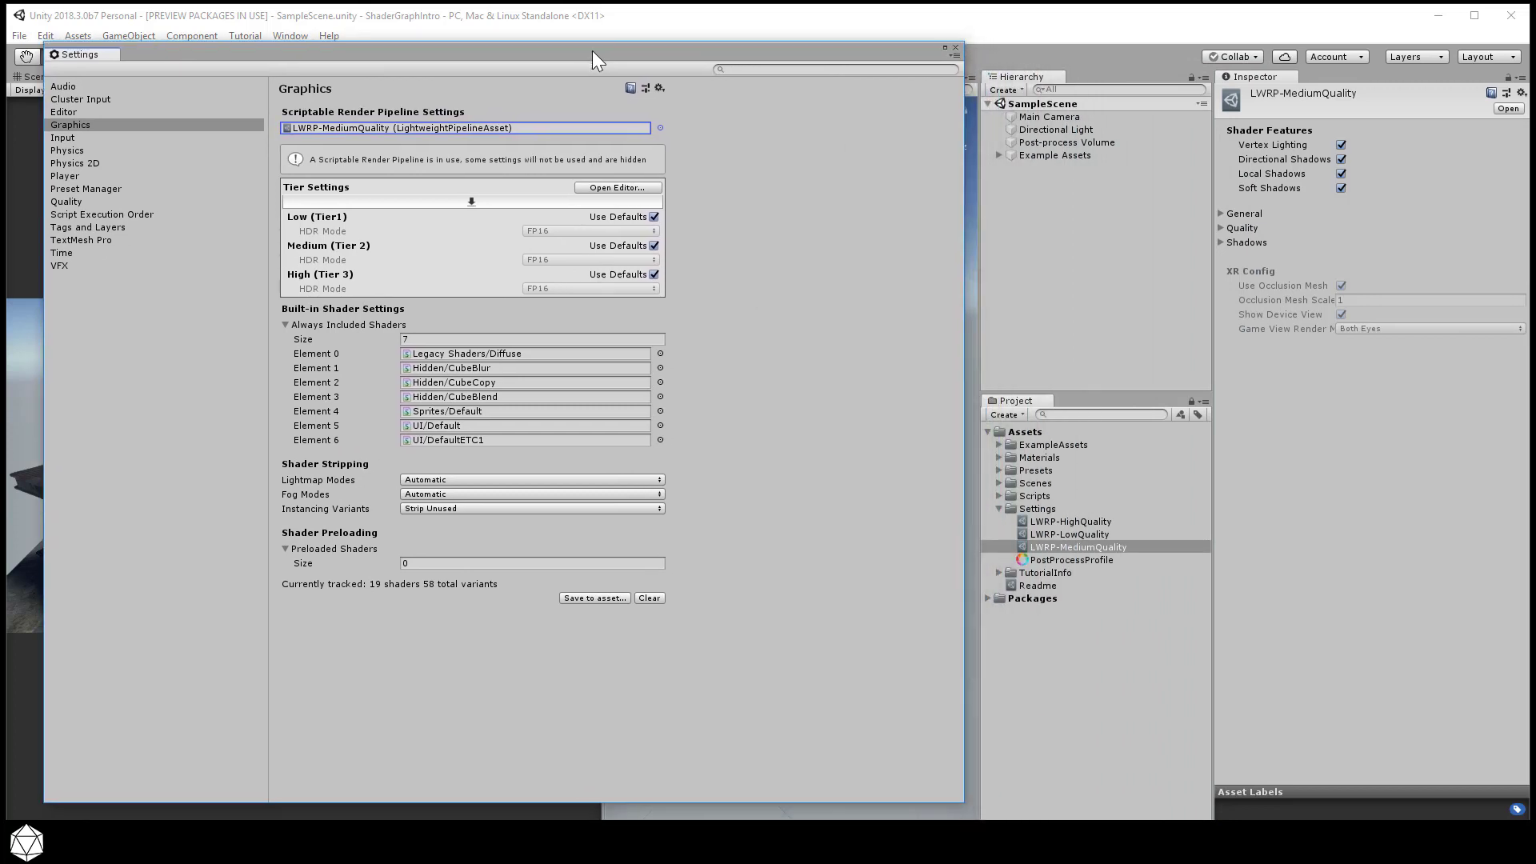
{"action": "left_click", "coordinate": [1082, 502]}
Create a Lightweight Pipeline Asset named LightweightAsset in the Settings folder.
{"action": "right_click", "coordinate": [1081, 507]}
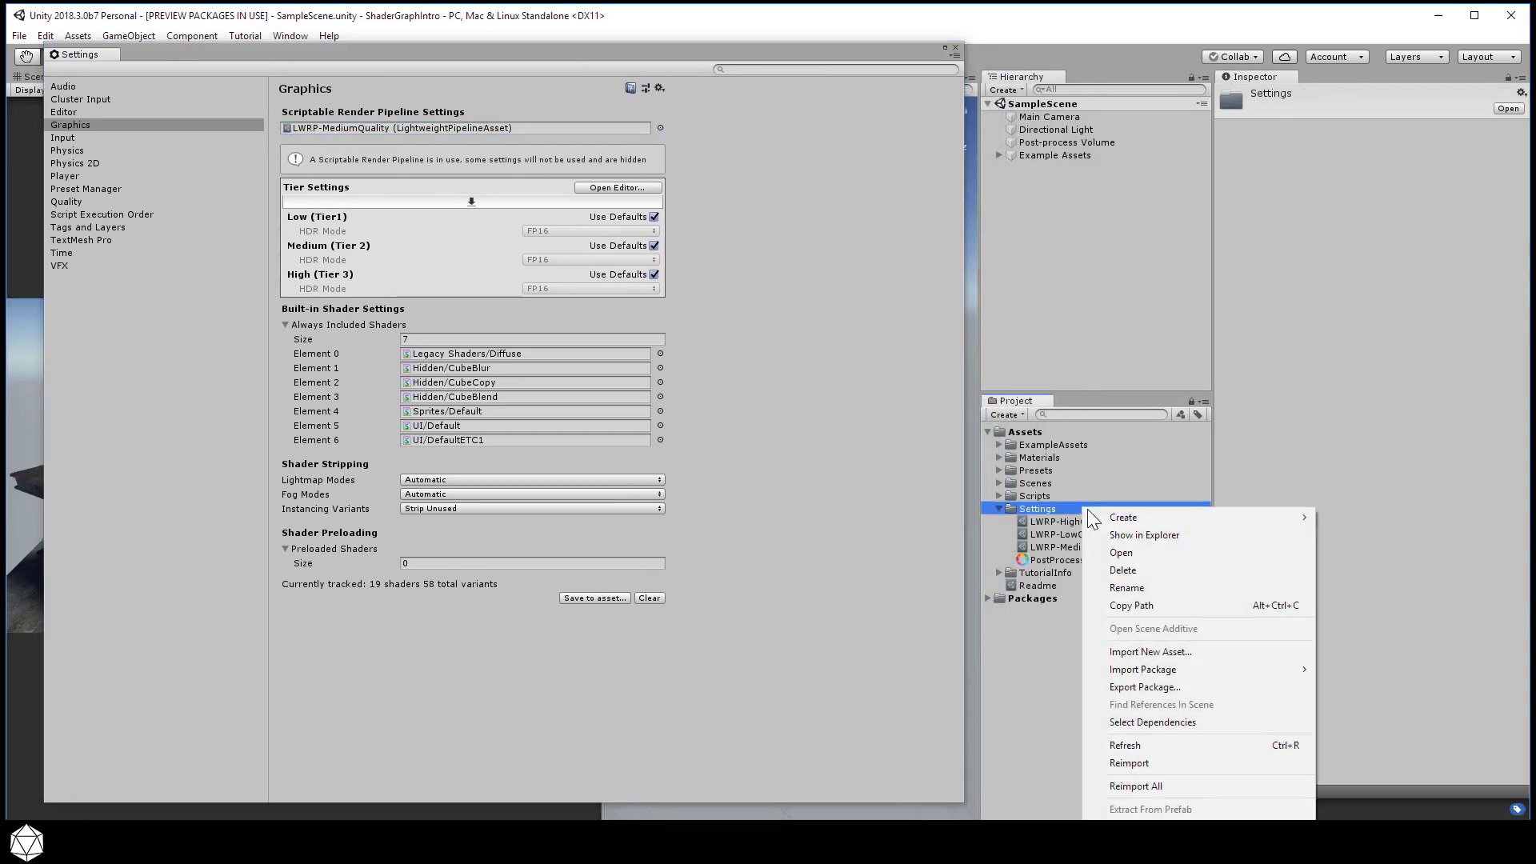
{"action": "mouse_move", "coordinate": [1111, 515]}
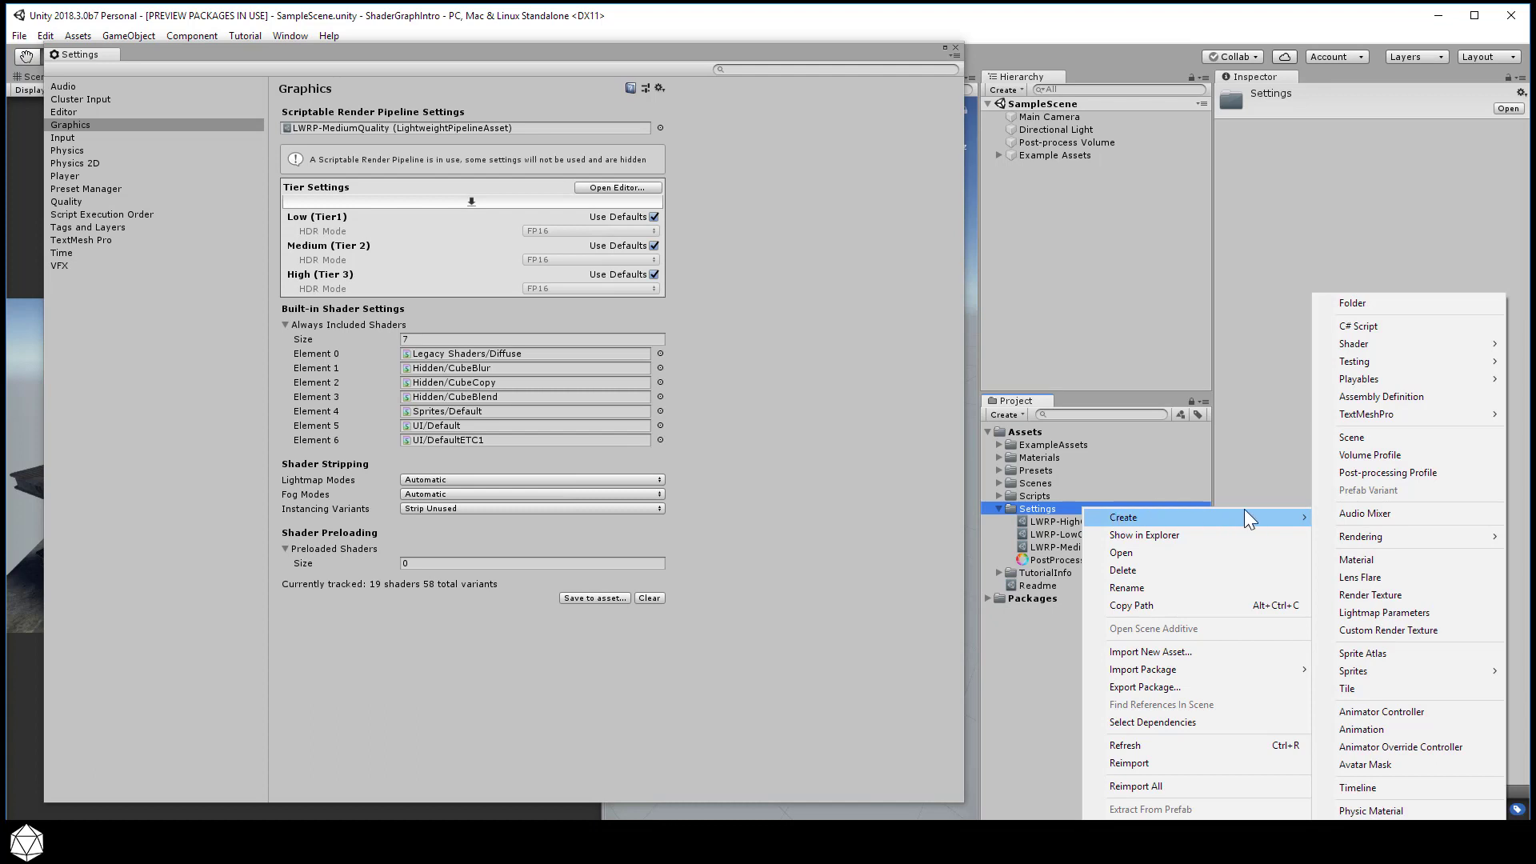
{"action": "mouse_move", "coordinate": [1352, 536]}
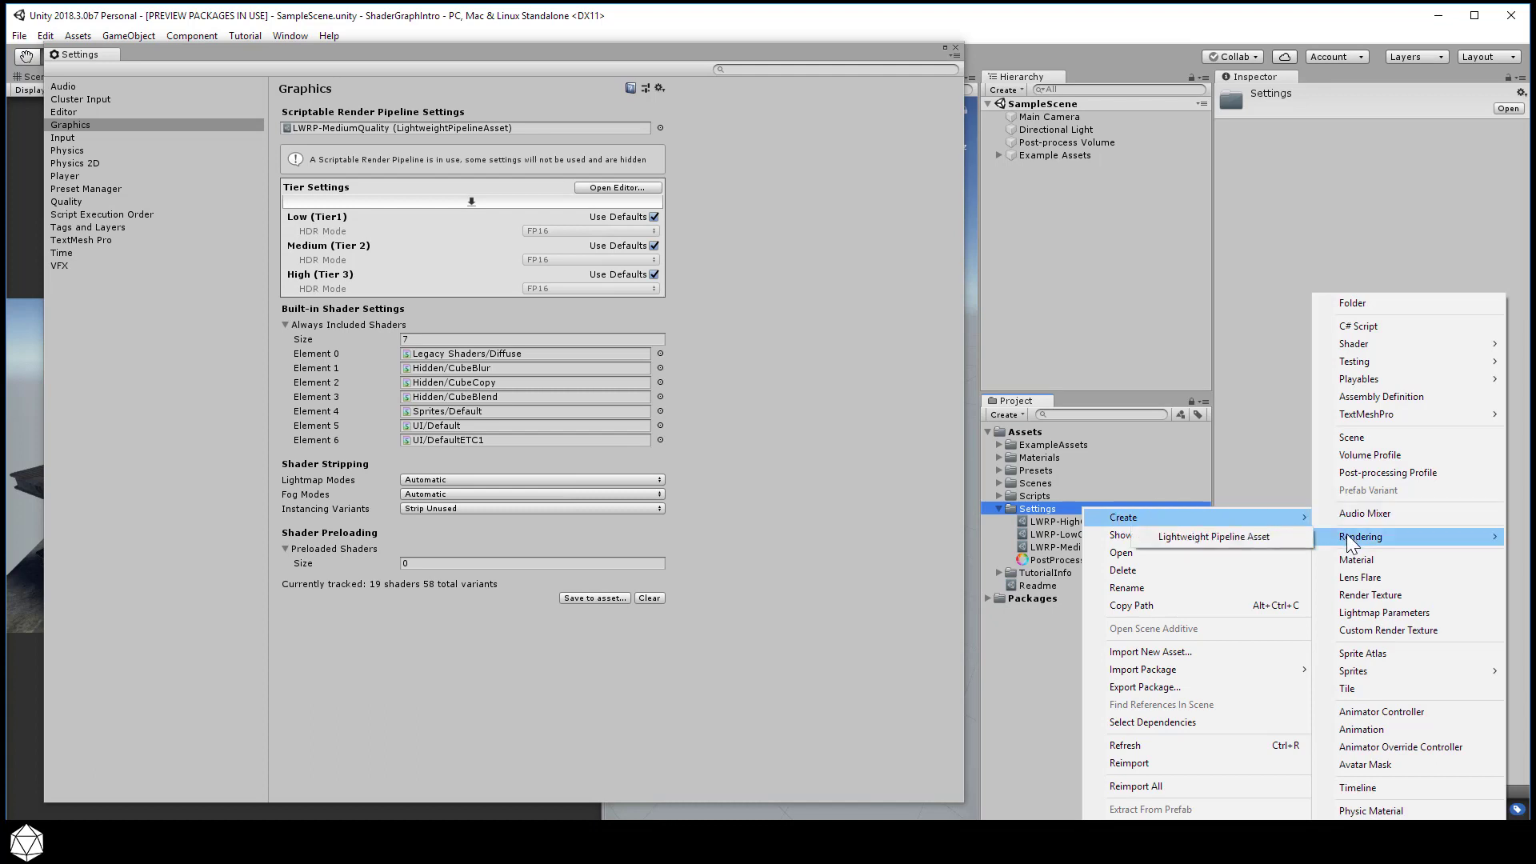
{"action": "left_click", "coordinate": [1291, 536]}
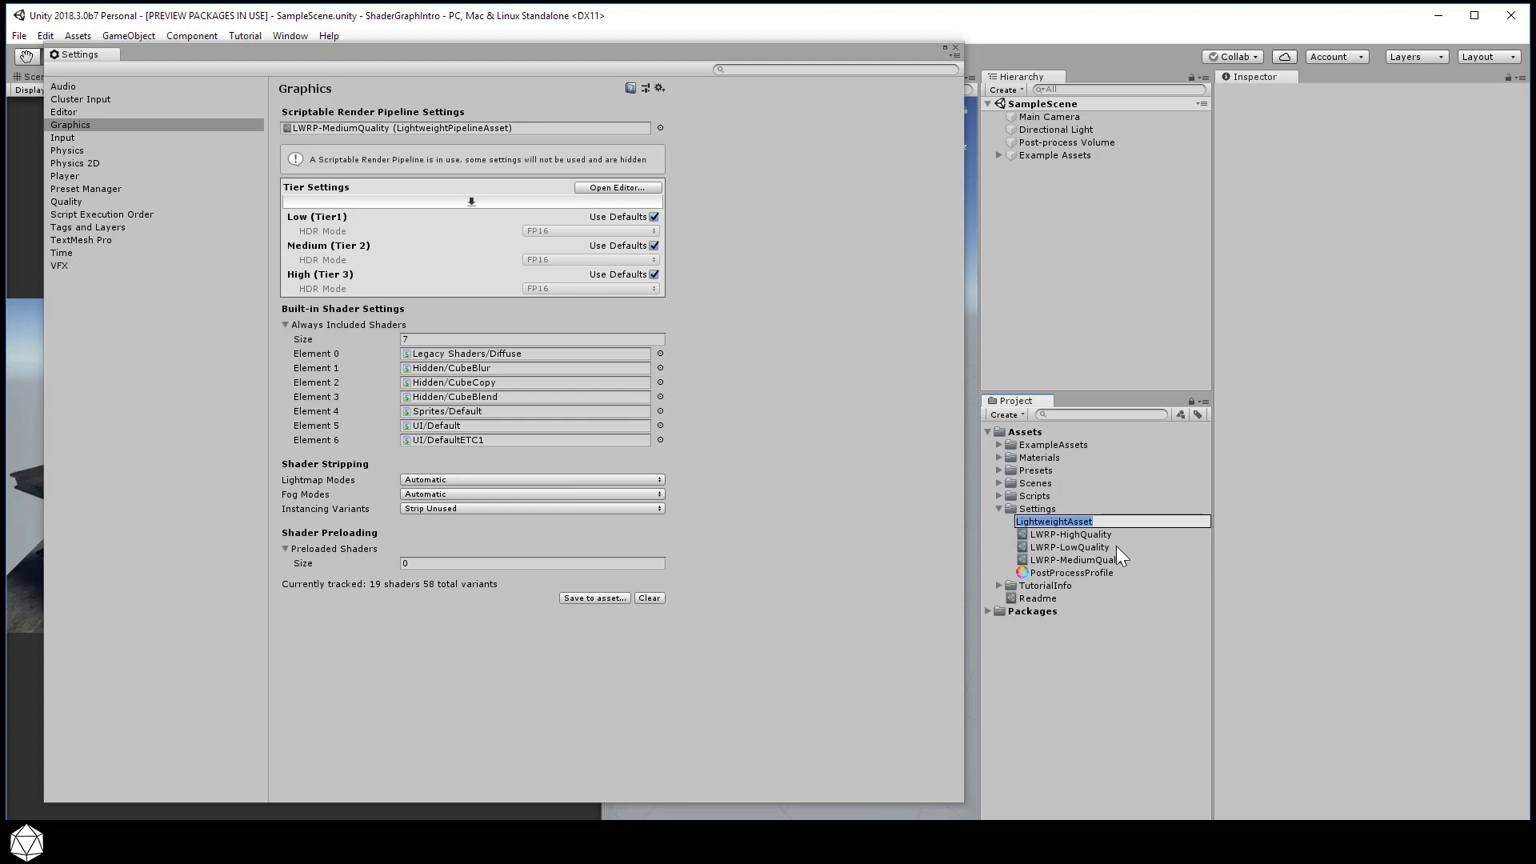
{"action": "key", "text": "Return"}
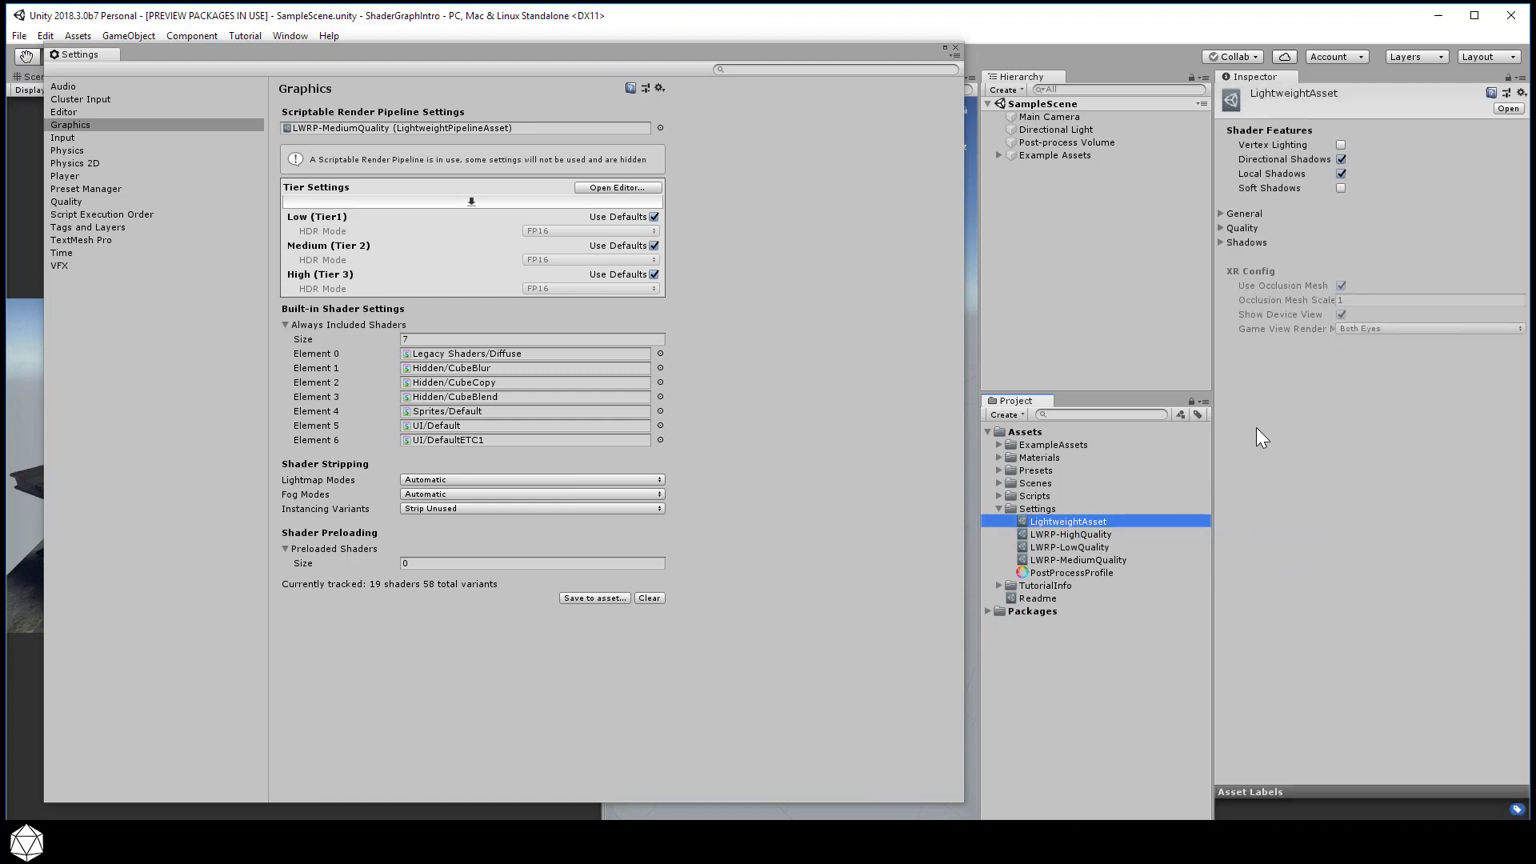
Expand LightweightAsset's Shadows, General and Quality settings and assign it as the render pipeline asset.
{"action": "left_click", "coordinate": [1222, 240]}
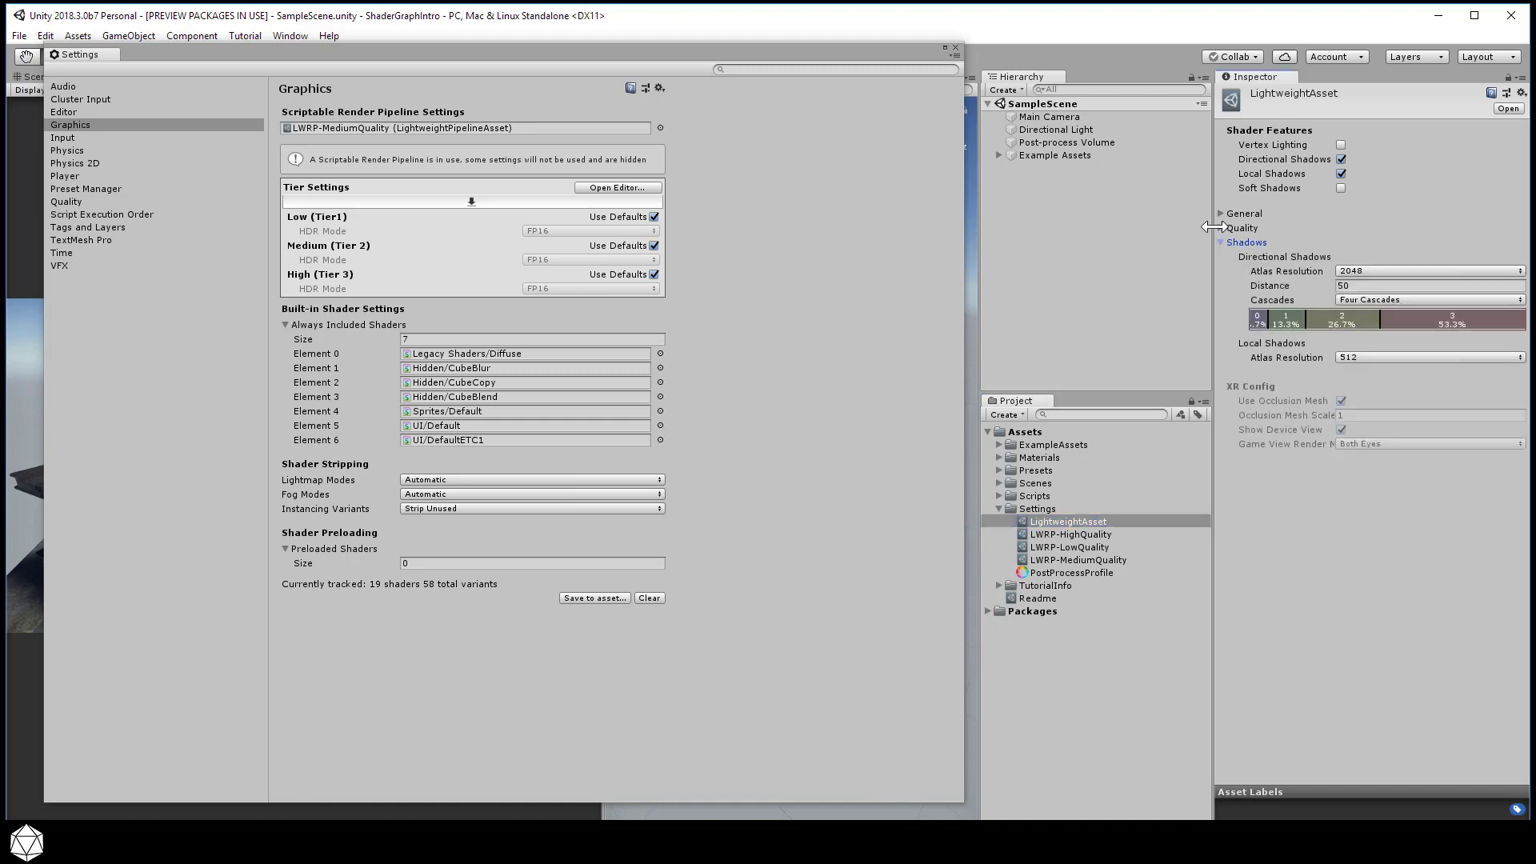
{"action": "left_click", "coordinate": [1222, 213]}
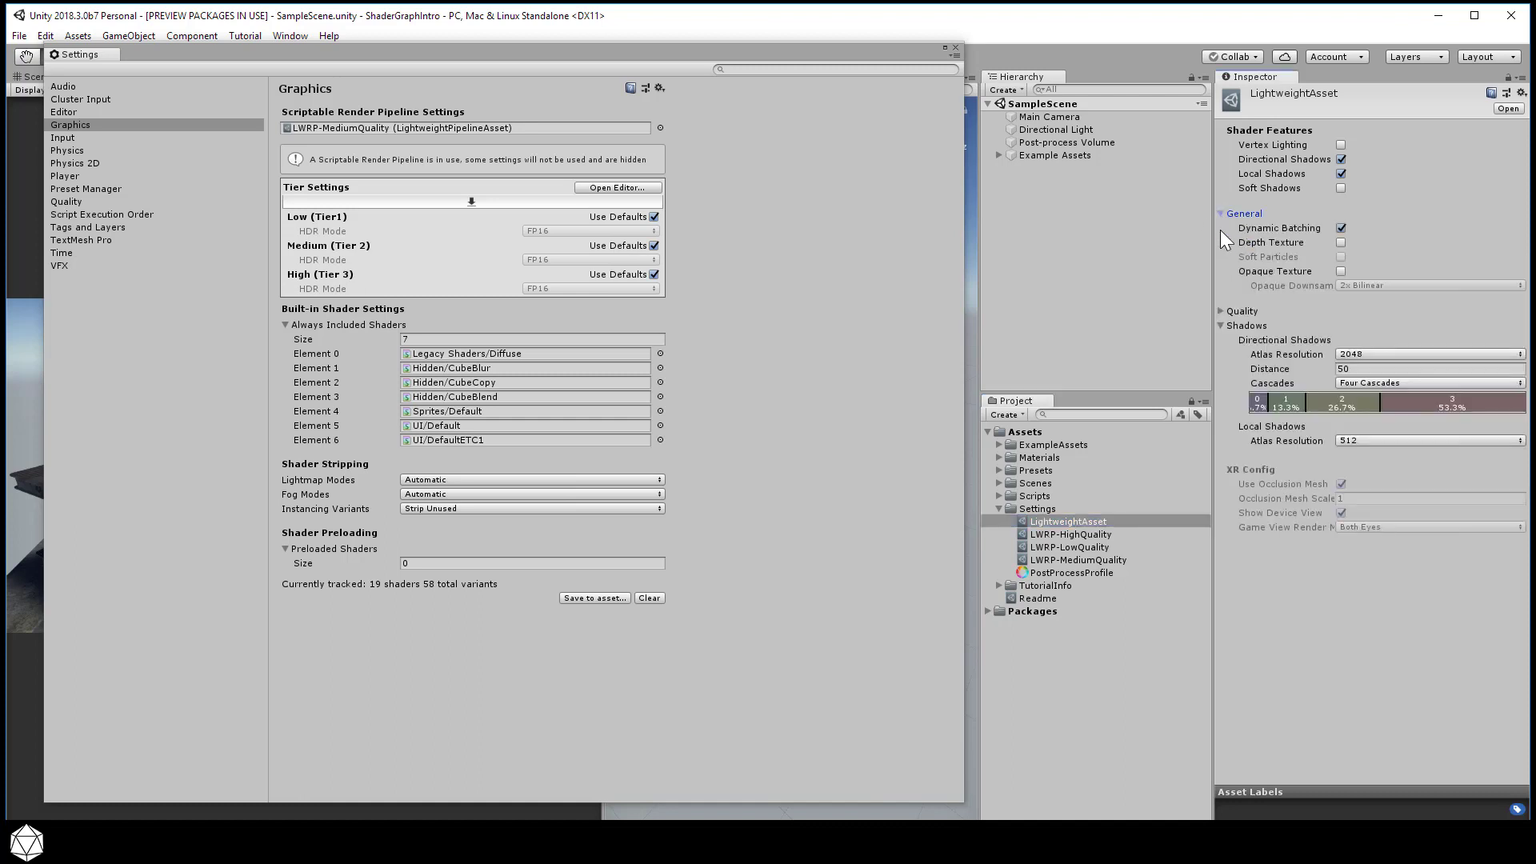
{"action": "left_click", "coordinate": [1221, 311]}
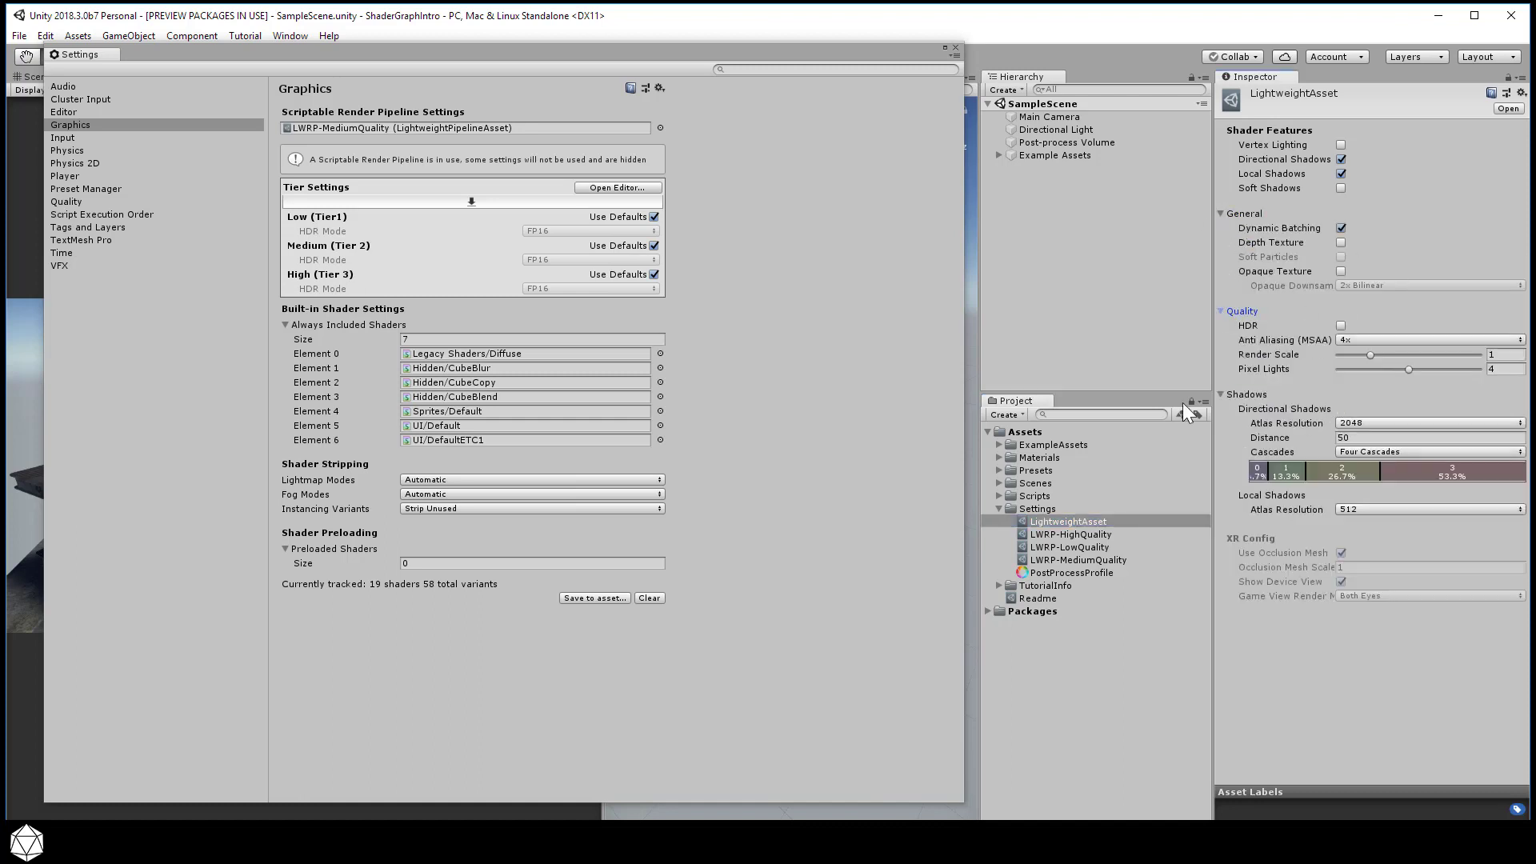
{"action": "left_click_drag", "start_coordinate": [1024, 518], "coordinate": [409, 132]}
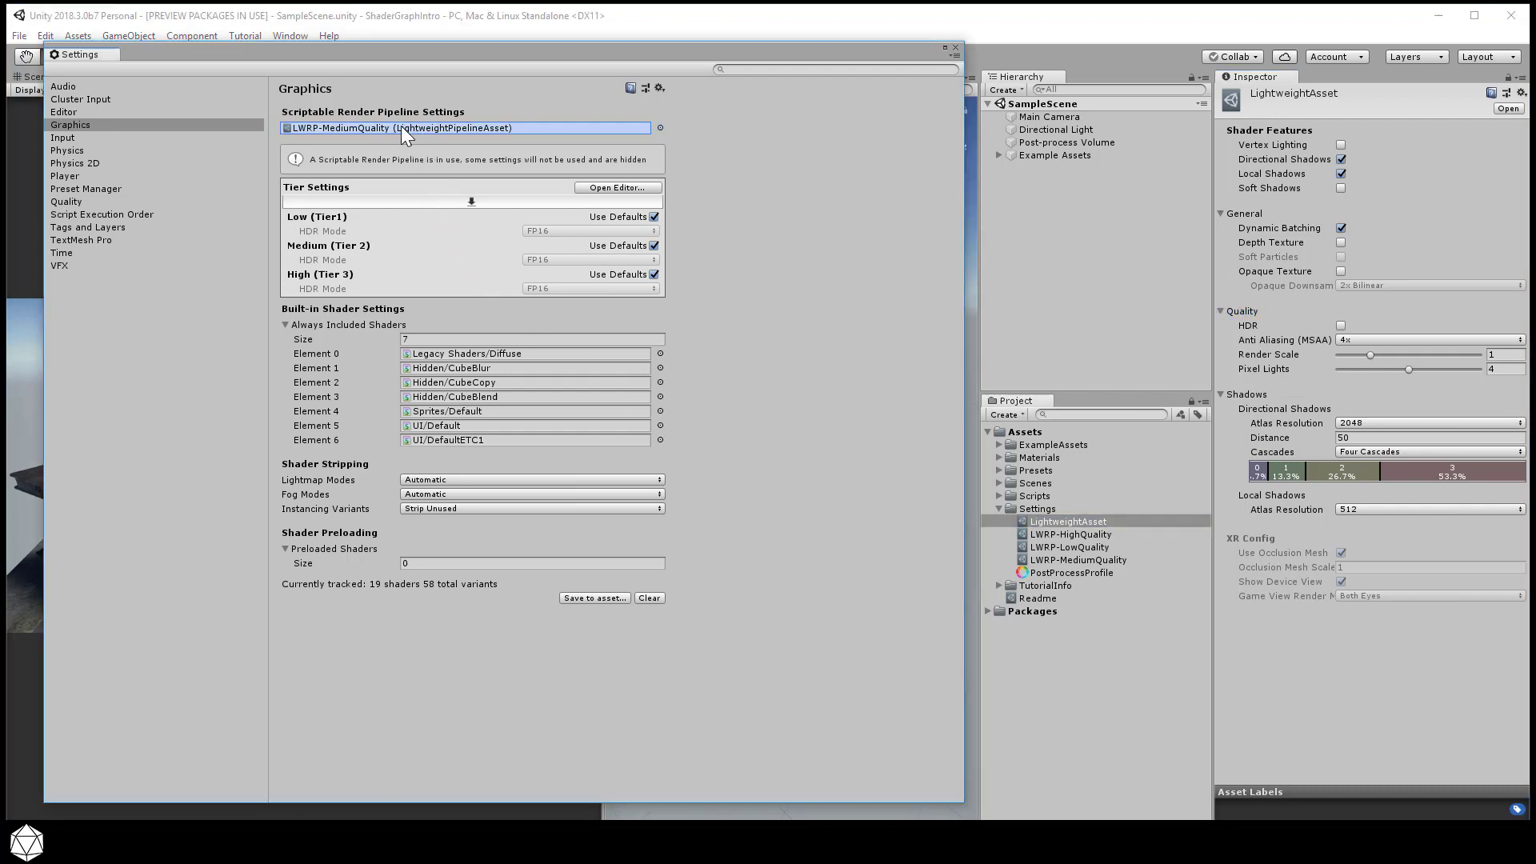
Assign LightweightAsset, then LWRP-HighQuality, to the Scriptable Render Pipeline Settings field.
{"action": "left_click_drag", "start_coordinate": [444, 142], "coordinate": [468, 144]}
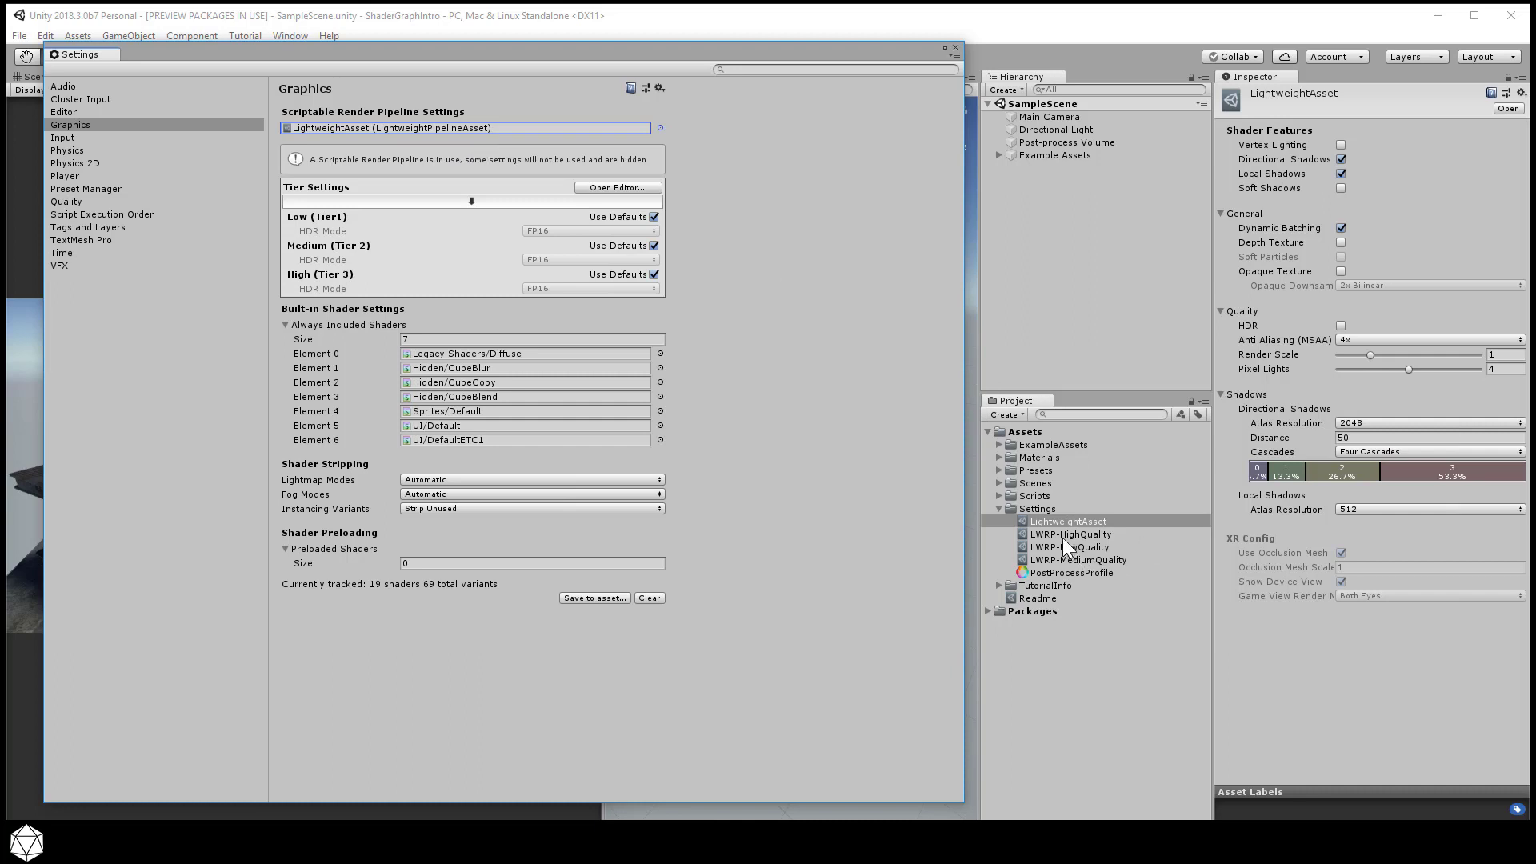
{"action": "left_click_drag", "start_coordinate": [1059, 535], "coordinate": [434, 124]}
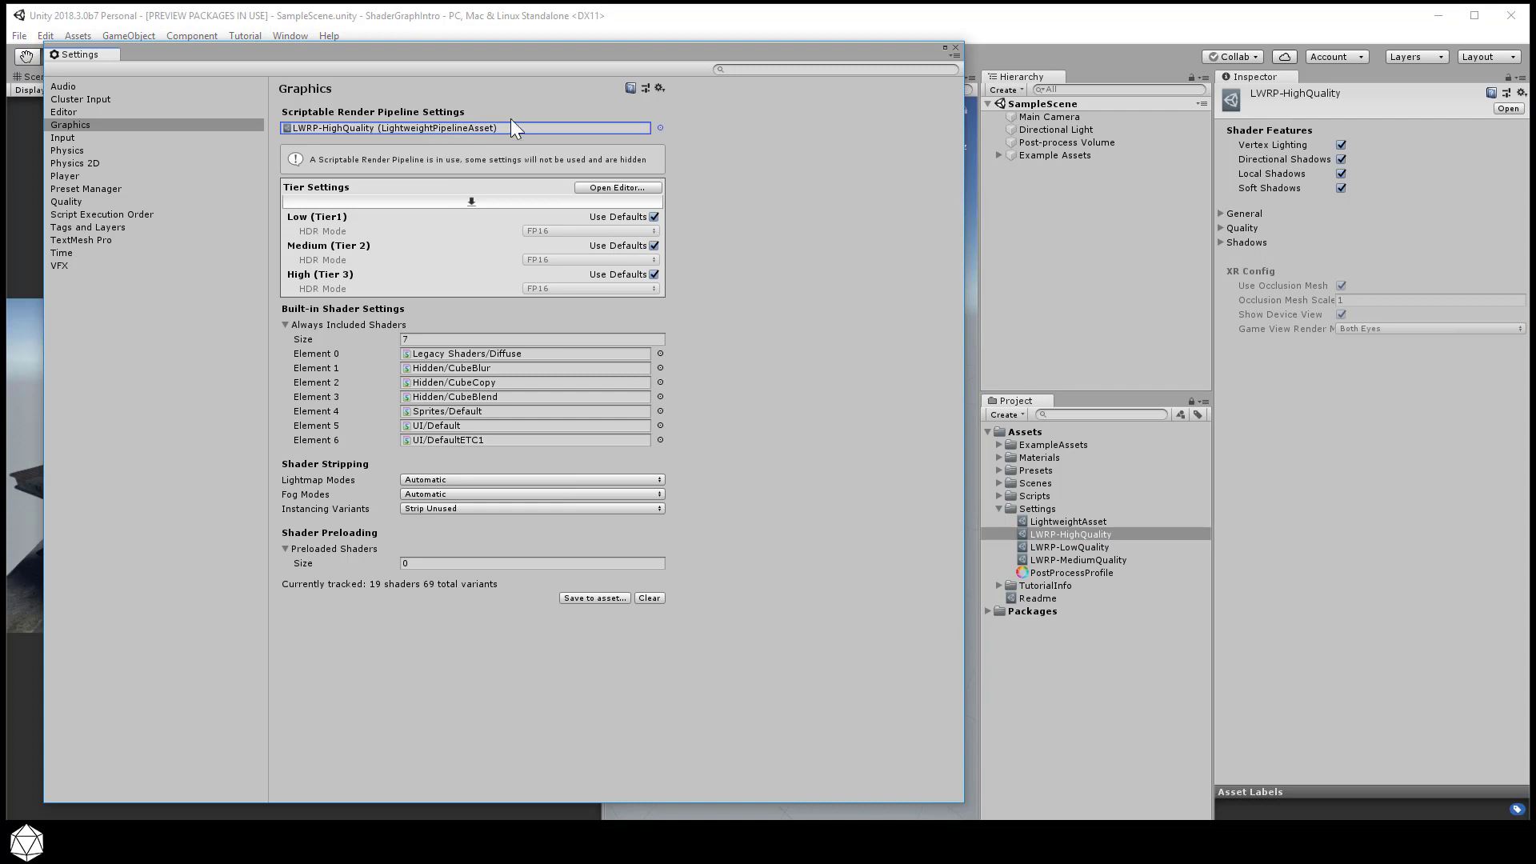
Close the Project Settings window and collapse the Settings folder.
{"action": "left_click", "coordinate": [955, 48]}
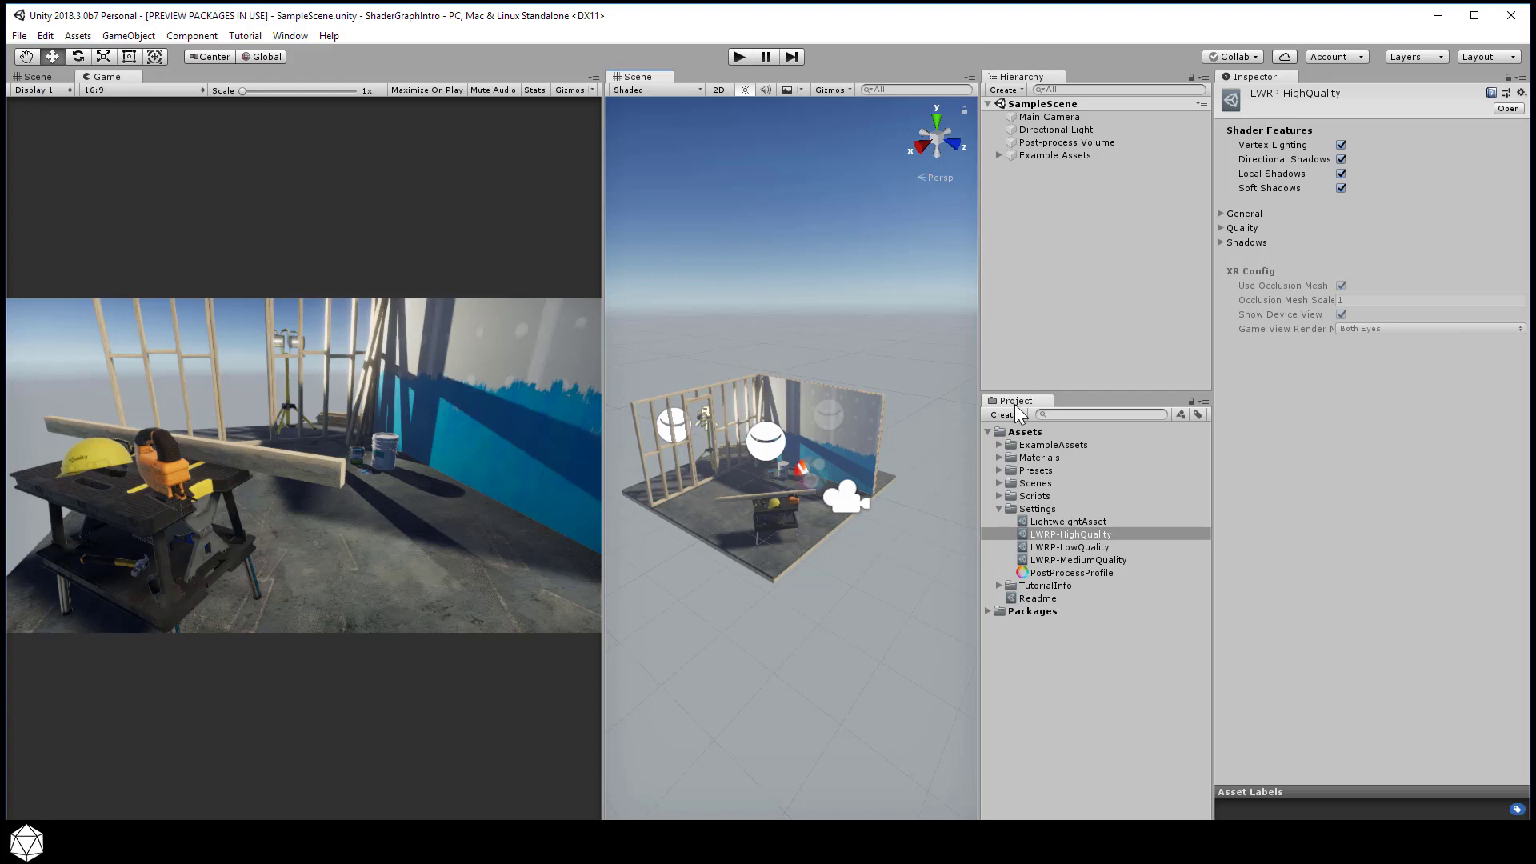
{"action": "left_click", "coordinate": [1000, 508]}
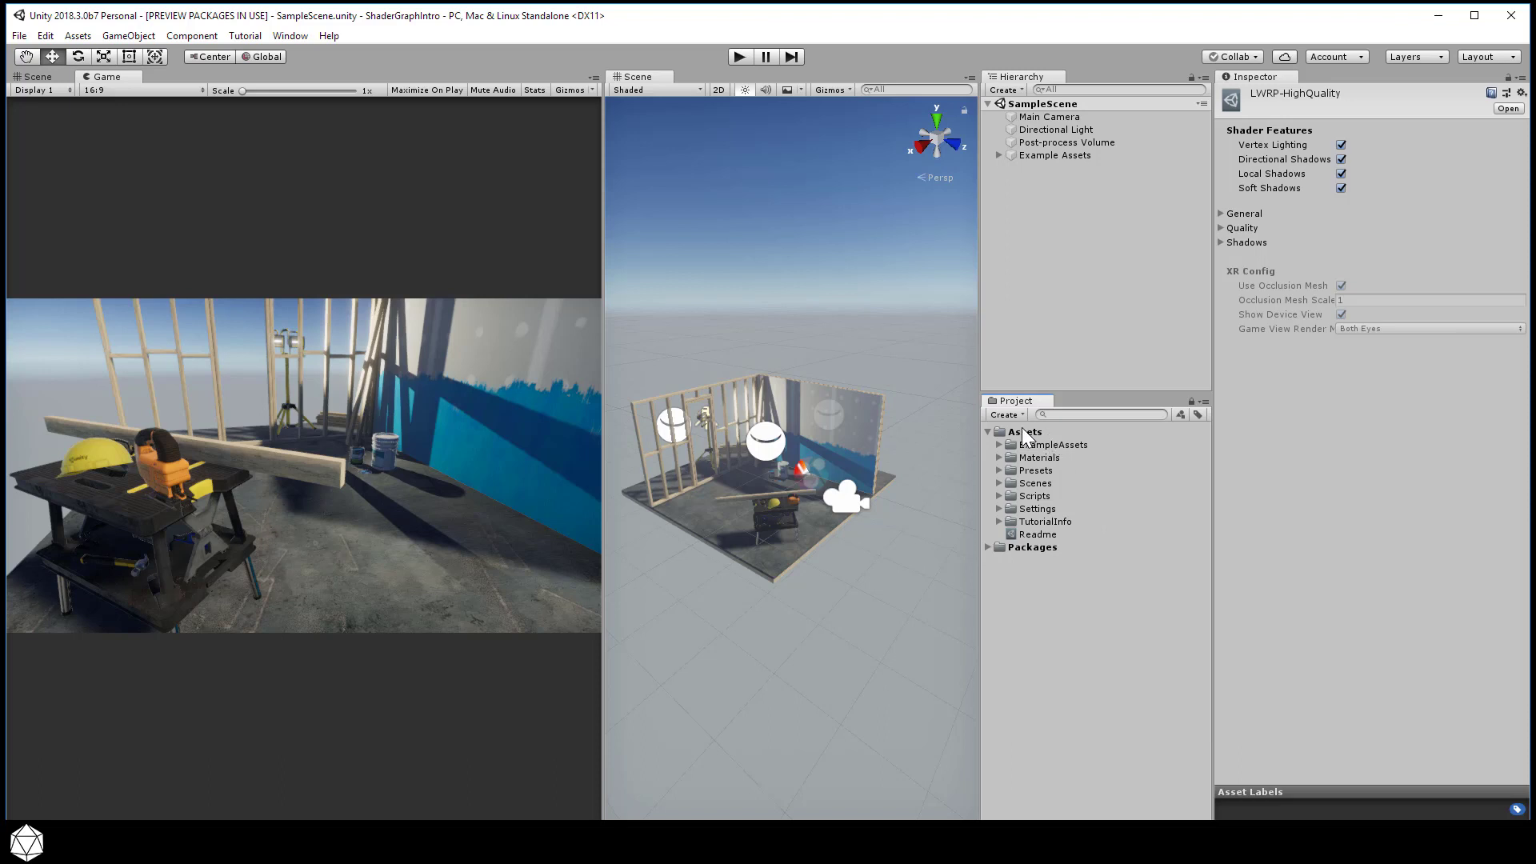
Select the yellow Safety Hat on the workbench and in the Hierarchy.
{"action": "left_click", "coordinate": [776, 502]}
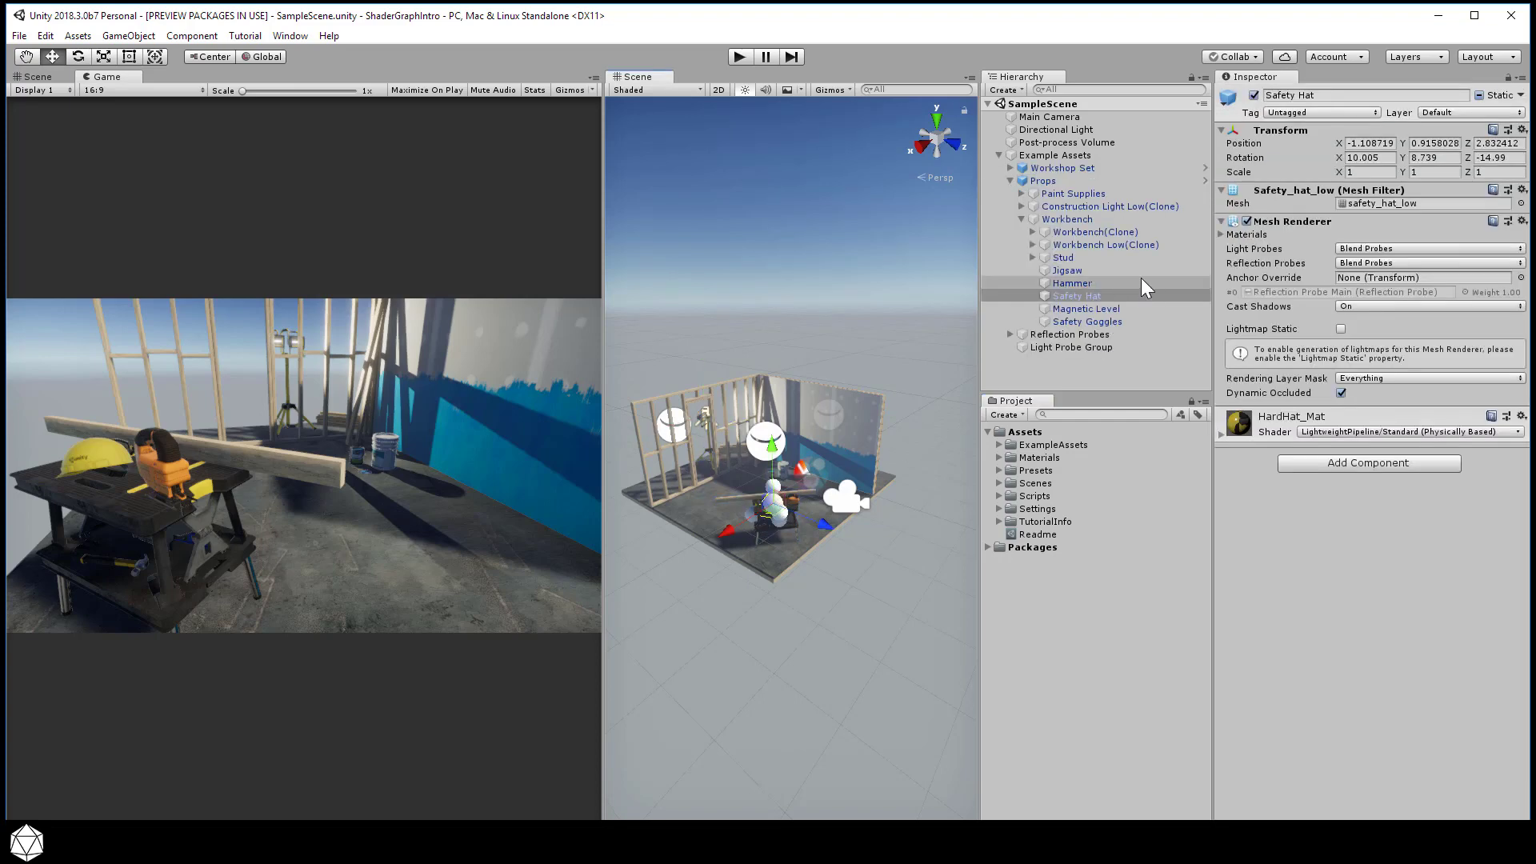
{"action": "left_click", "coordinate": [1109, 297]}
{"action": "scroll", "coordinate": [789, 575], "scroll_direction": "up", "scroll_amount": 5}
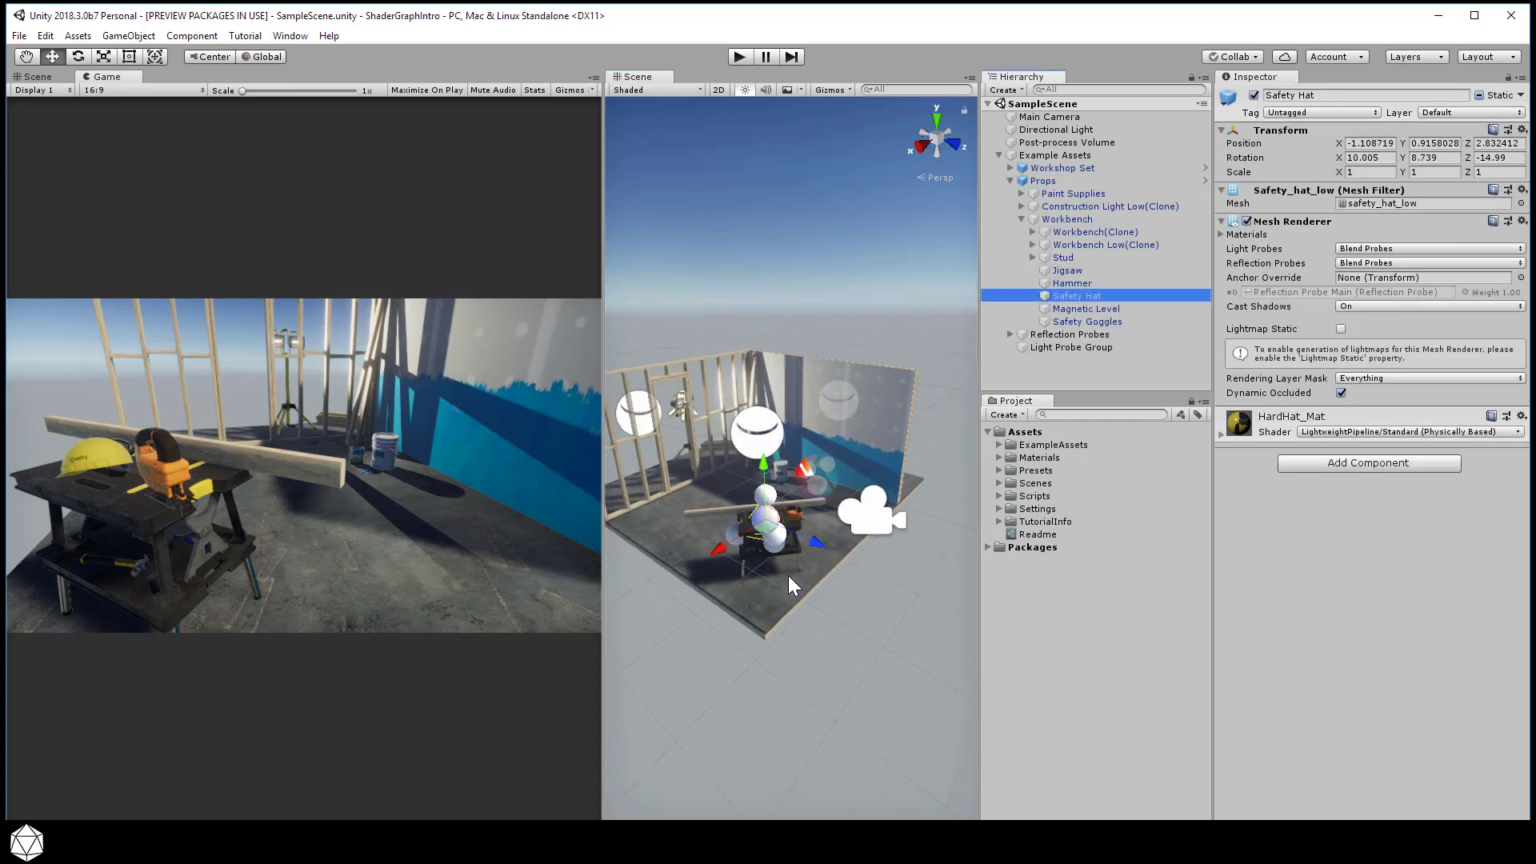
Turn off gizmo icons in the Scene view and select the root Assets folder.
{"action": "left_click", "coordinate": [838, 88]}
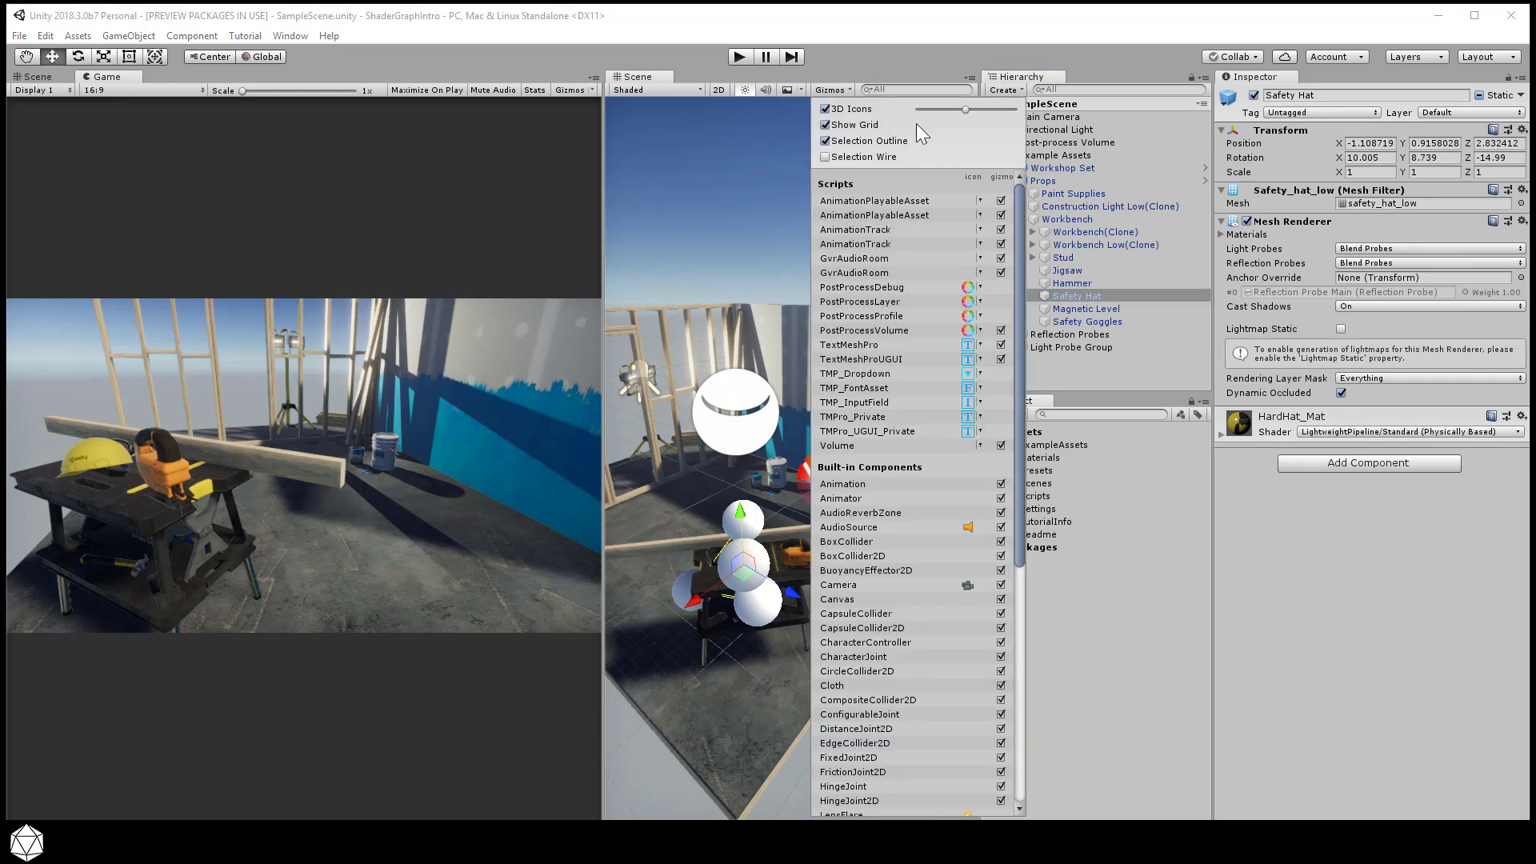
{"action": "left_click", "coordinate": [915, 123]}
{"action": "left_click", "coordinate": [808, 333]}
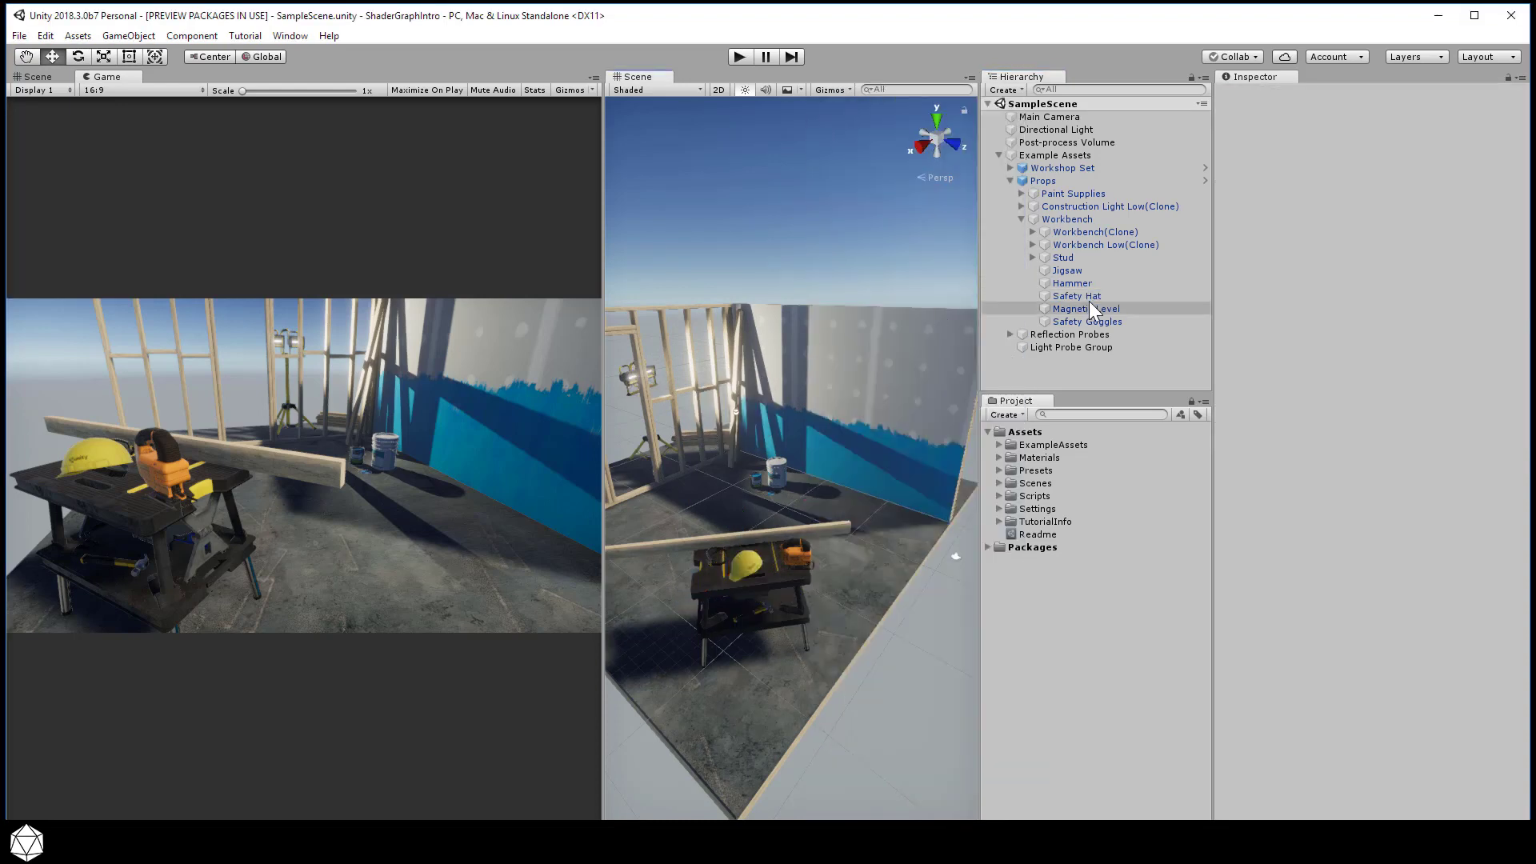
{"action": "left_click", "coordinate": [1046, 430]}
Create a new material in the Assets folder named HardHatHighlight_Mat.
{"action": "right_click", "coordinate": [1046, 429]}
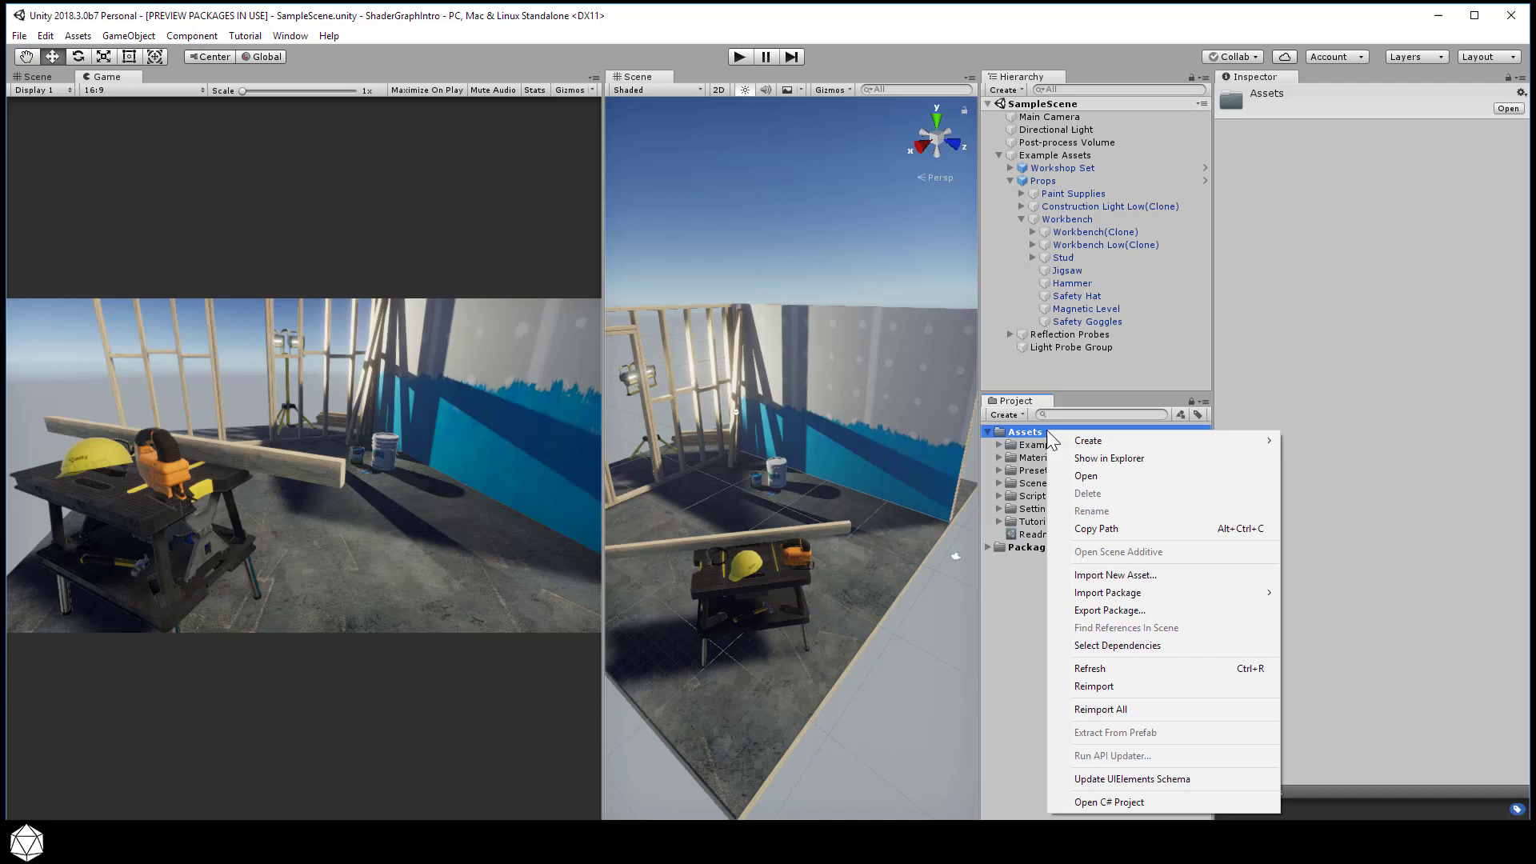
{"action": "mouse_move", "coordinate": [1102, 435]}
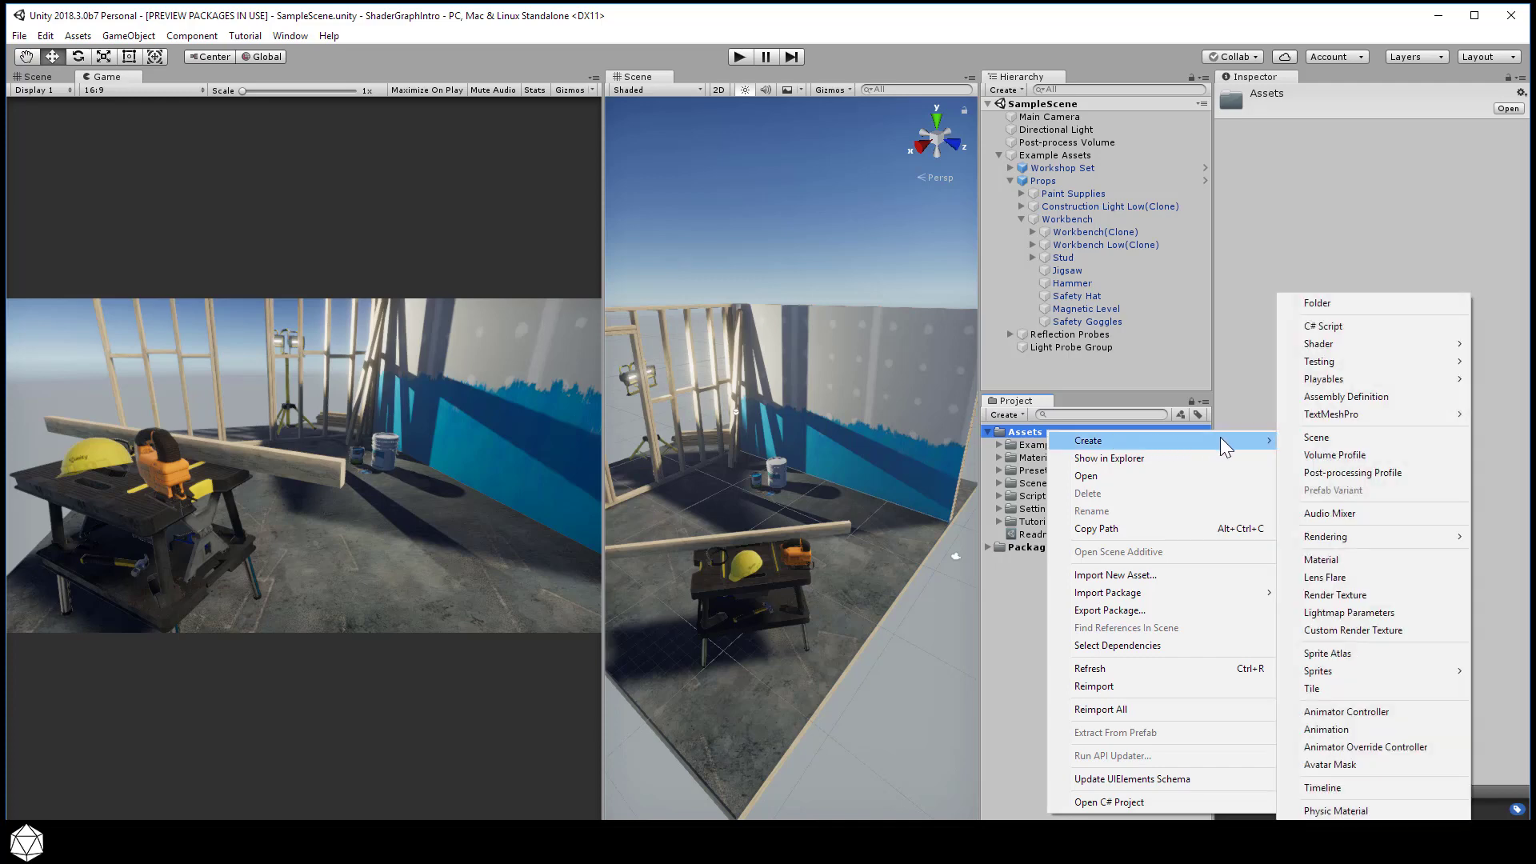
{"action": "left_click", "coordinate": [1352, 560]}
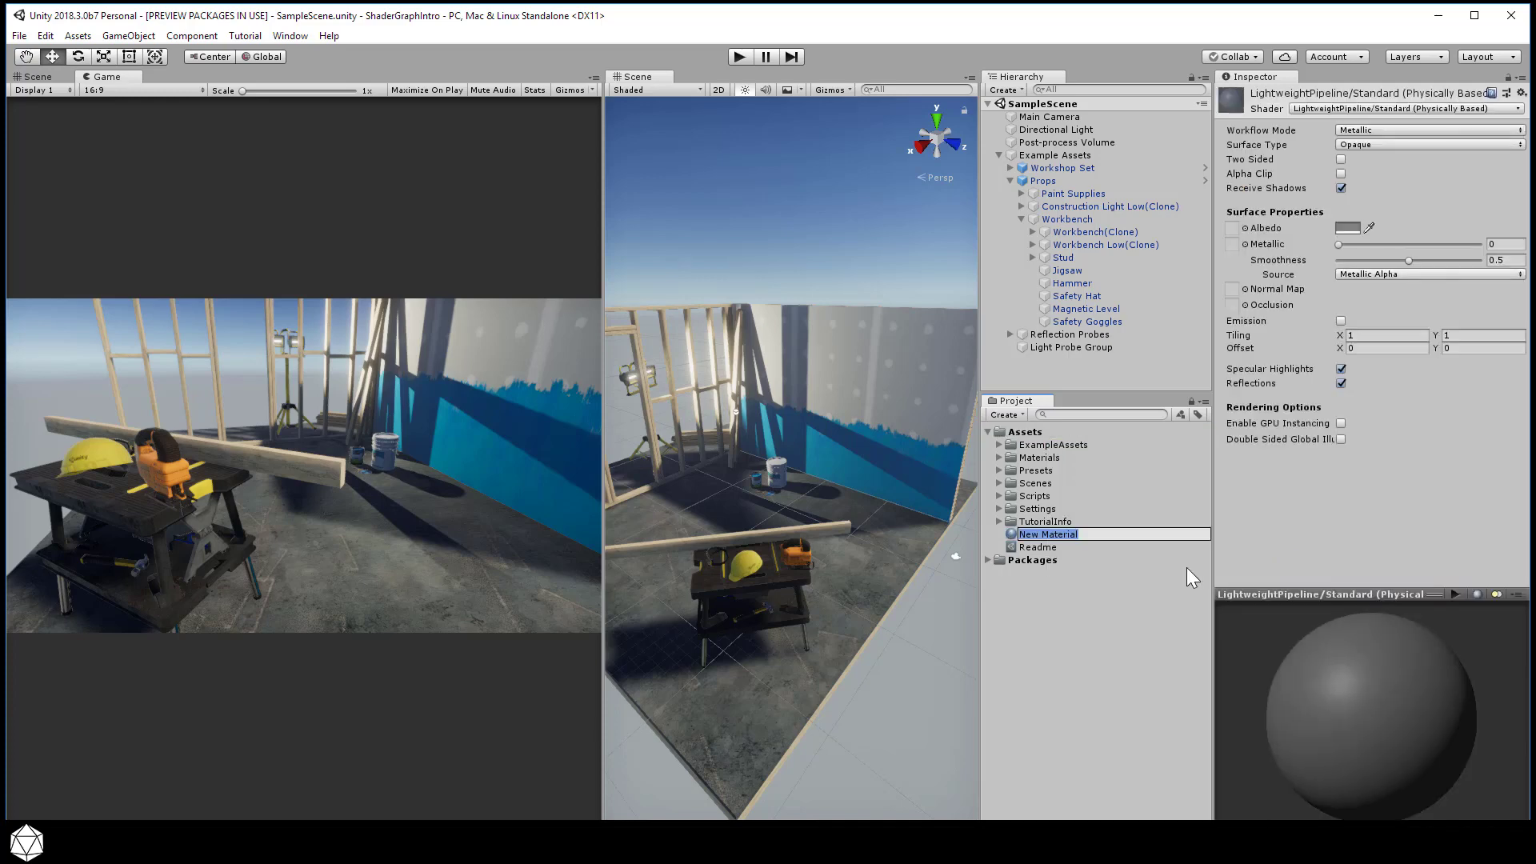
{"action": "type", "text": "HardHatHighlight_Mat"}
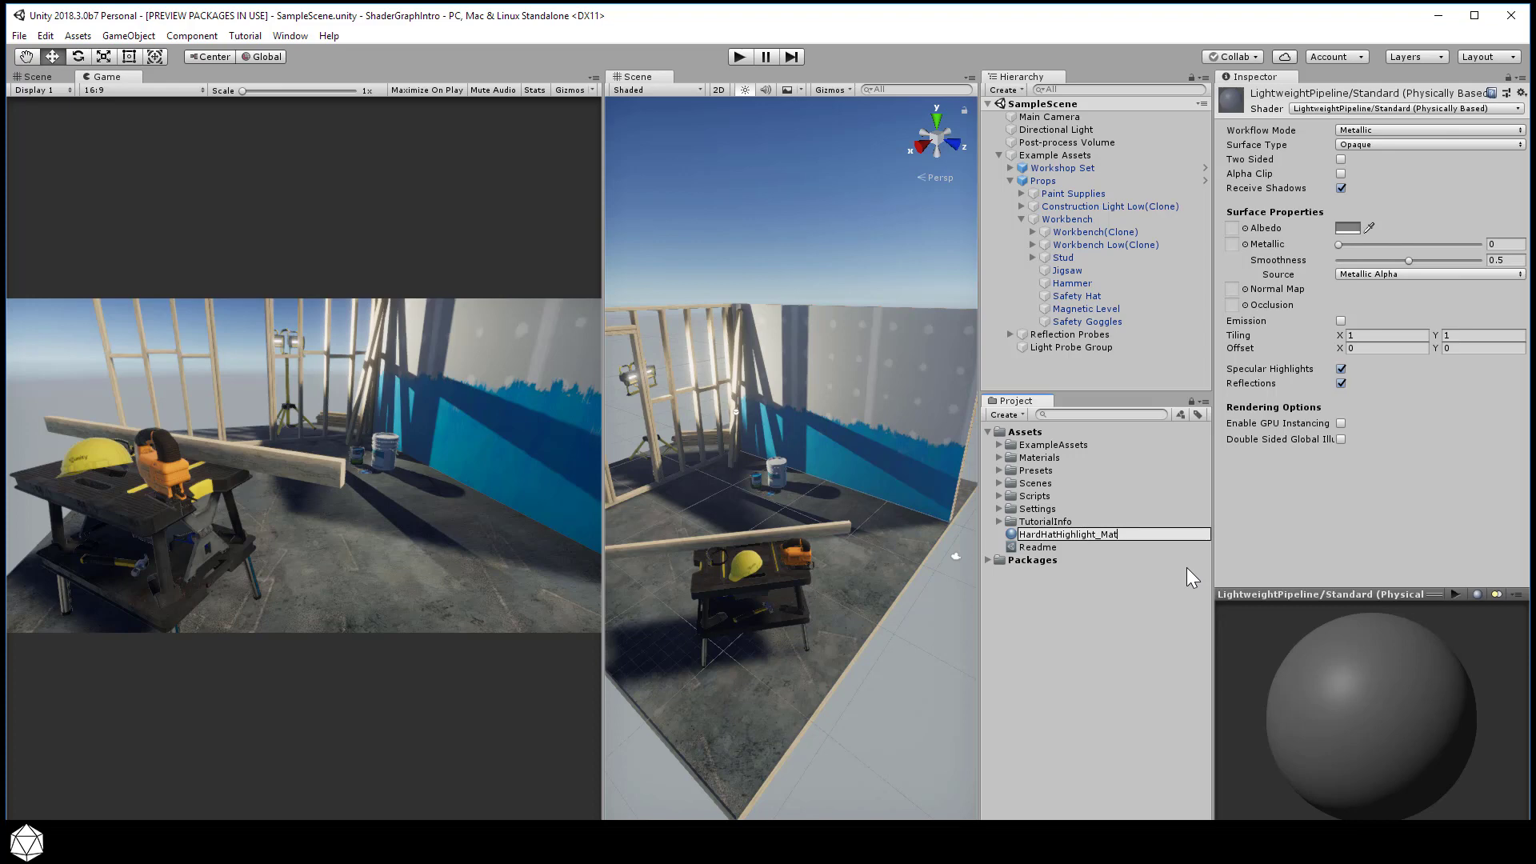
{"action": "key", "text": "Return"}
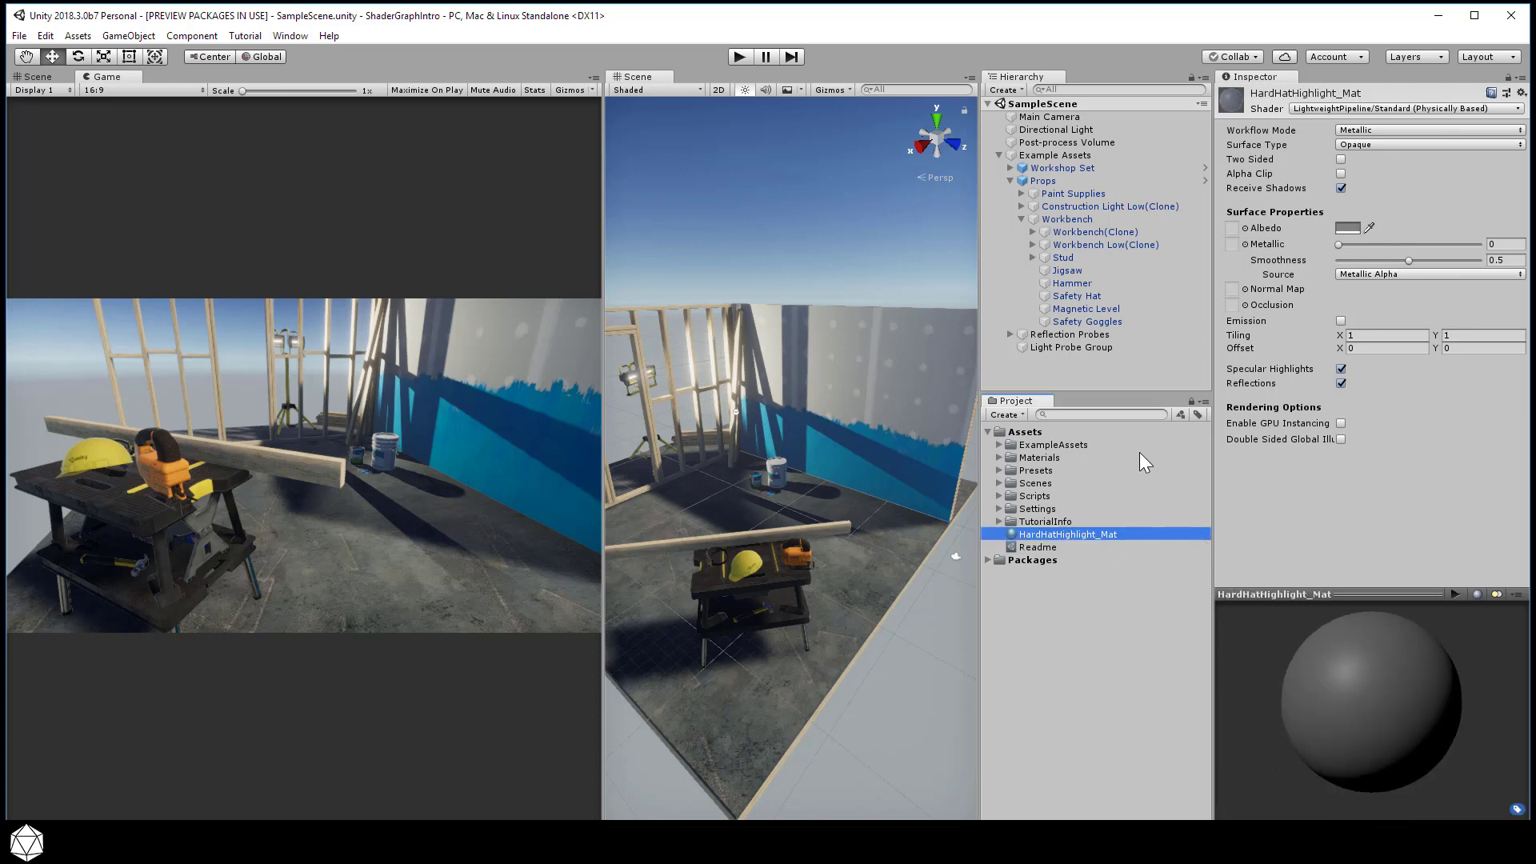
Inspect the yellow HardHat_Mat in ExampleAssets > Materials, then collapse ExampleAssets and select Assets.
{"action": "left_click", "coordinate": [998, 444]}
{"action": "left_click", "coordinate": [1009, 456]}
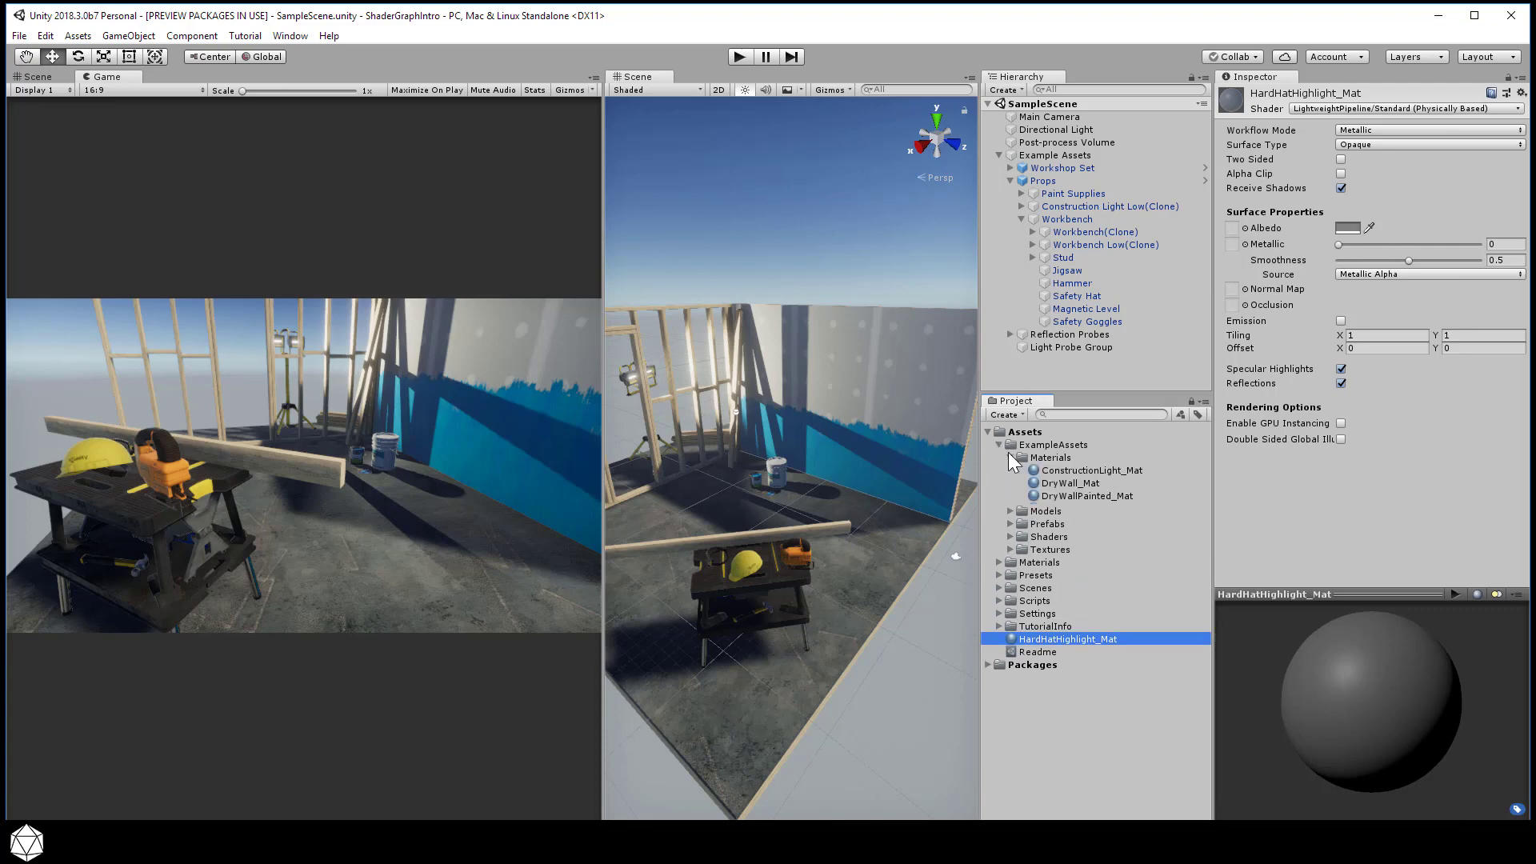
{"action": "left_click_drag", "start_coordinate": [1203, 472], "coordinate": [1201, 536]}
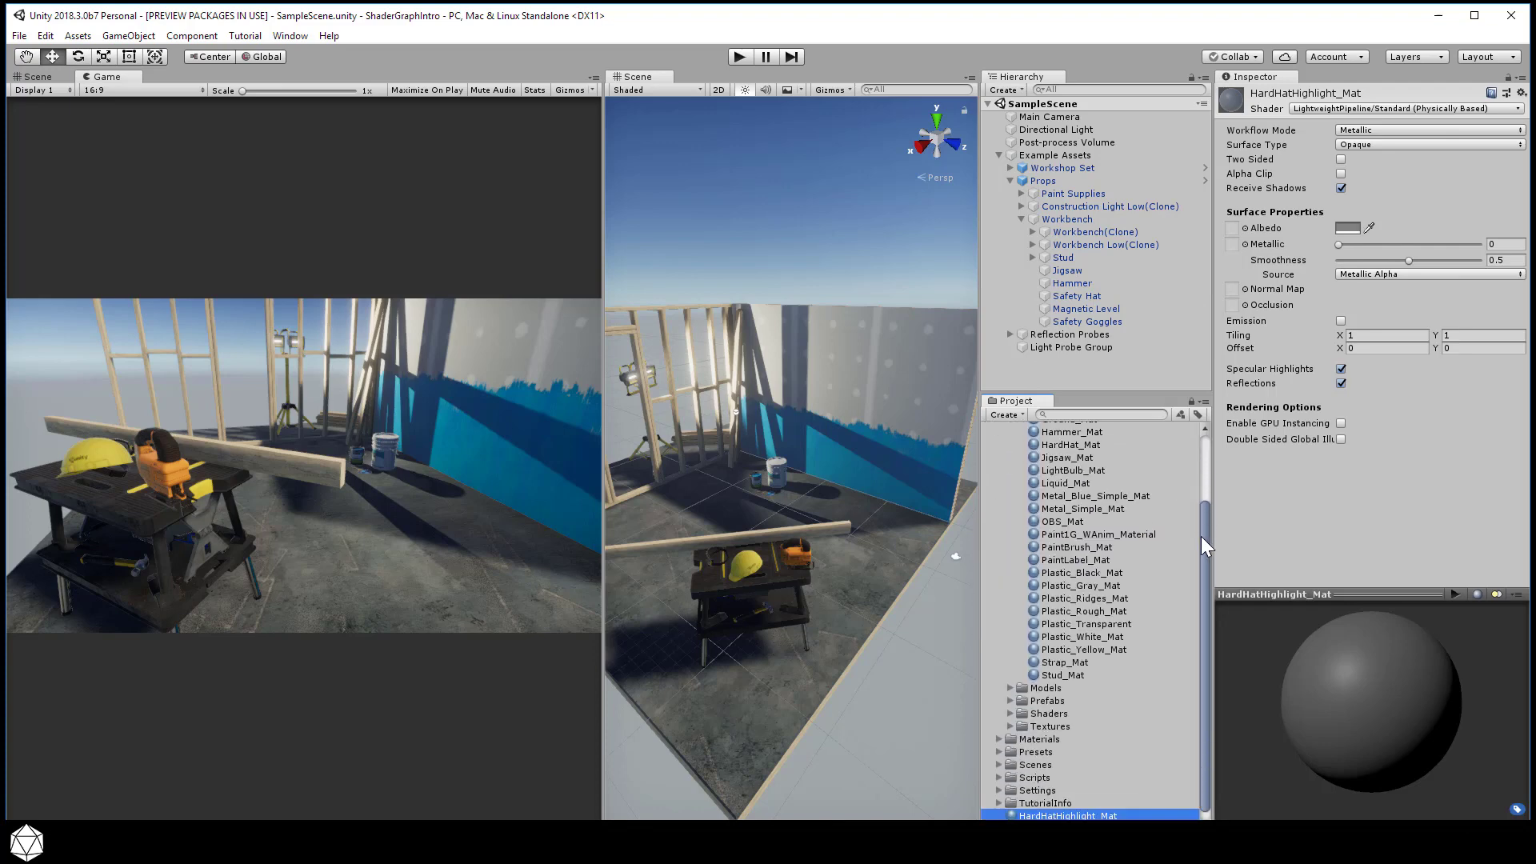
{"action": "left_click", "coordinate": [1107, 444]}
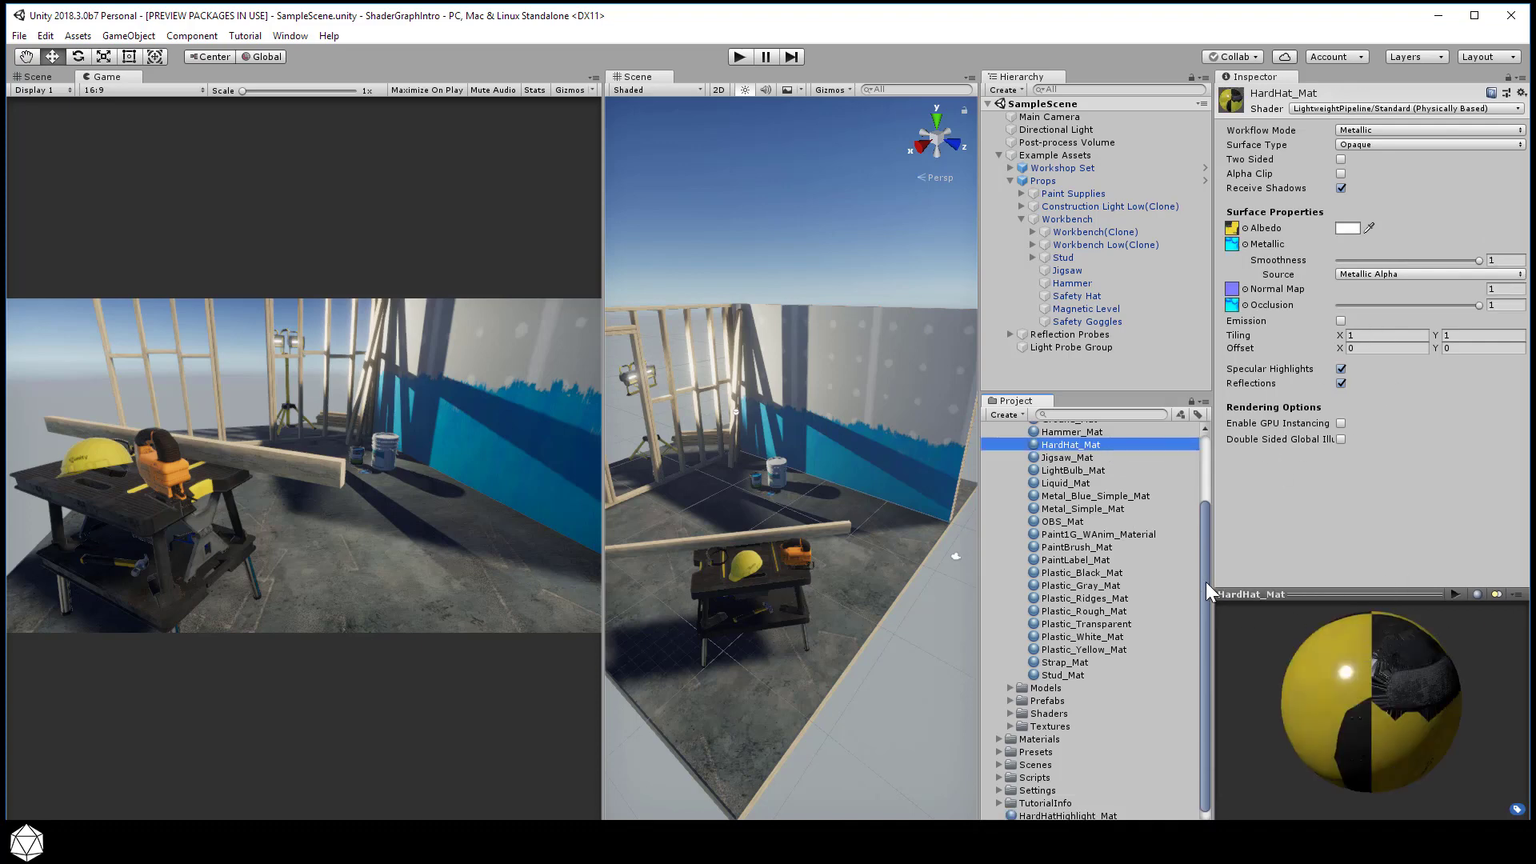
{"action": "left_click_drag", "start_coordinate": [1207, 583], "coordinate": [1198, 496]}
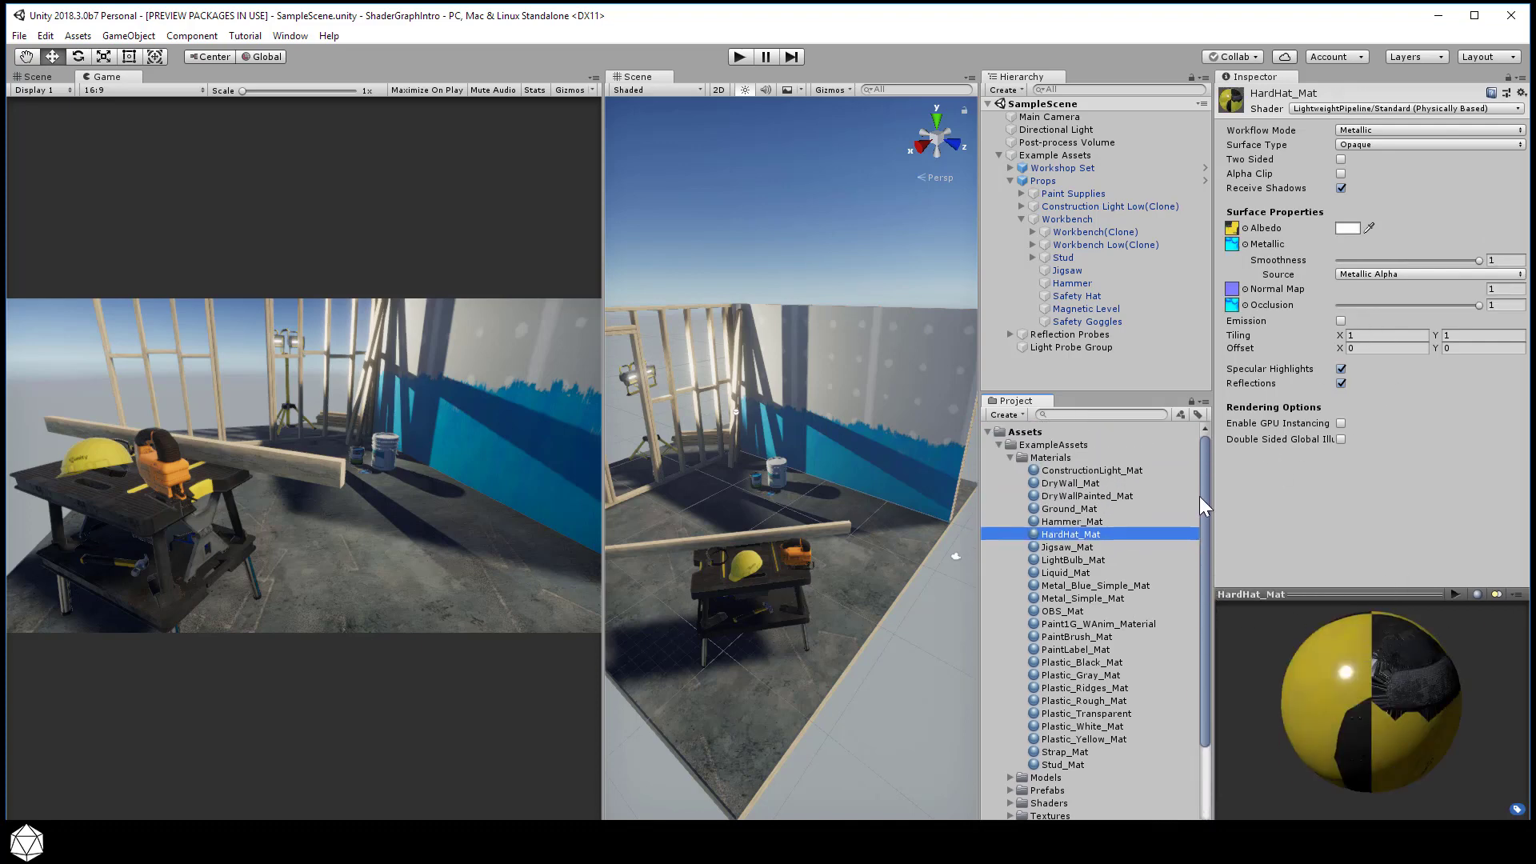
{"action": "left_click", "coordinate": [997, 445]}
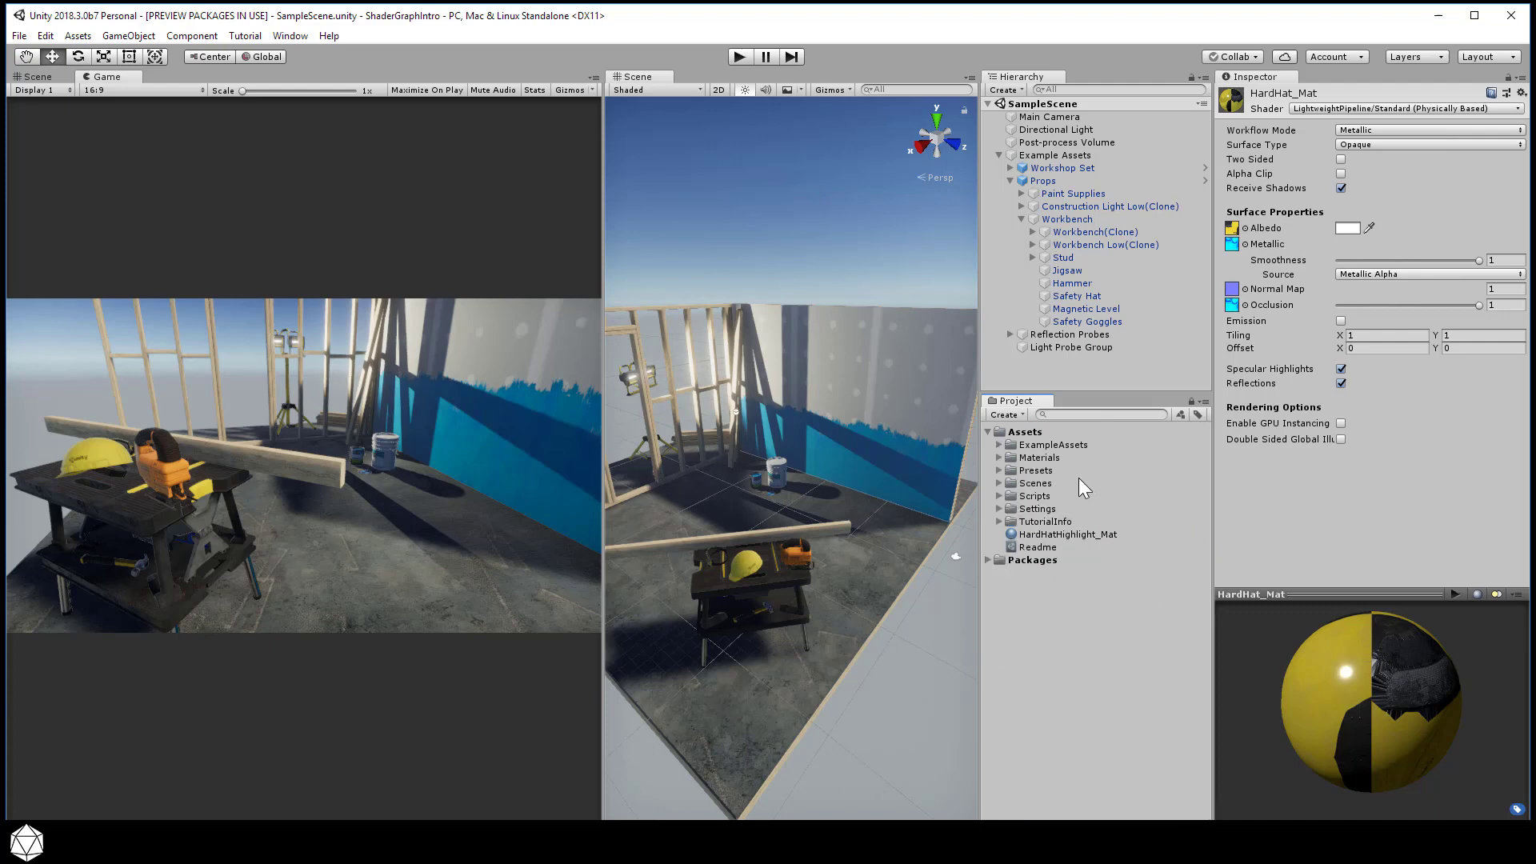
{"action": "left_click", "coordinate": [1043, 434]}
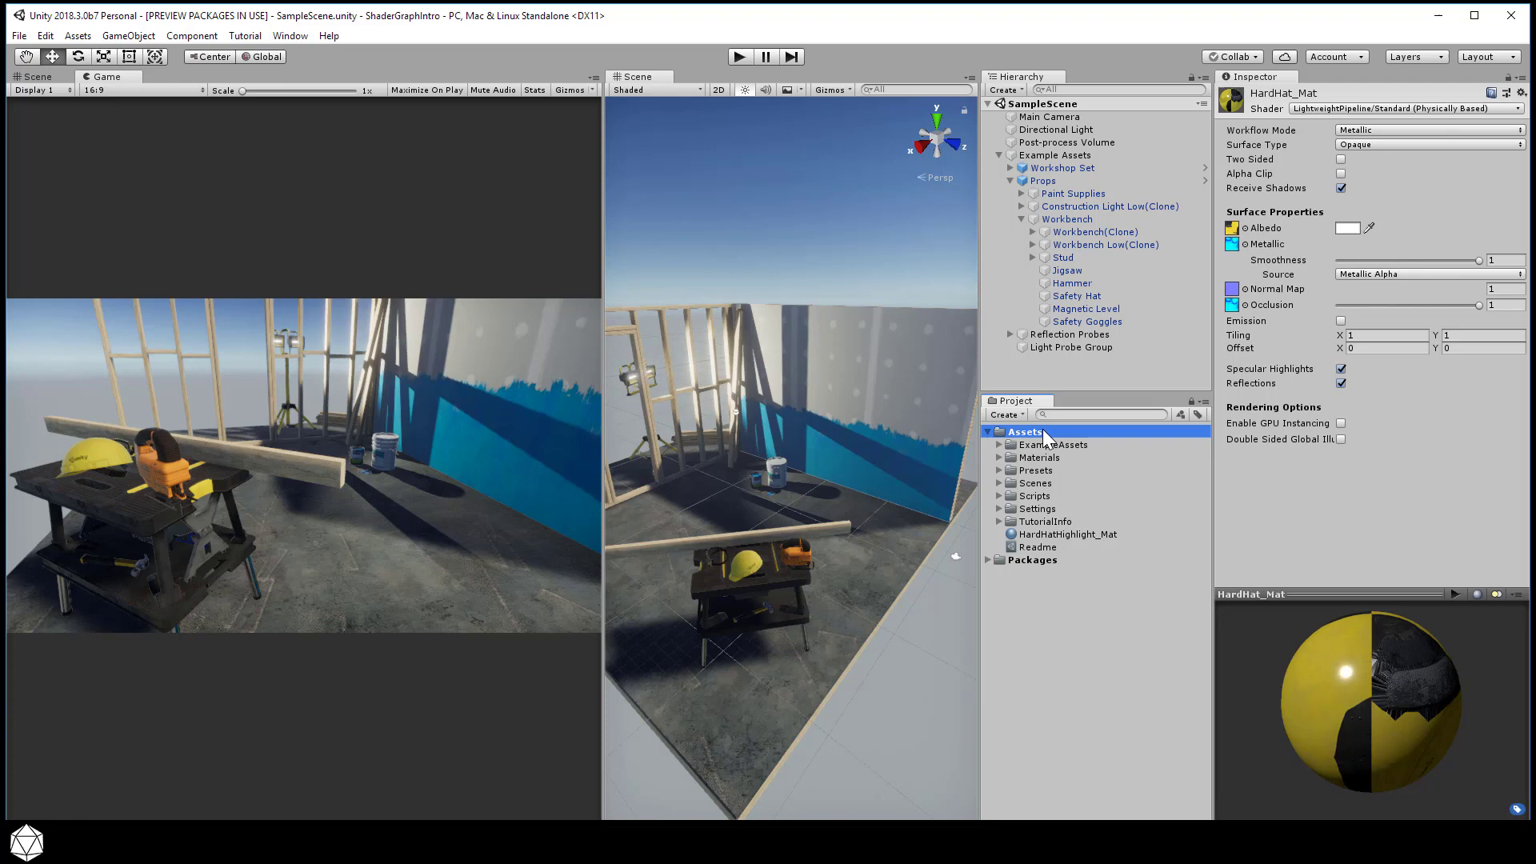
Create a PBR Graph shader in Assets and name it HighlightShaderGraph.
{"action": "right_click", "coordinate": [1043, 431]}
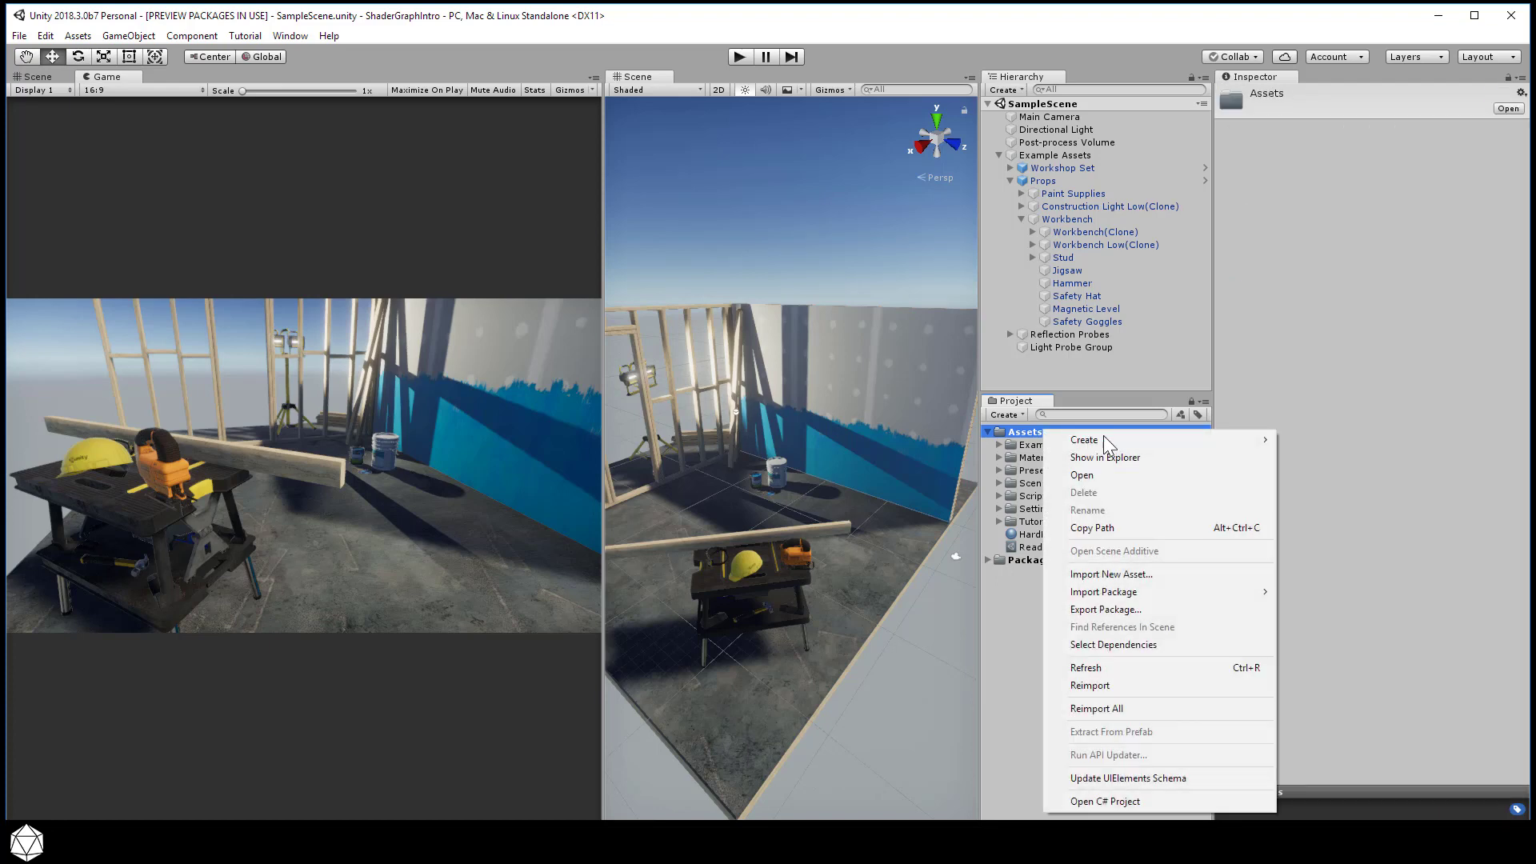
{"action": "mouse_move", "coordinate": [1112, 442]}
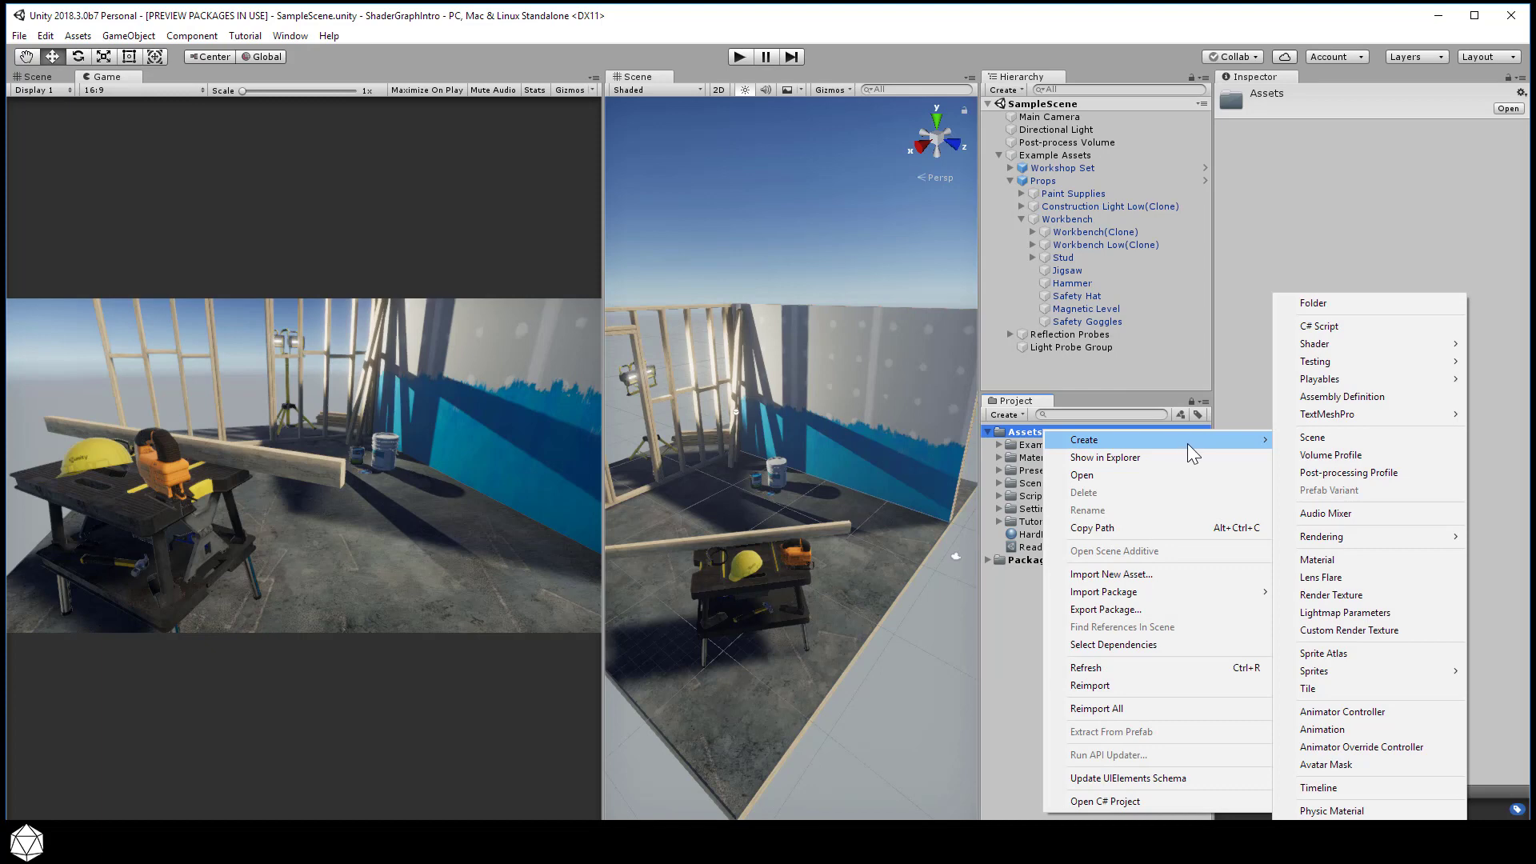
{"action": "mouse_move", "coordinate": [1360, 344]}
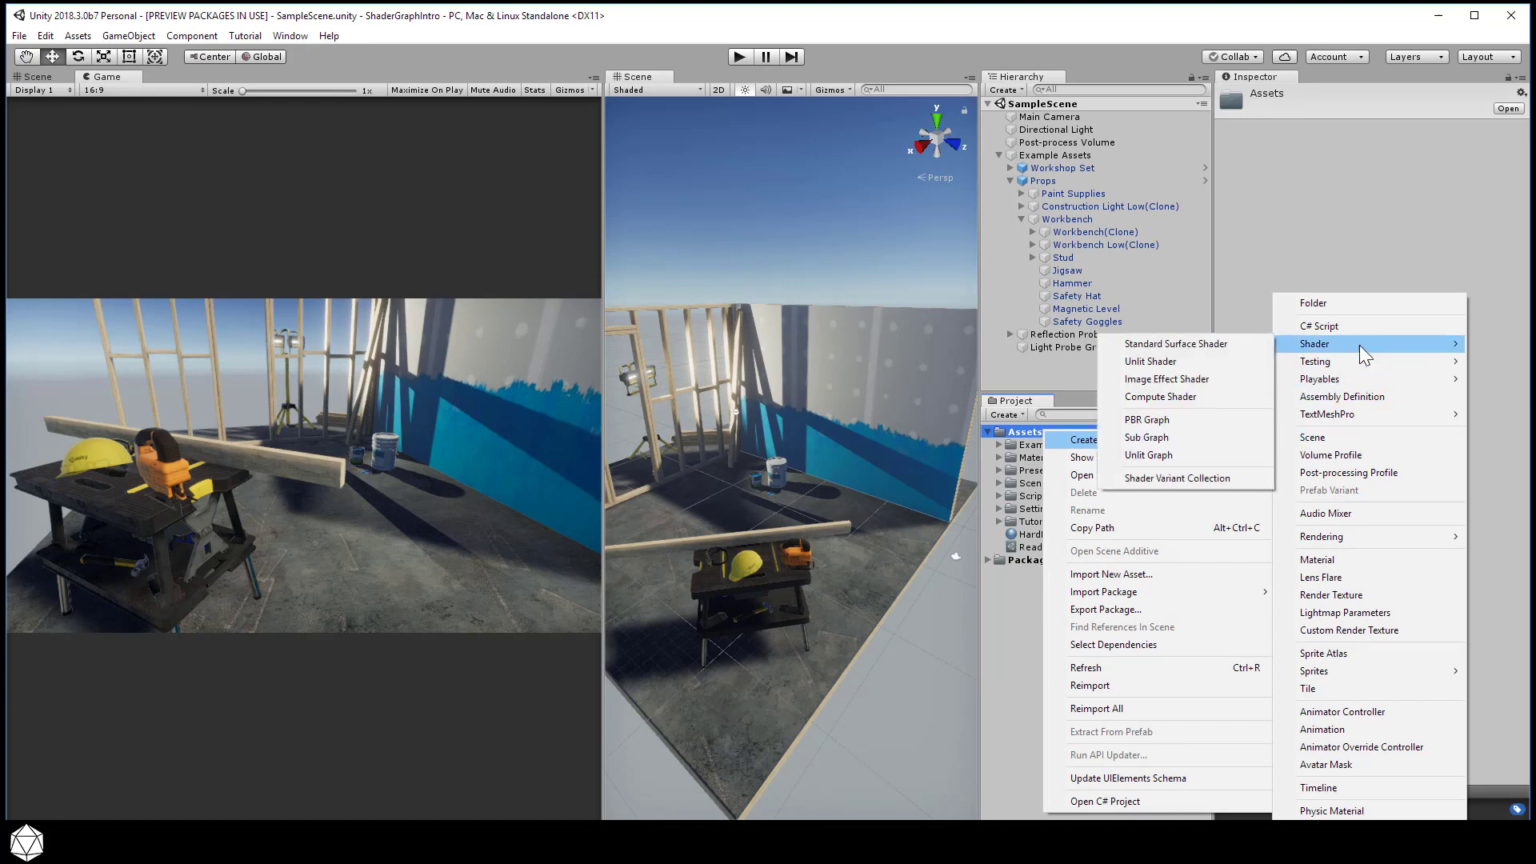
{"action": "left_click", "coordinate": [1205, 425]}
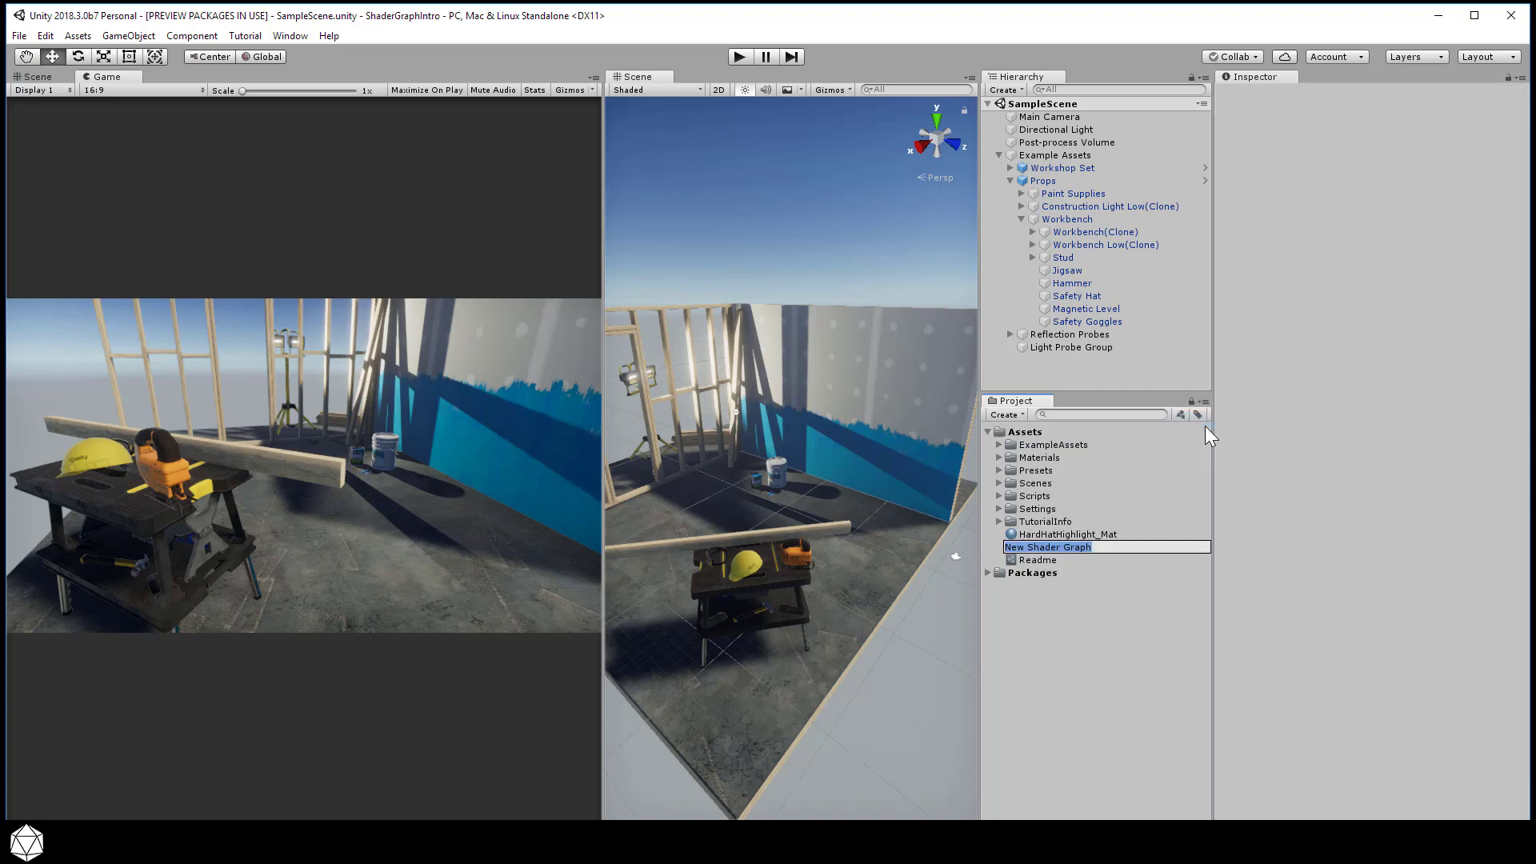
{"action": "type", "text": "HighlightShaderGraph"}
Confirm the HighlightShaderGraph name, then set HardHatHighlight_Mat's shader to Standard.
{"action": "key", "text": "Return"}
{"action": "left_click", "coordinate": [1108, 534]}
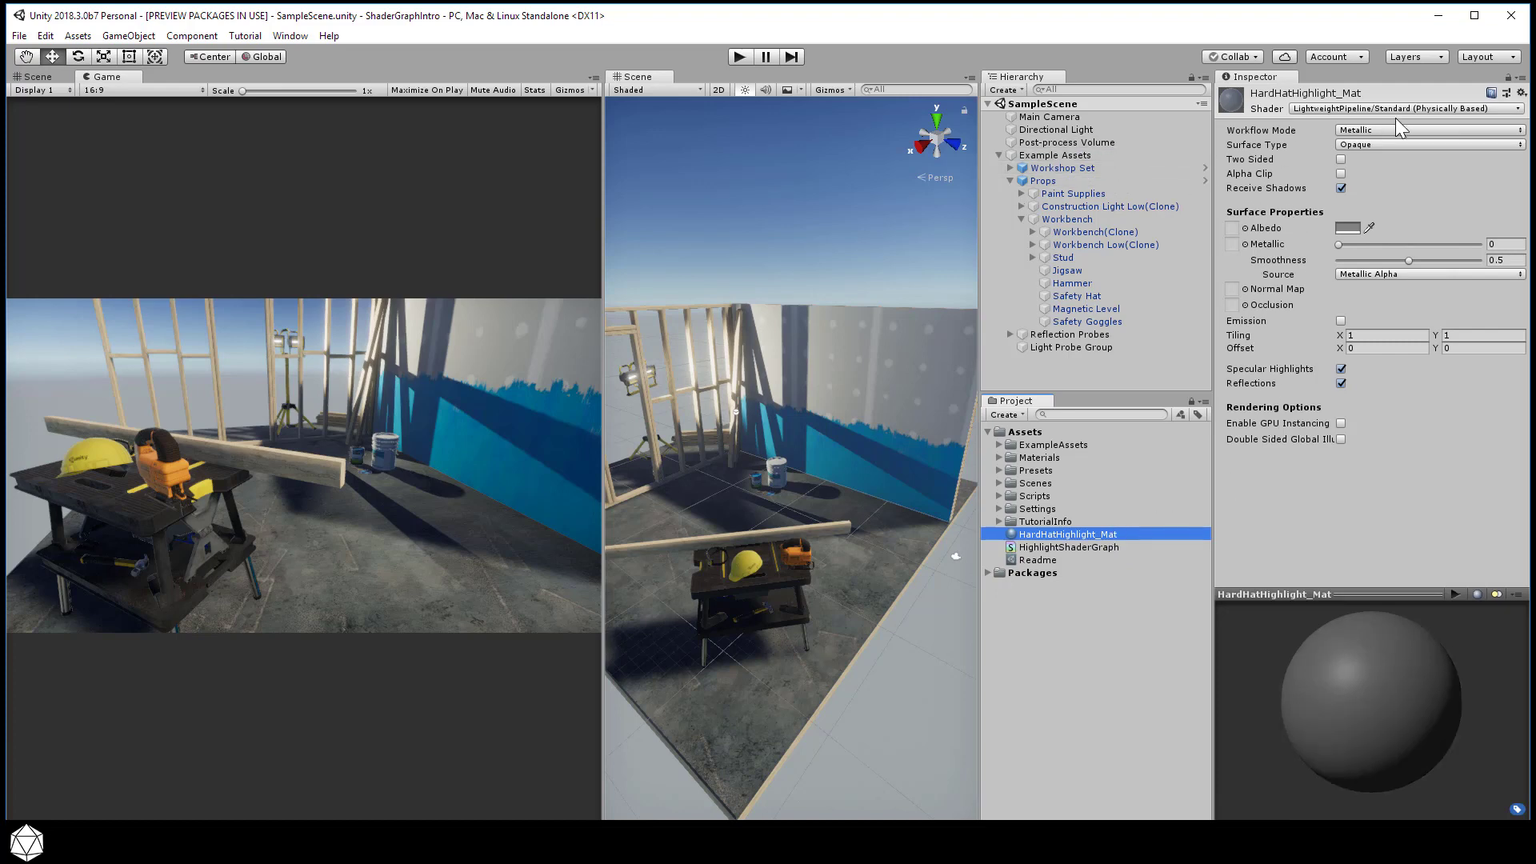
{"action": "left_click", "coordinate": [1427, 109]}
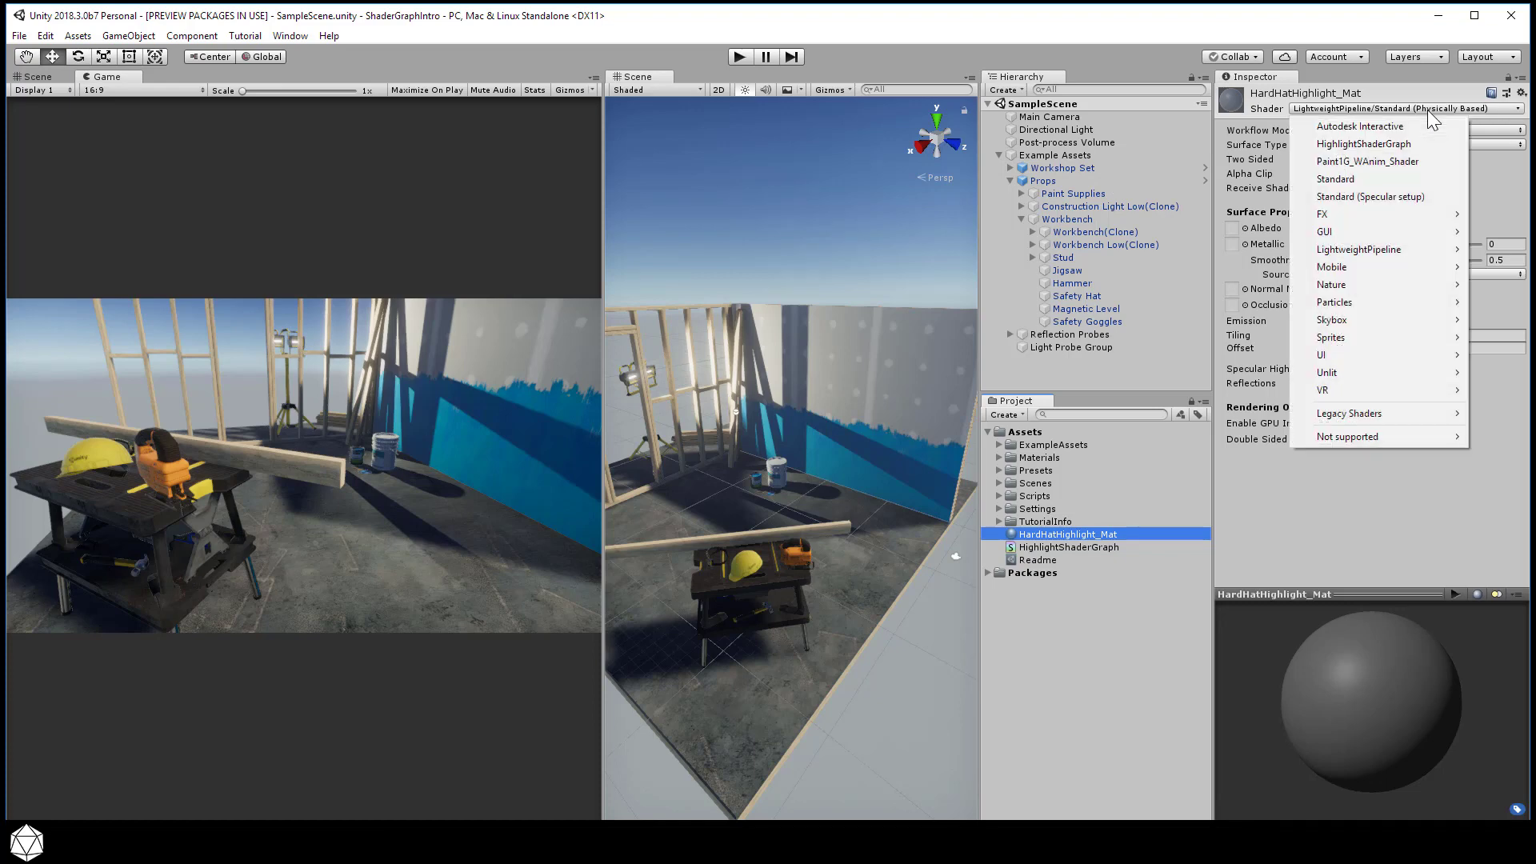
{"action": "mouse_move", "coordinate": [1391, 247]}
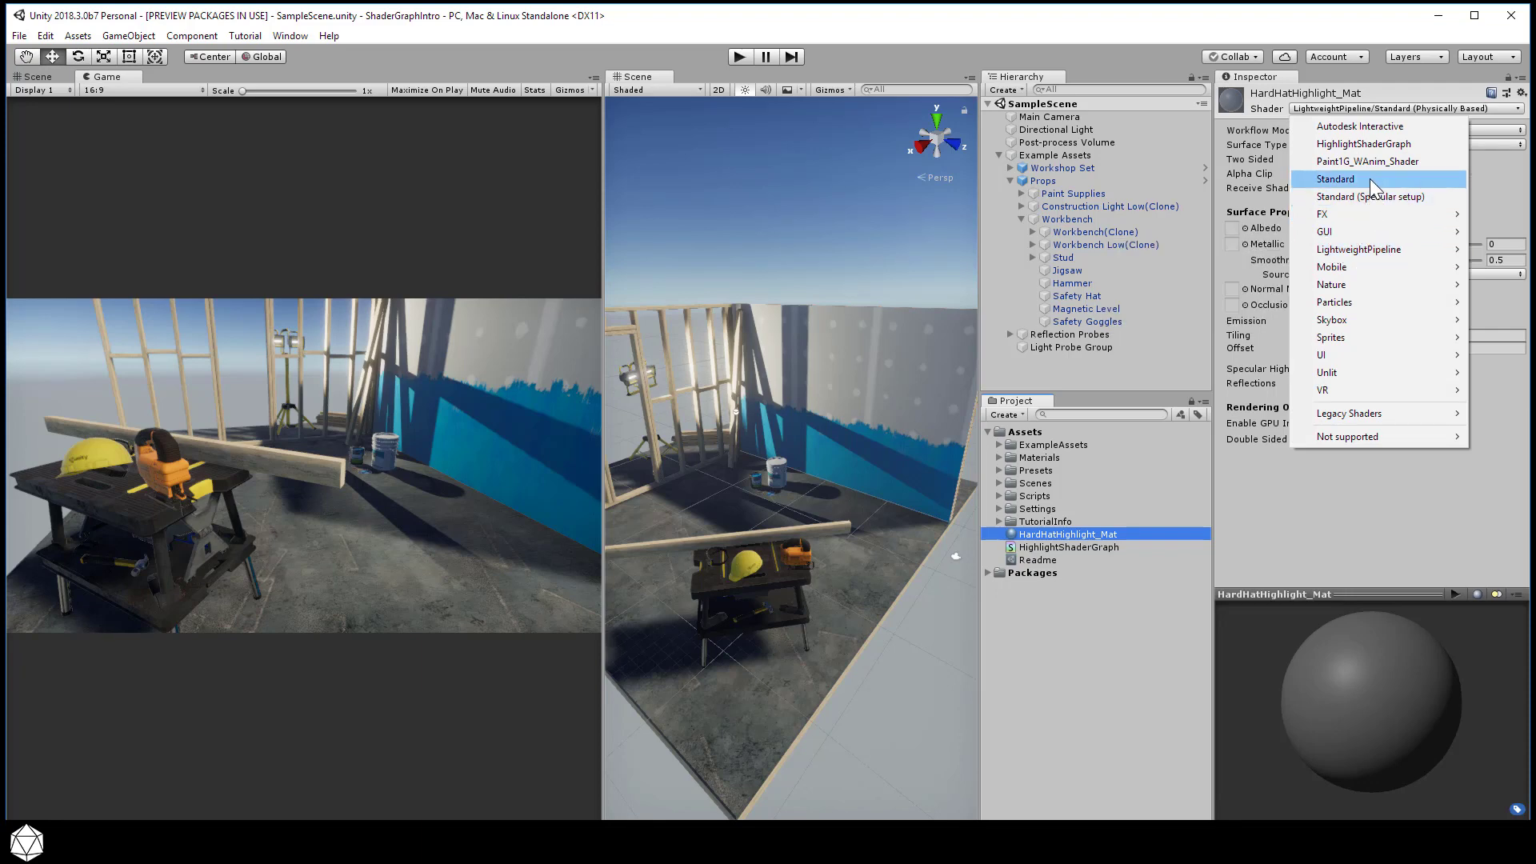
{"action": "left_click_drag", "start_coordinate": [1369, 178], "coordinate": [1410, 567]}
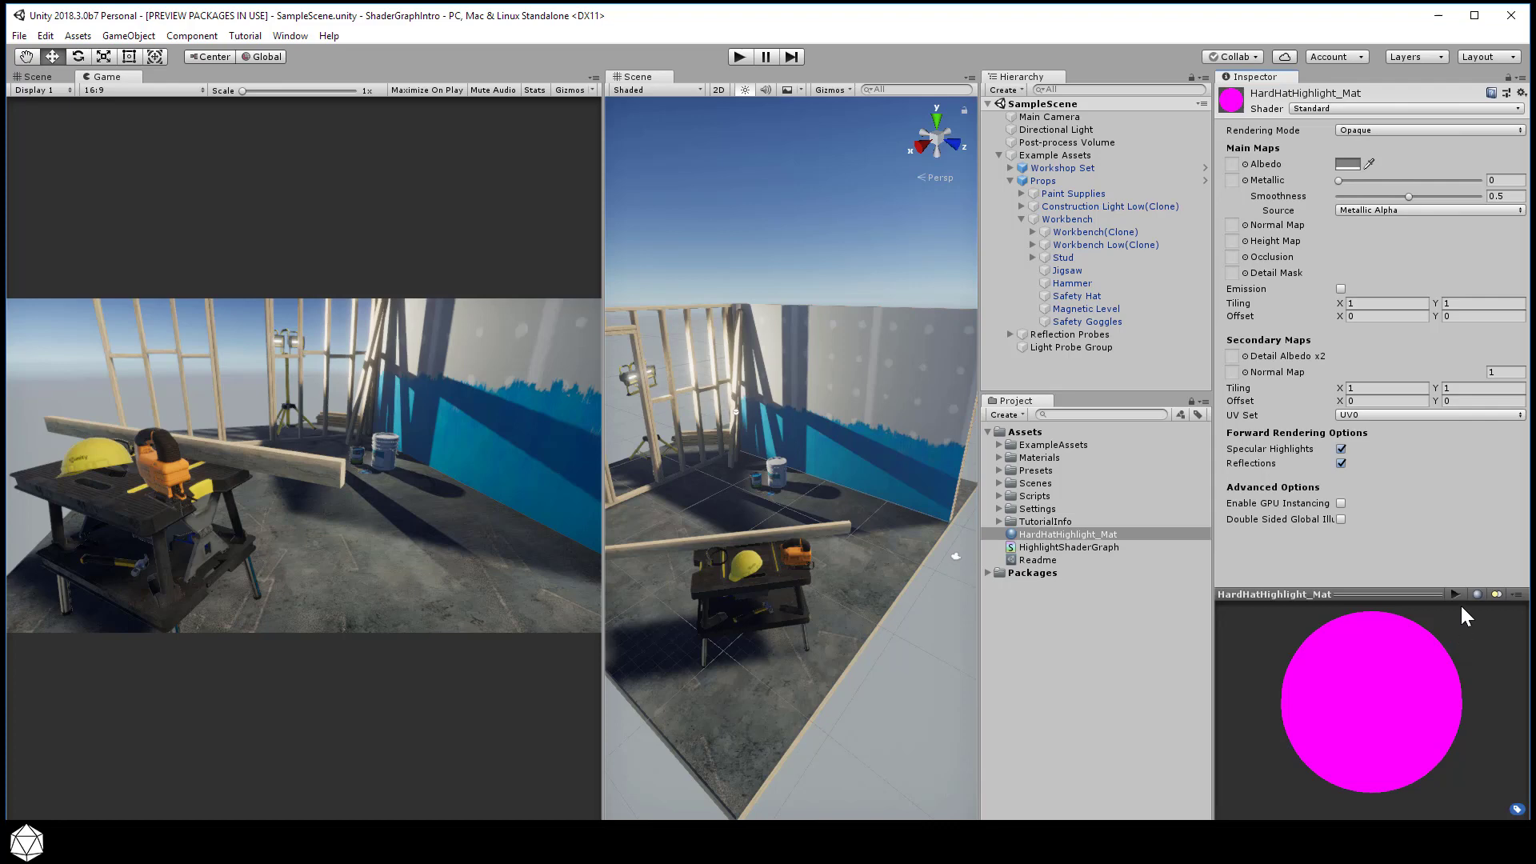
Assign the HighlightShaderGraph shader to HardHatHighlight_Mat and enlarge its grey preview sphere.
{"action": "left_click", "coordinate": [1378, 109]}
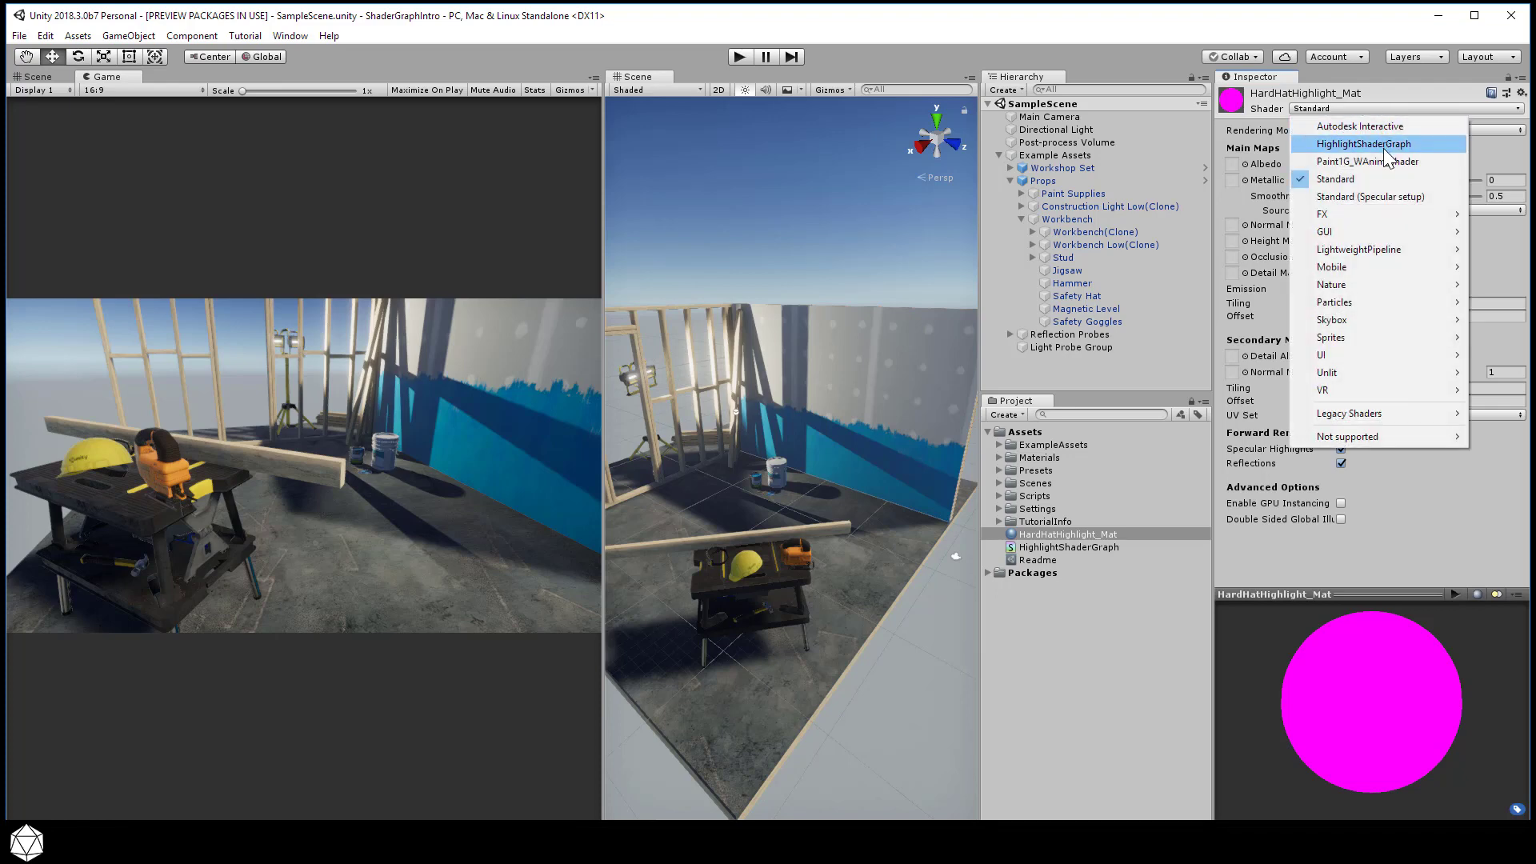
{"action": "left_click", "coordinate": [1387, 144]}
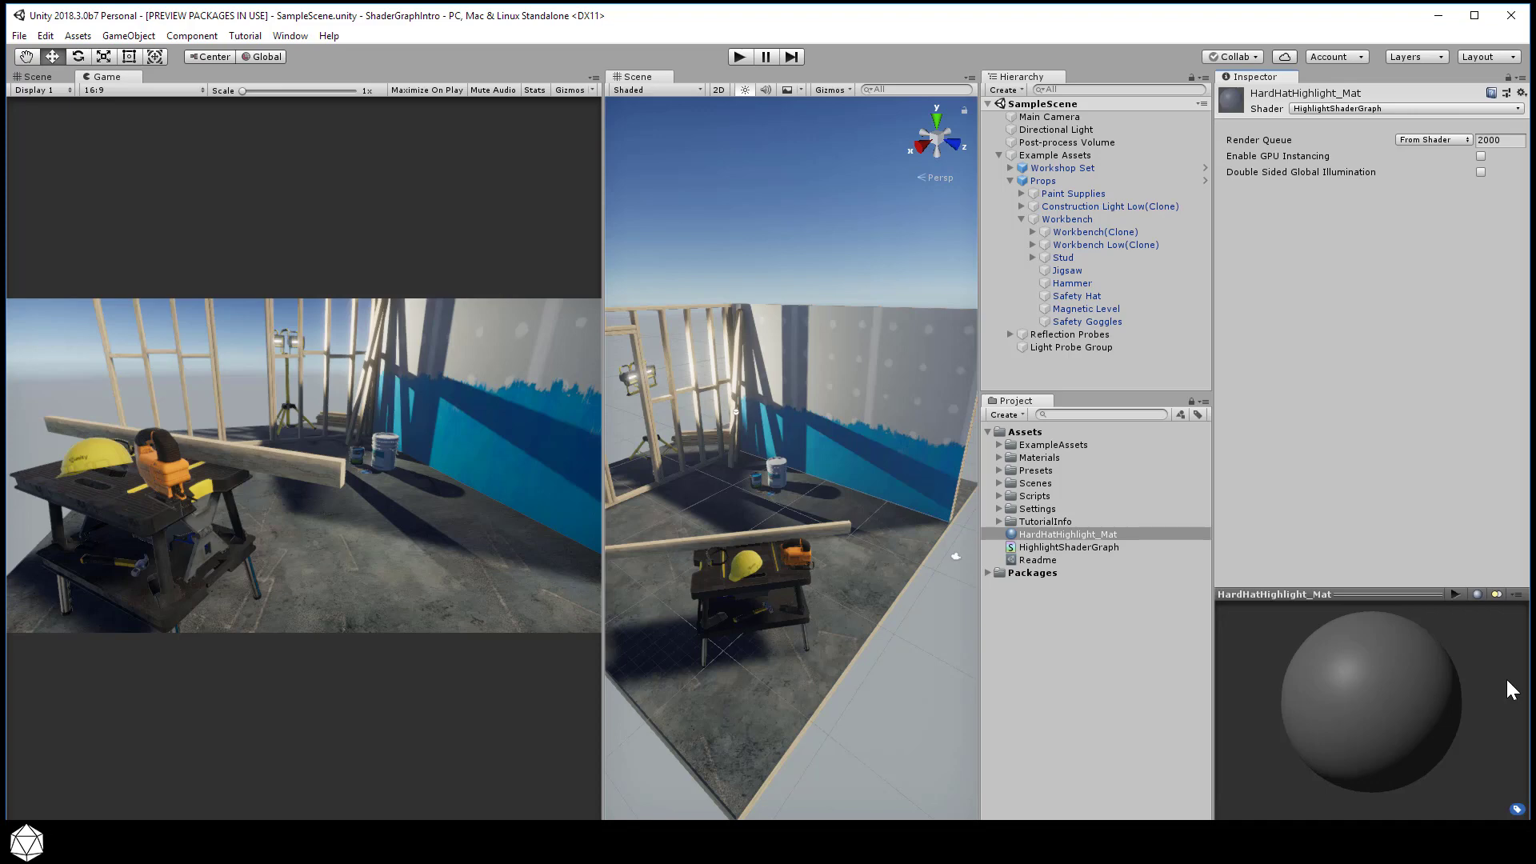
{"action": "left_click_drag", "start_coordinate": [1409, 593], "coordinate": [1437, 538]}
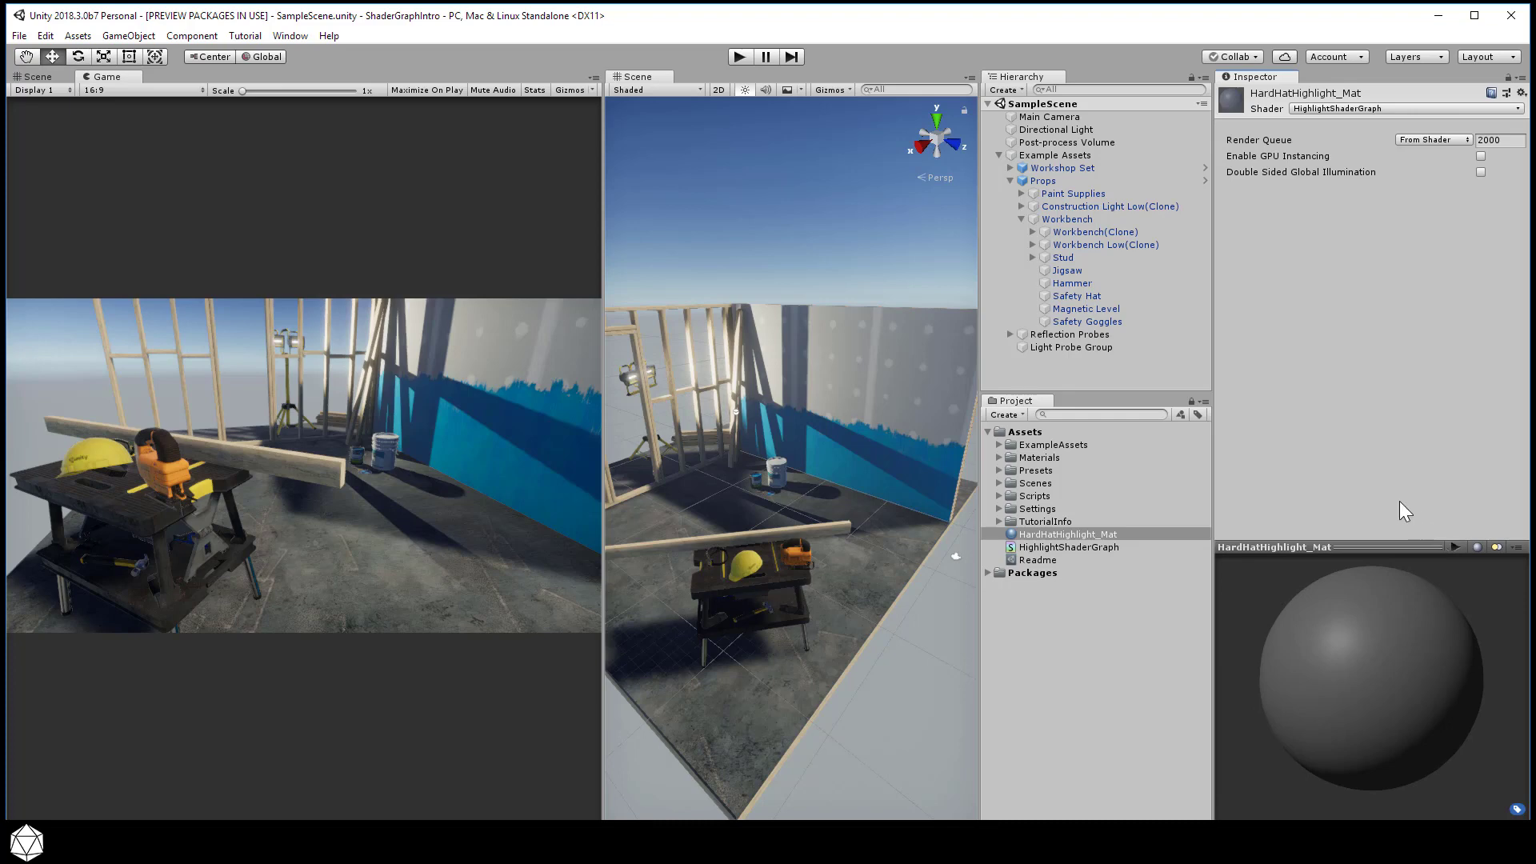
Create a Standard Surface Shader named NewSurfaceShader in Assets and open it in Visual Studio.
{"action": "left_click", "coordinate": [1038, 430]}
{"action": "right_click", "coordinate": [1037, 430]}
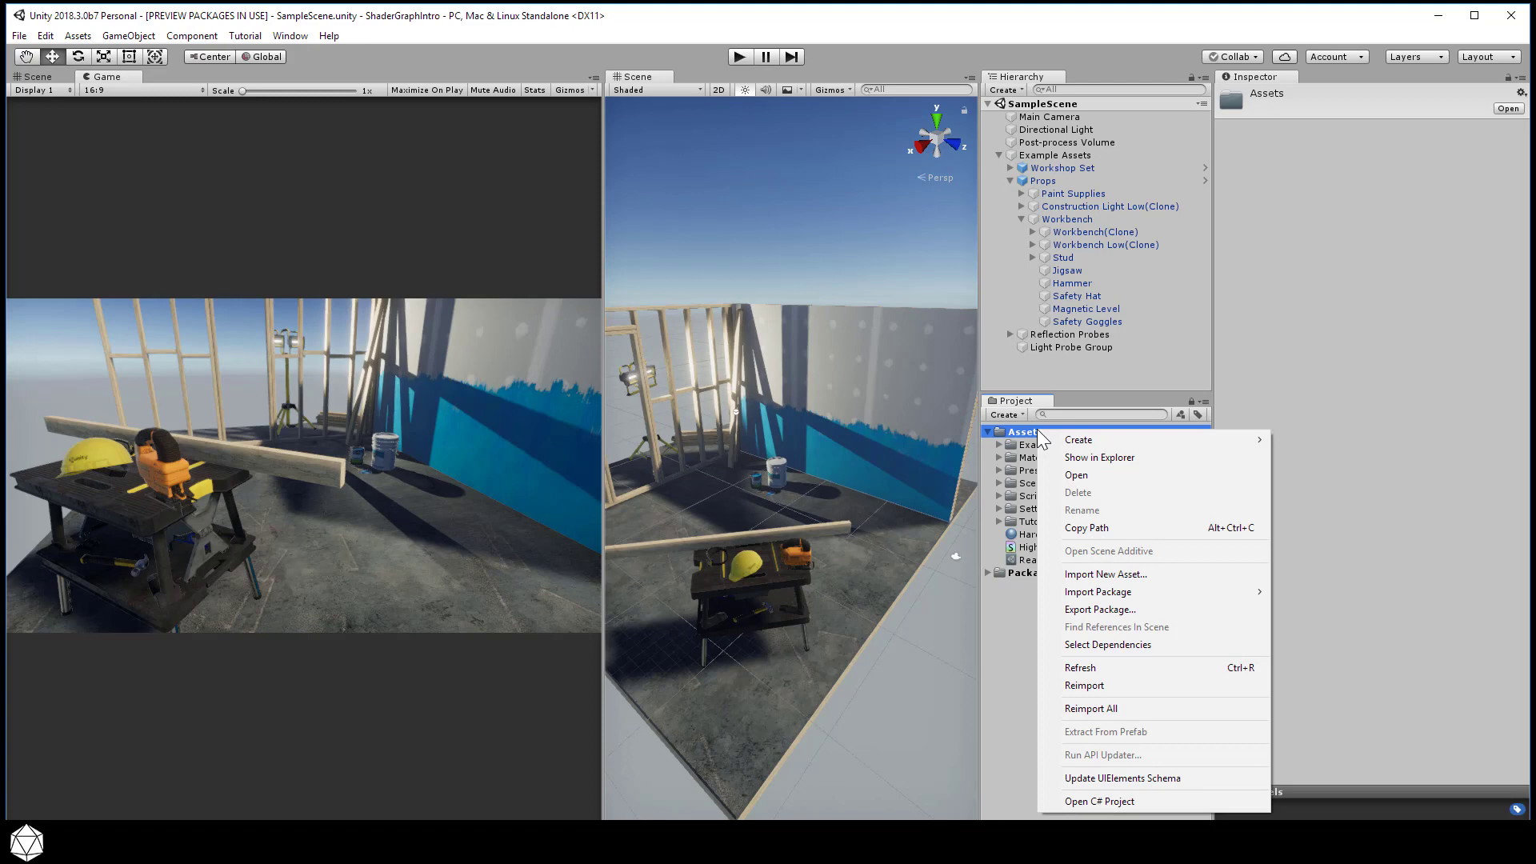
{"action": "left_click", "coordinate": [1020, 426]}
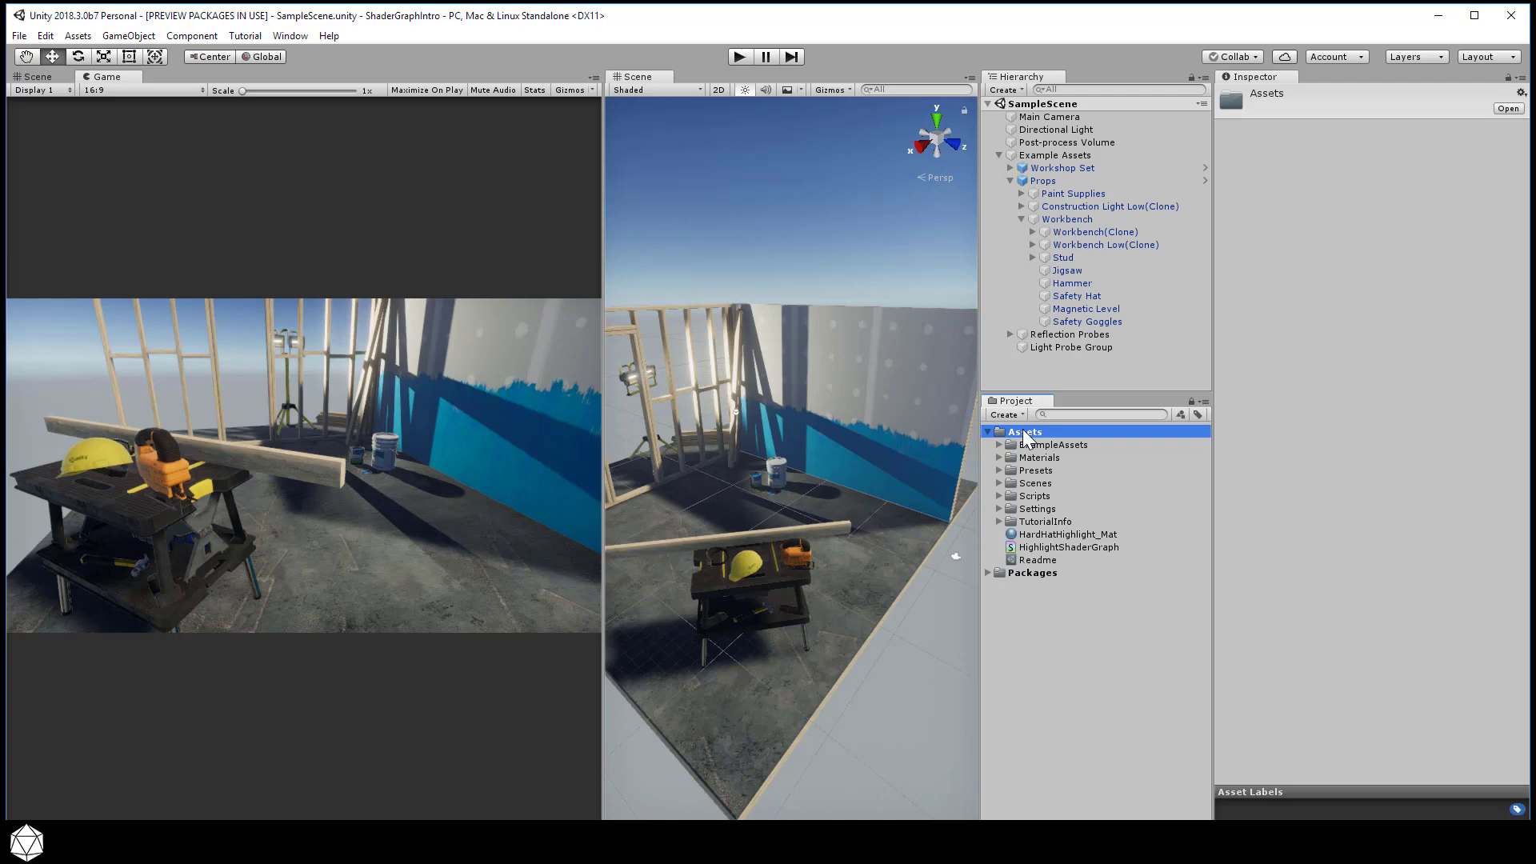
{"action": "right_click", "coordinate": [1023, 429]}
{"action": "mouse_move", "coordinate": [1108, 433]}
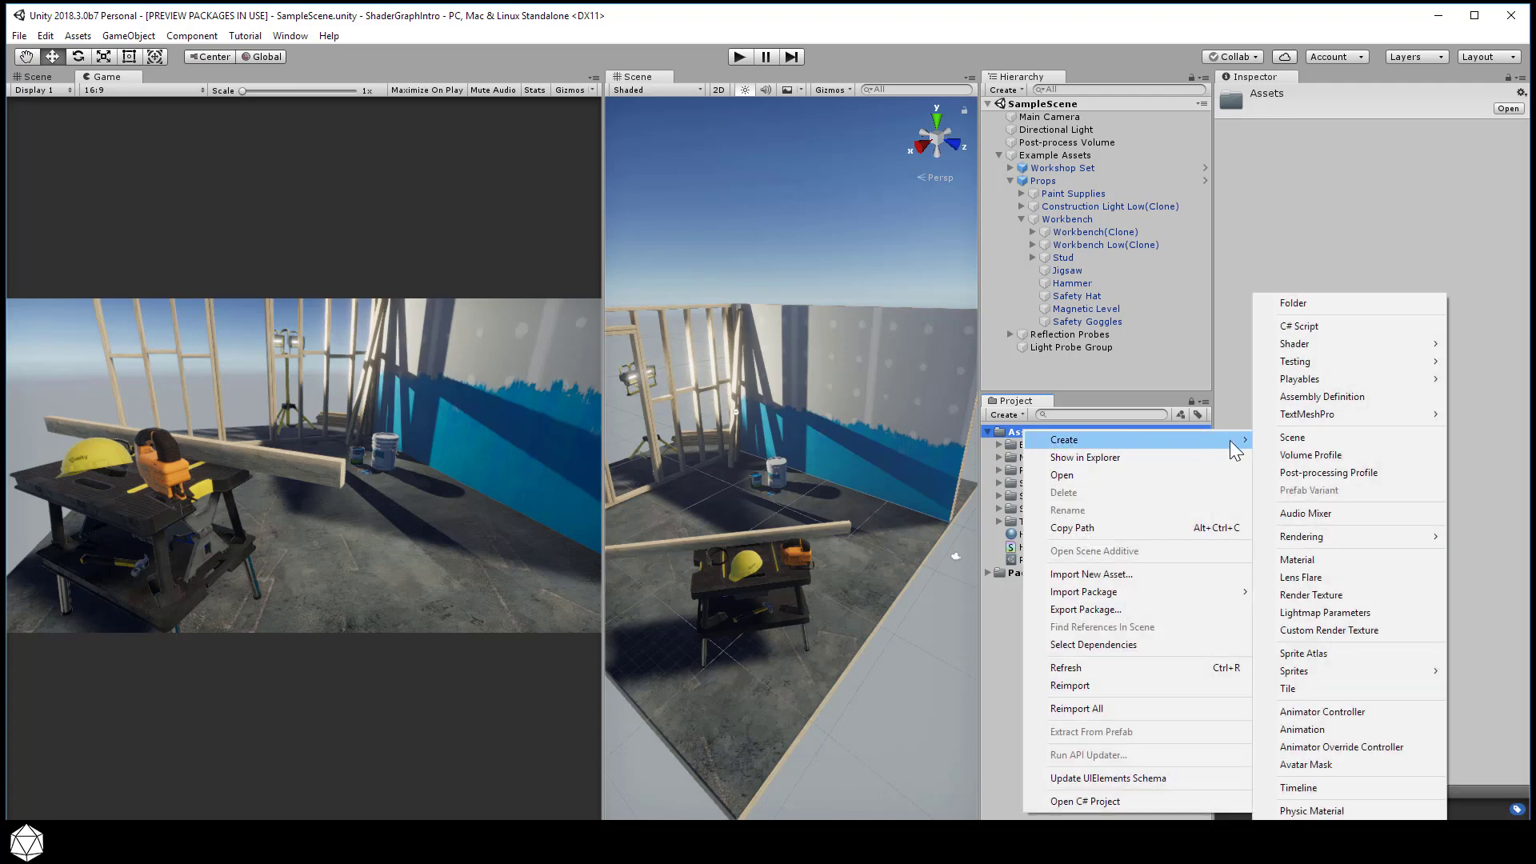
{"action": "mouse_move", "coordinate": [1307, 344]}
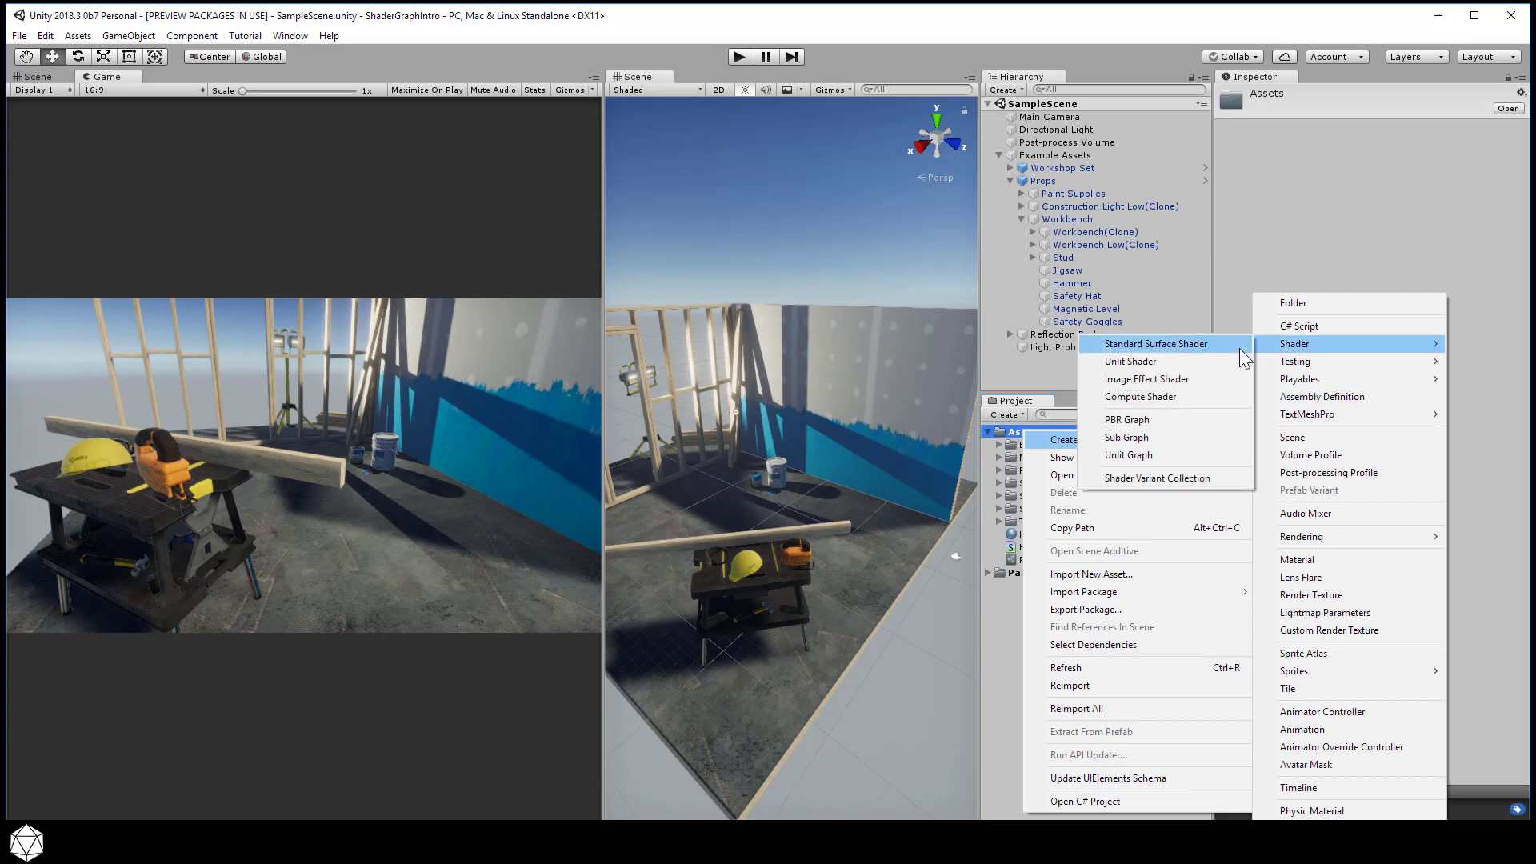
{"action": "left_click", "coordinate": [1198, 345]}
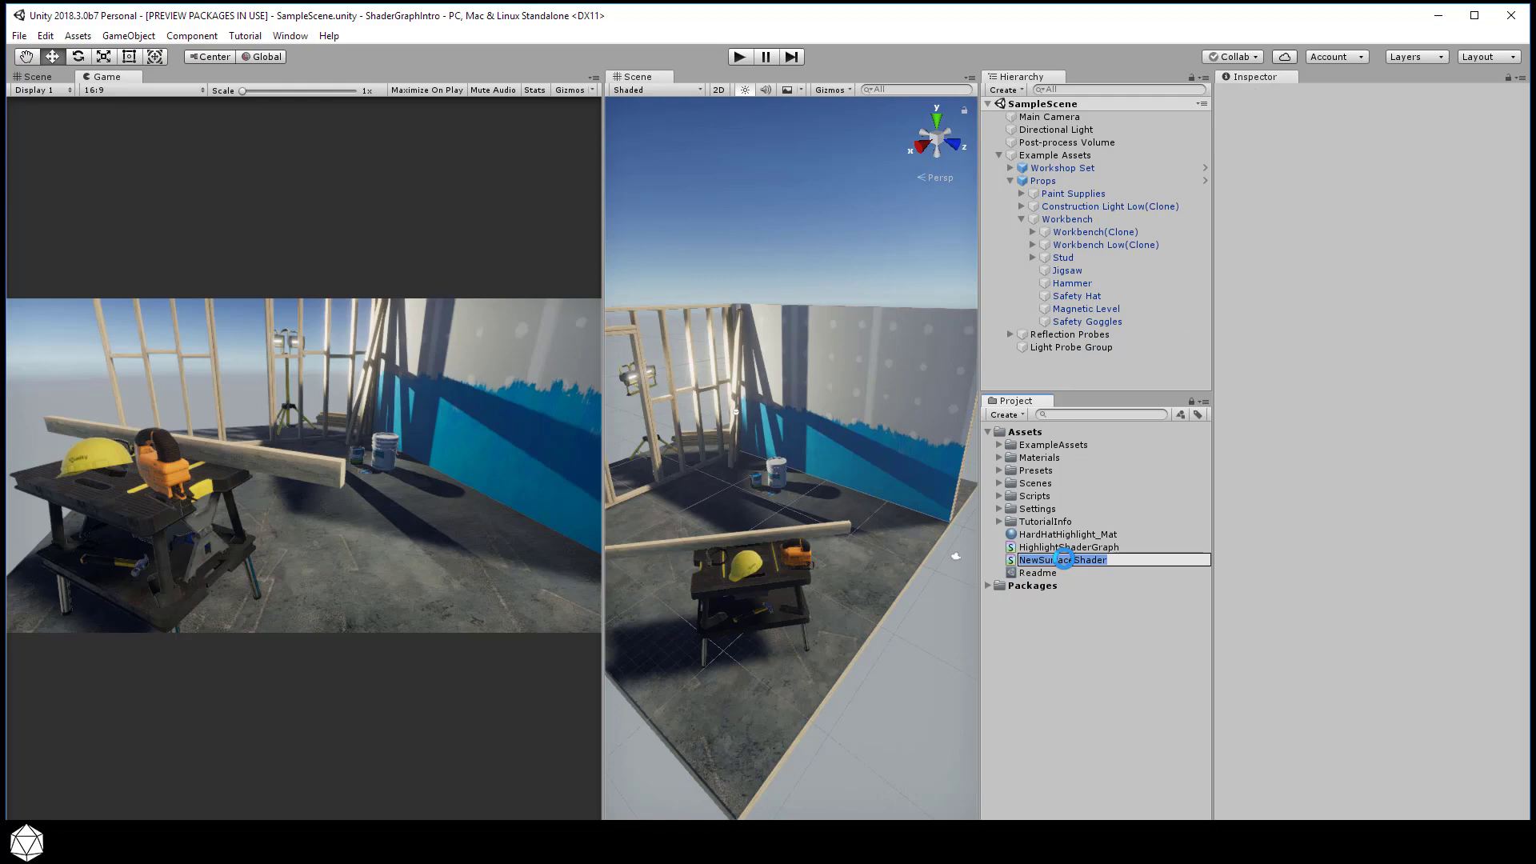
{"action": "double_click", "coordinate": [1064, 558]}
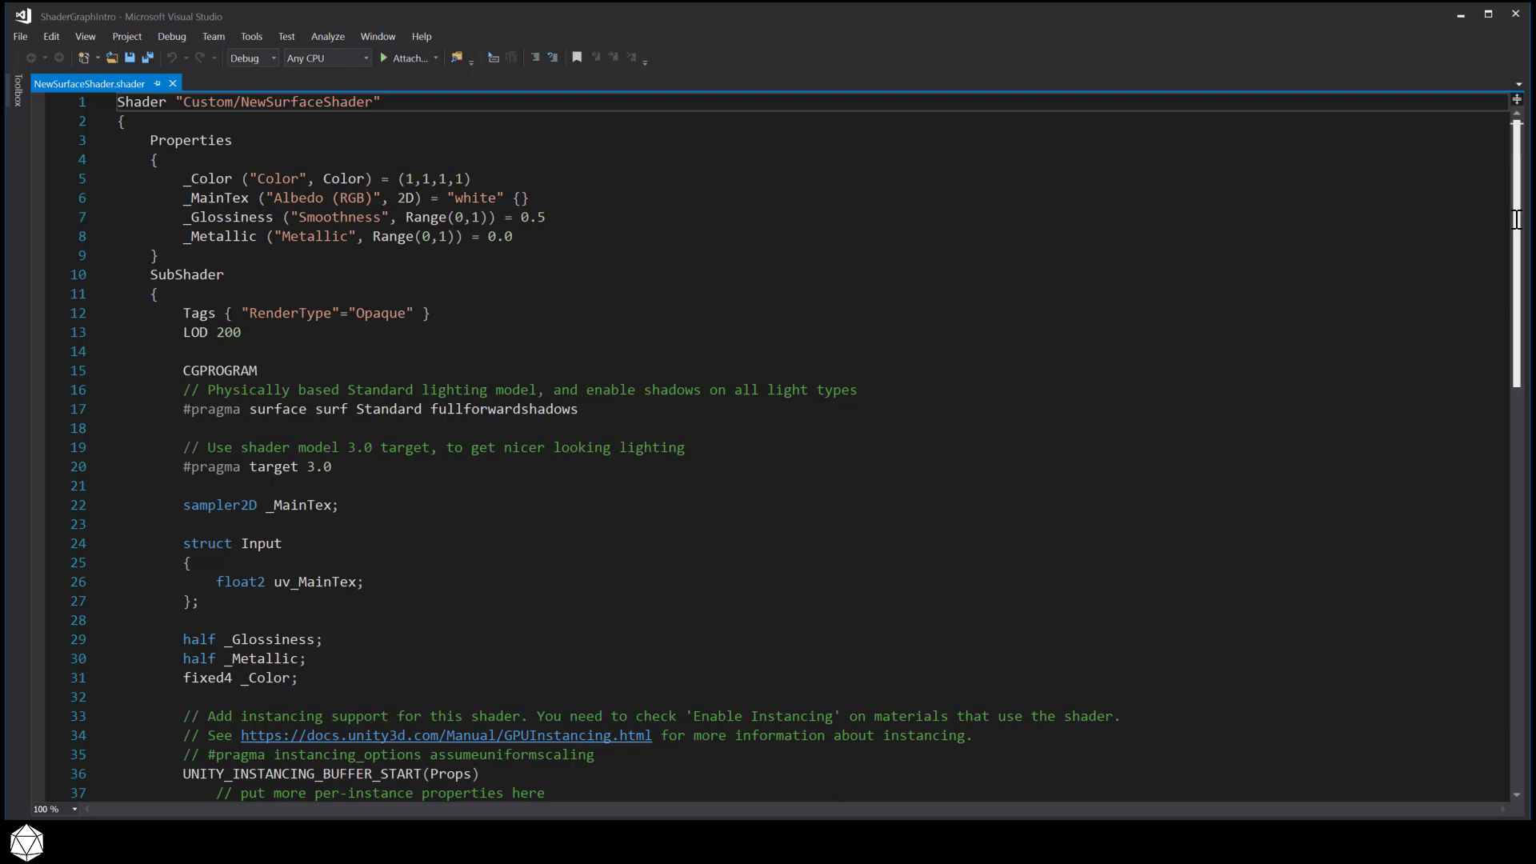
{"action": "left_click_drag", "start_coordinate": [1518, 232], "coordinate": [1523, 327]}
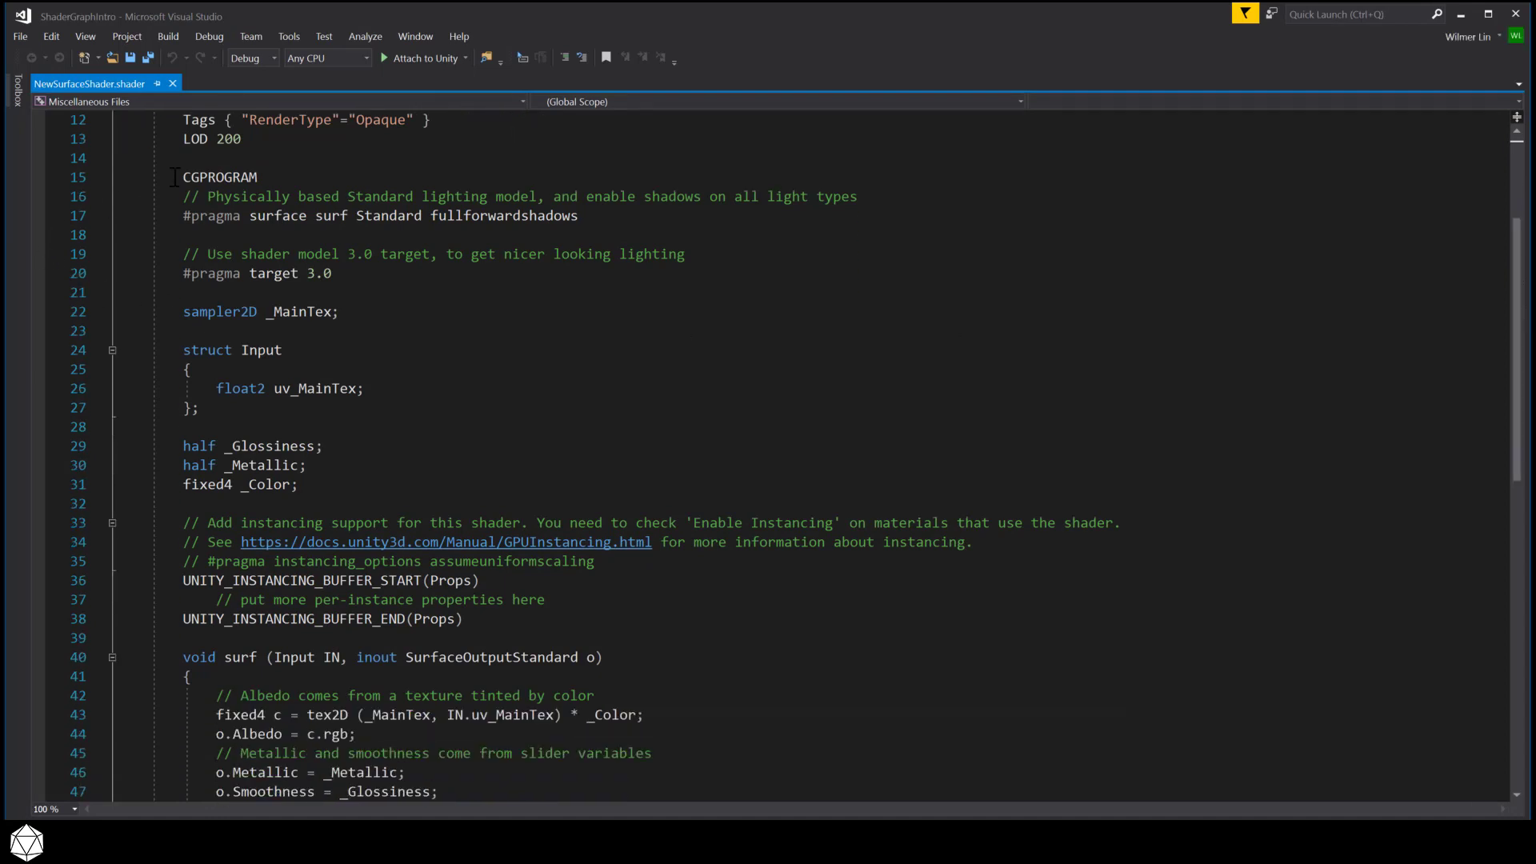
{"action": "left_click_drag", "start_coordinate": [181, 177], "coordinate": [612, 697]}
{"action": "left_click", "coordinate": [283, 167]}
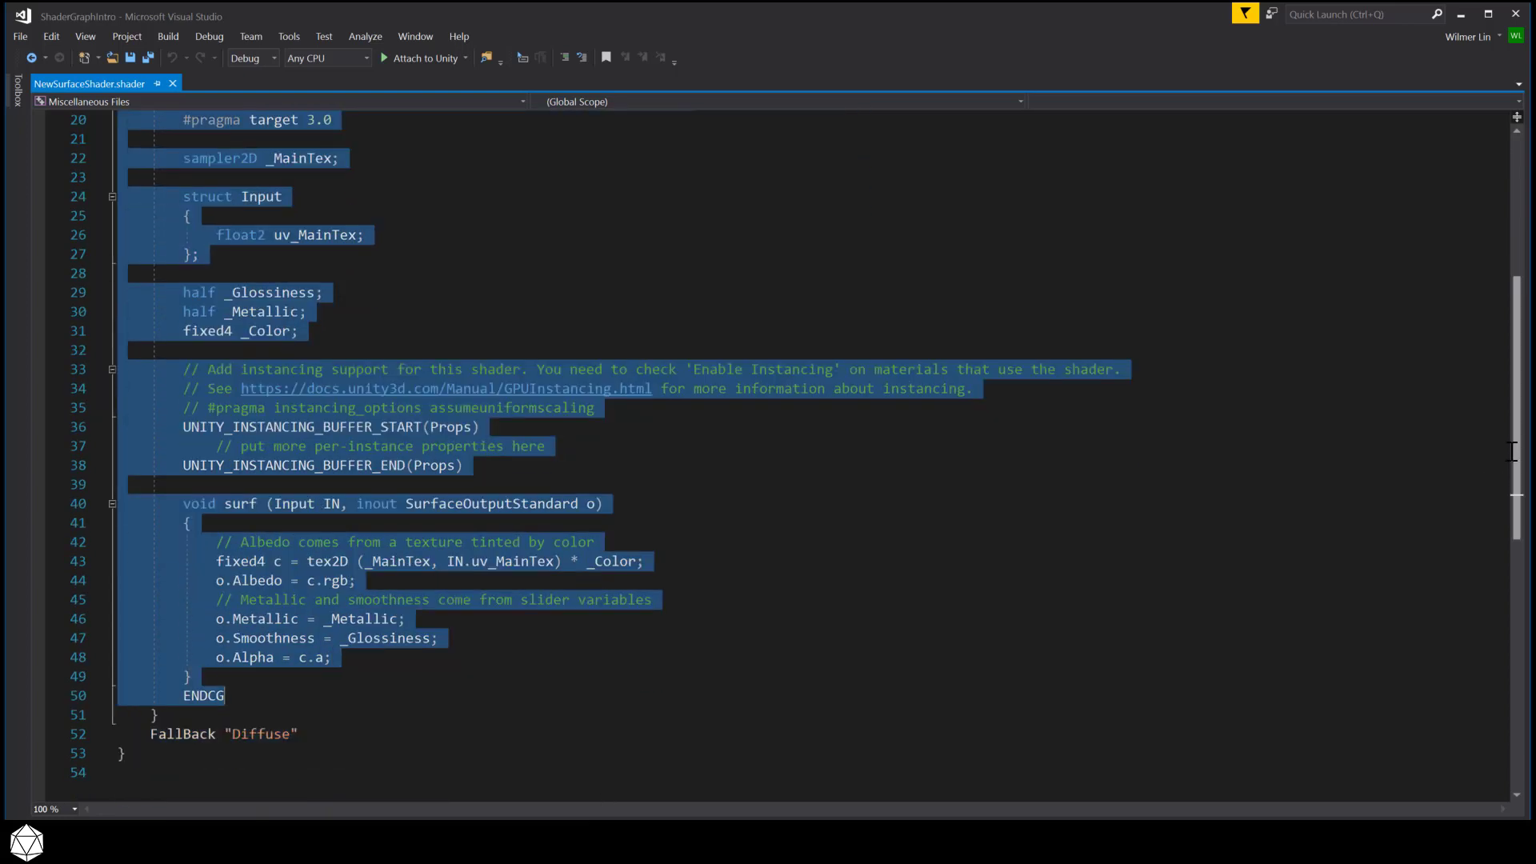
{"action": "left_click_drag", "start_coordinate": [1522, 449], "coordinate": [1525, 414]}
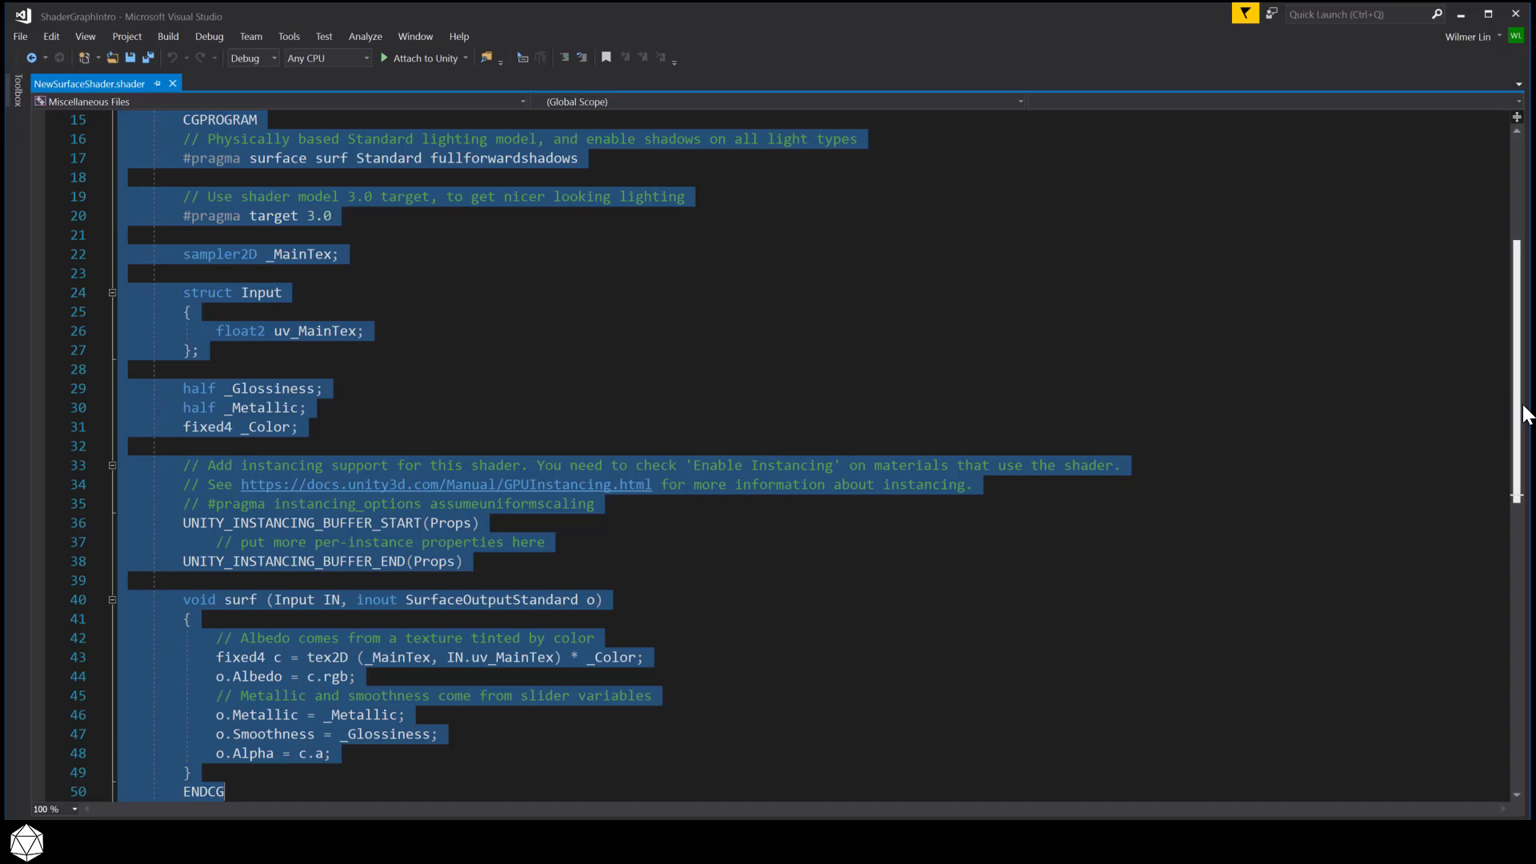
{"action": "left_click_drag", "start_coordinate": [1525, 414], "coordinate": [1525, 310]}
{"action": "left_click", "coordinate": [304, 361]}
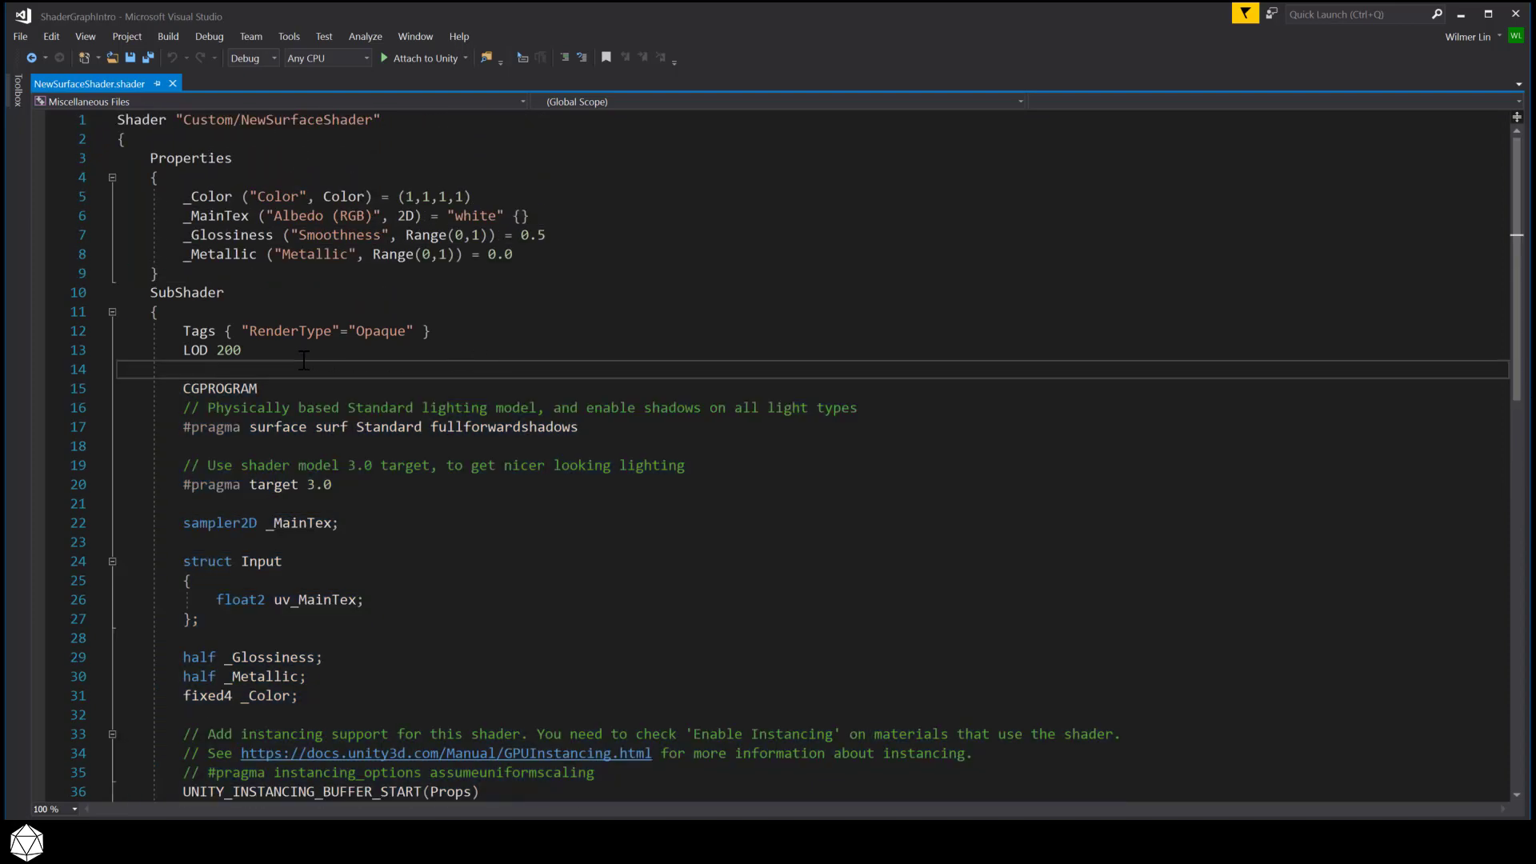
{"action": "left_click_drag", "start_coordinate": [304, 358], "coordinate": [92, 128]}
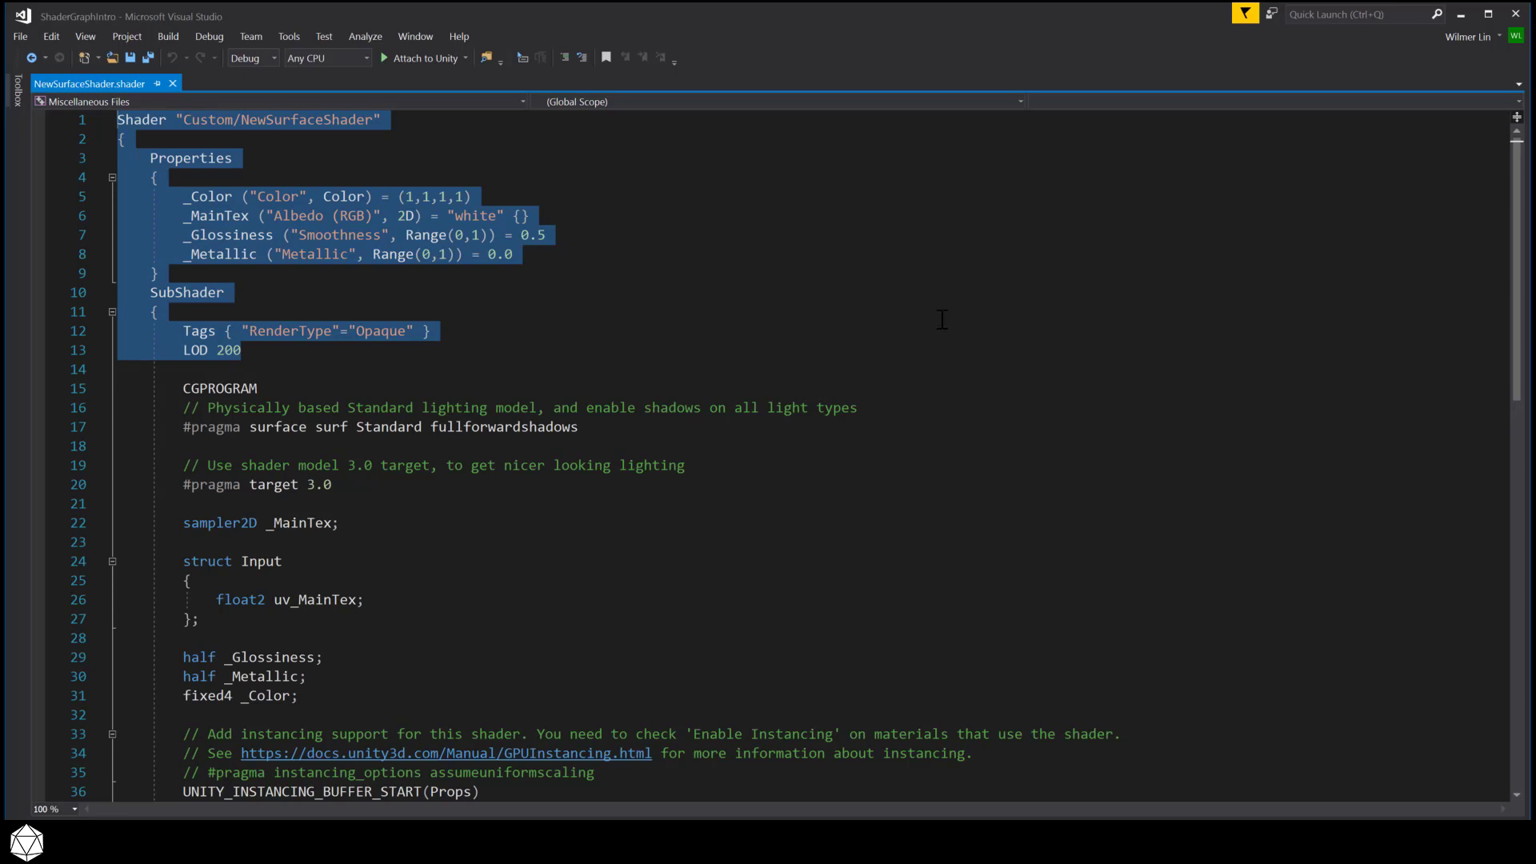
{"action": "left_click", "coordinate": [896, 364]}
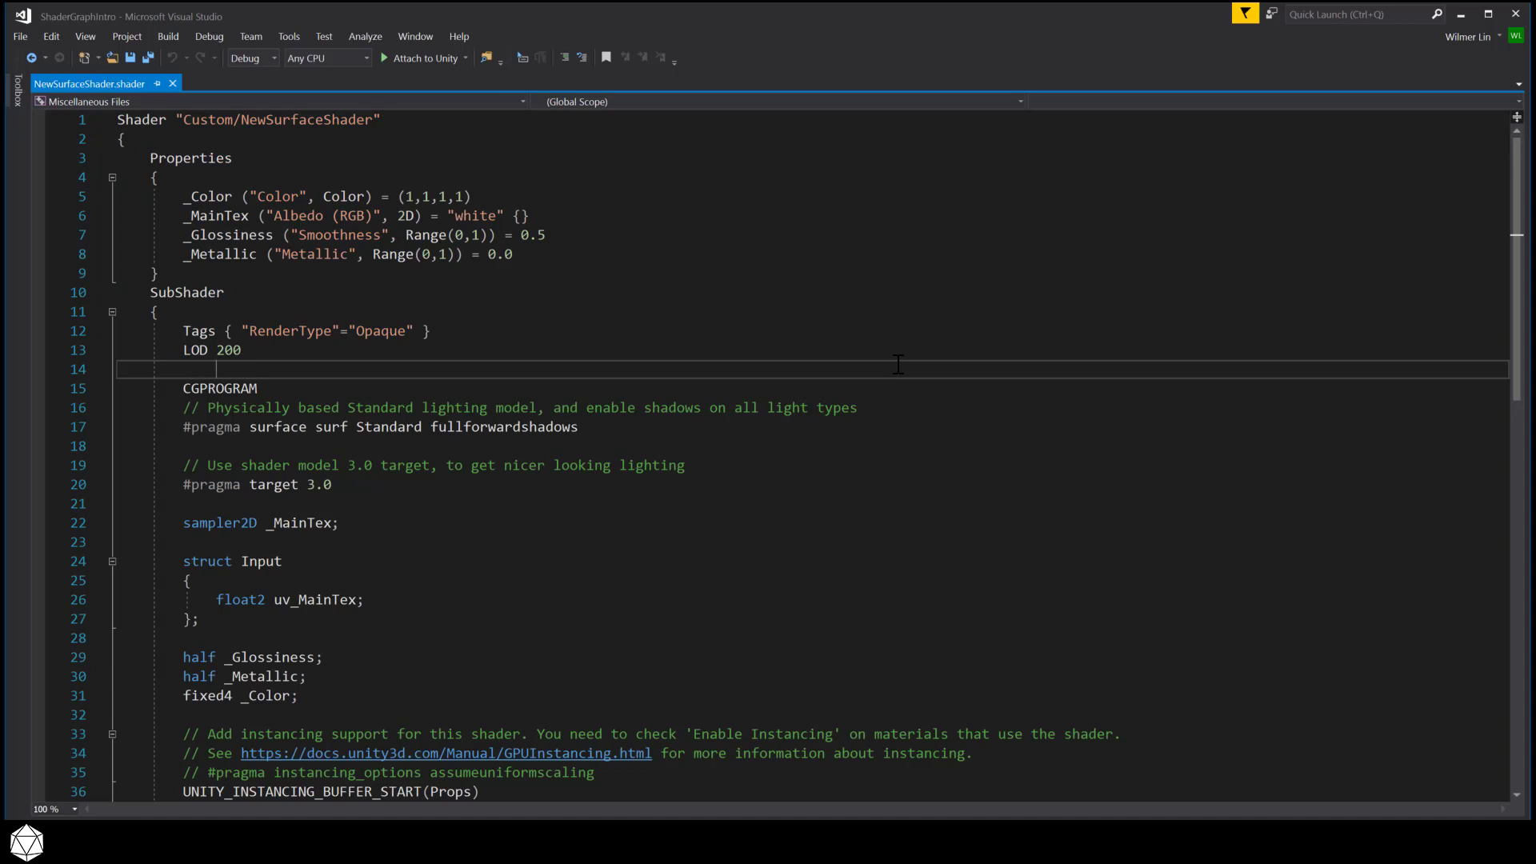
{"action": "key", "text": "Down"}
{"action": "key", "text": "Down"}
{"action": "key", "text": "Down"}
{"action": "key", "text": "Down"}
{"action": "key", "text": "Down"}
{"action": "key", "text": "Down"}
{"action": "key", "text": "Down"}
{"action": "key", "text": "Down"}
{"action": "key", "text": "Down"}
{"action": "key", "text": "Down"}
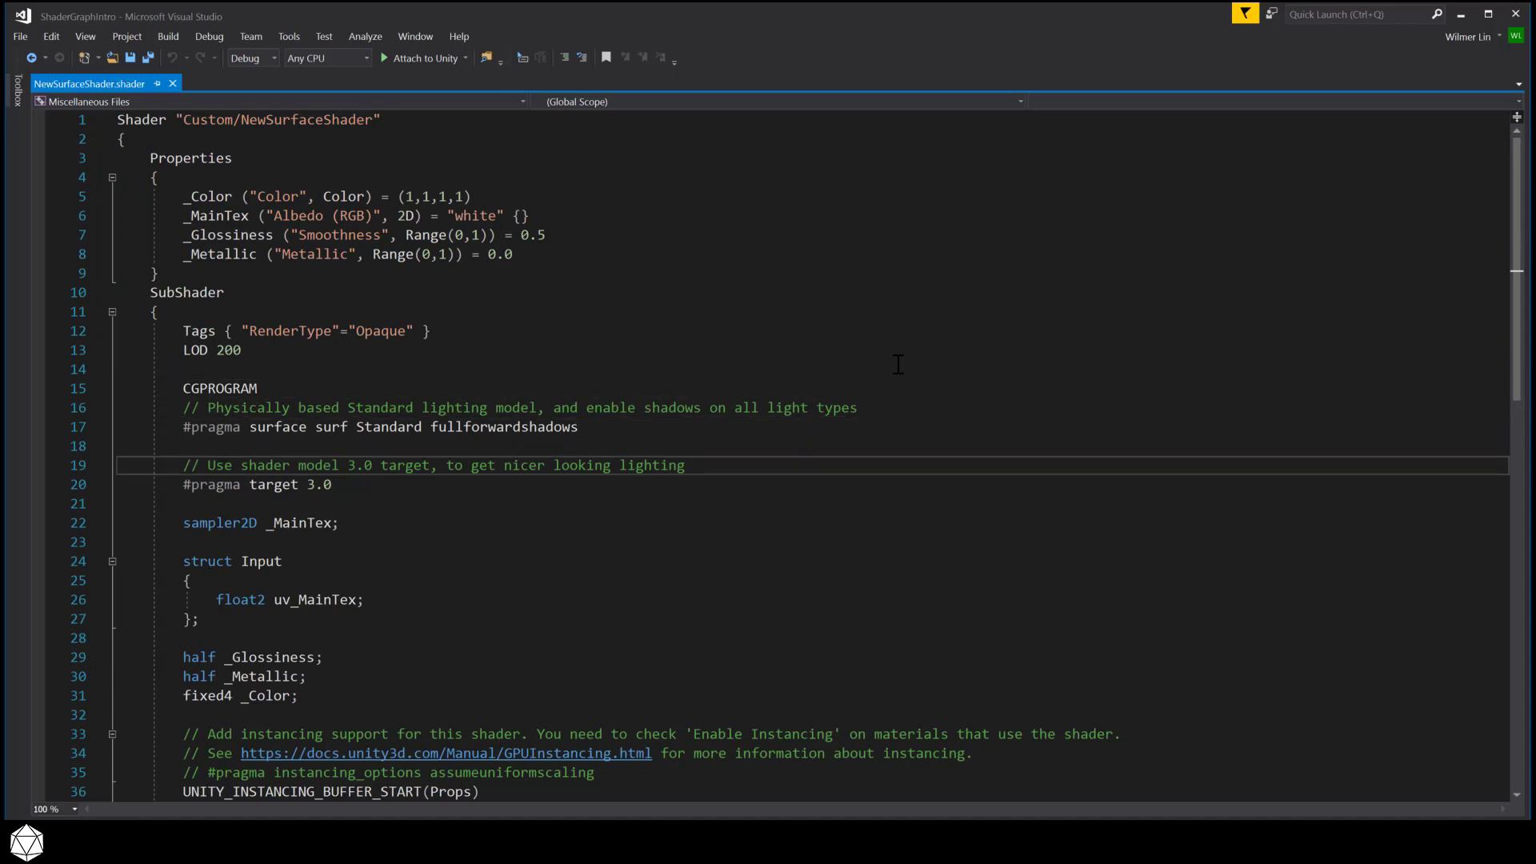
{"action": "key", "text": "Down"}
{"action": "key", "text": "Down"}
{"action": "key", "text": "Down"}
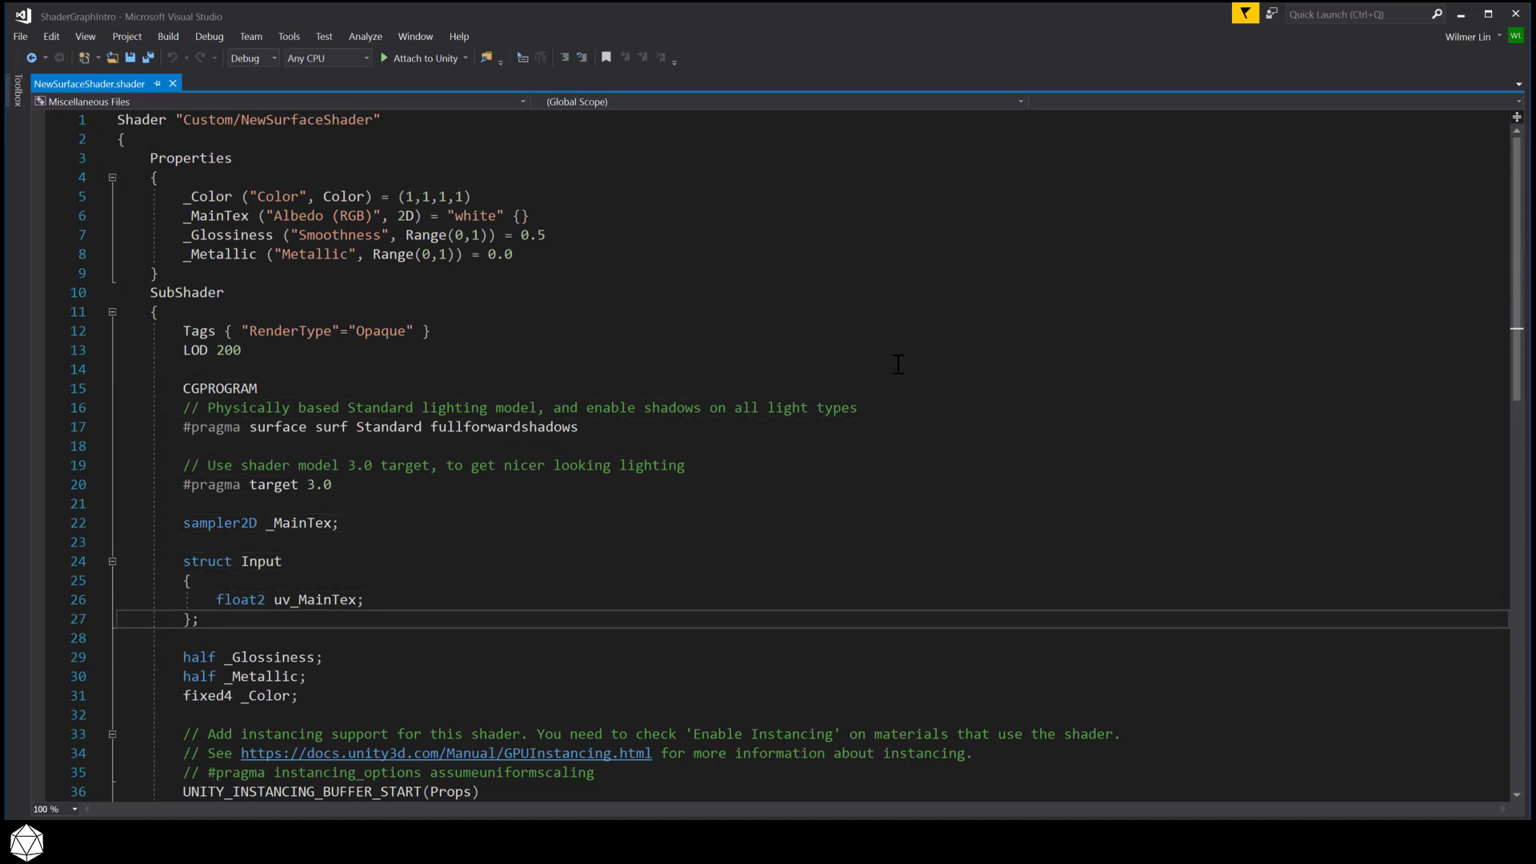
{"action": "key", "text": "Down"}
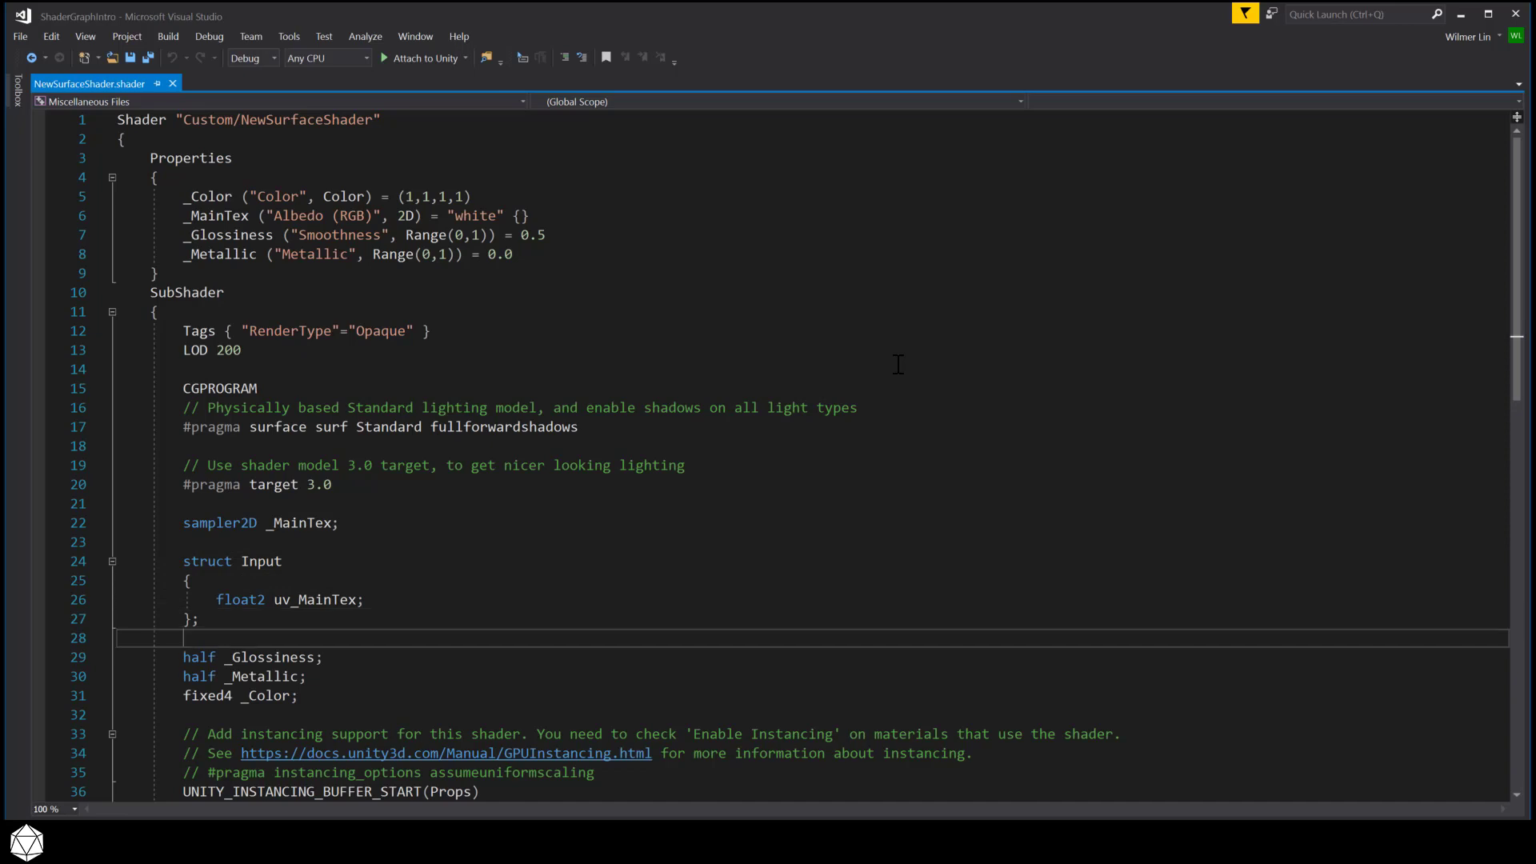
{"action": "key", "text": "Down"}
{"action": "key", "text": "Down"}
{"action": "key", "text": "Down"}
{"action": "key", "text": "Down"}
{"action": "key", "text": "Down"}
{"action": "key", "text": "Down"}
{"action": "key", "text": "Down"}
{"action": "key", "text": "Down"}
{"action": "key", "text": "Down"}
{"action": "key", "text": "Down"}
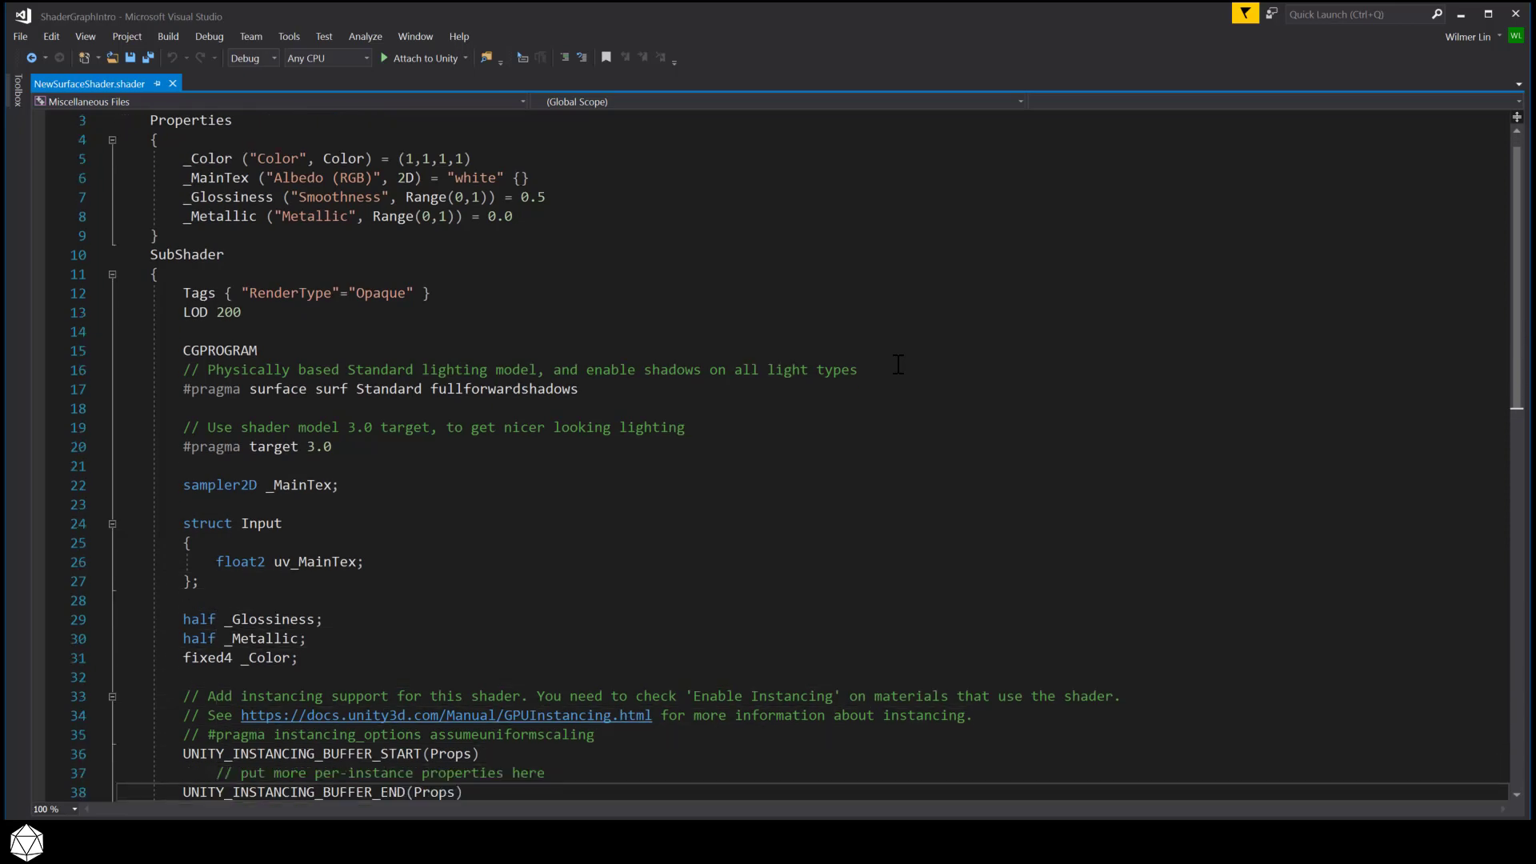
{"action": "key", "text": "Down"}
{"action": "key", "text": "Down"}
{"action": "key", "text": "Down"}
{"action": "key", "text": "Down"}
{"action": "key", "text": "Down"}
{"action": "key", "text": "Down"}
{"action": "key", "text": "Down"}
{"action": "key", "text": "Down"}
{"action": "key", "text": "Down"}
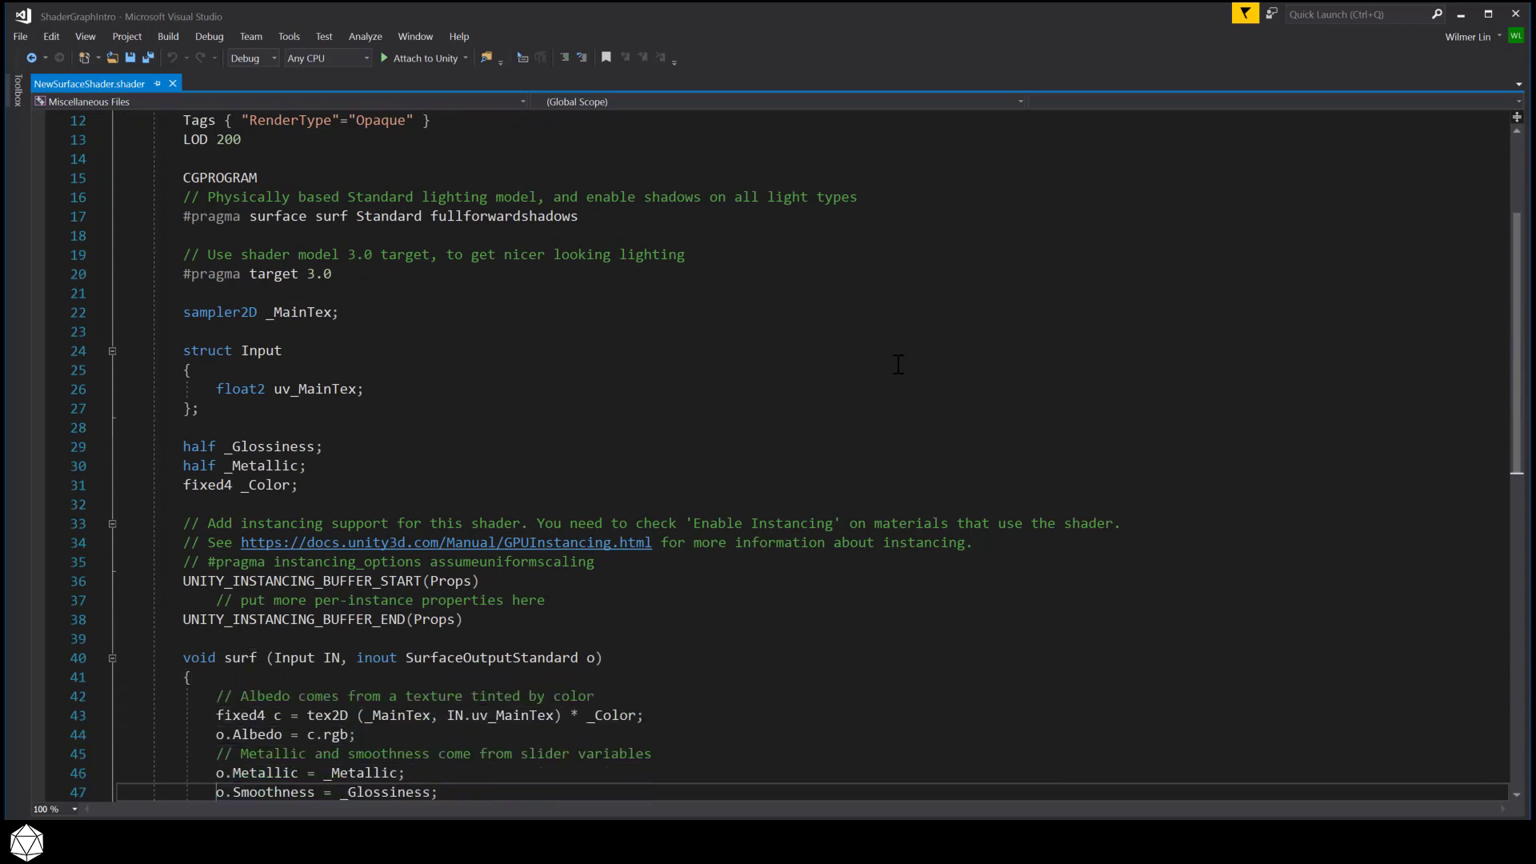
{"action": "key", "text": "Down"}
{"action": "key", "text": "Down"}
{"action": "key", "text": "Down"}
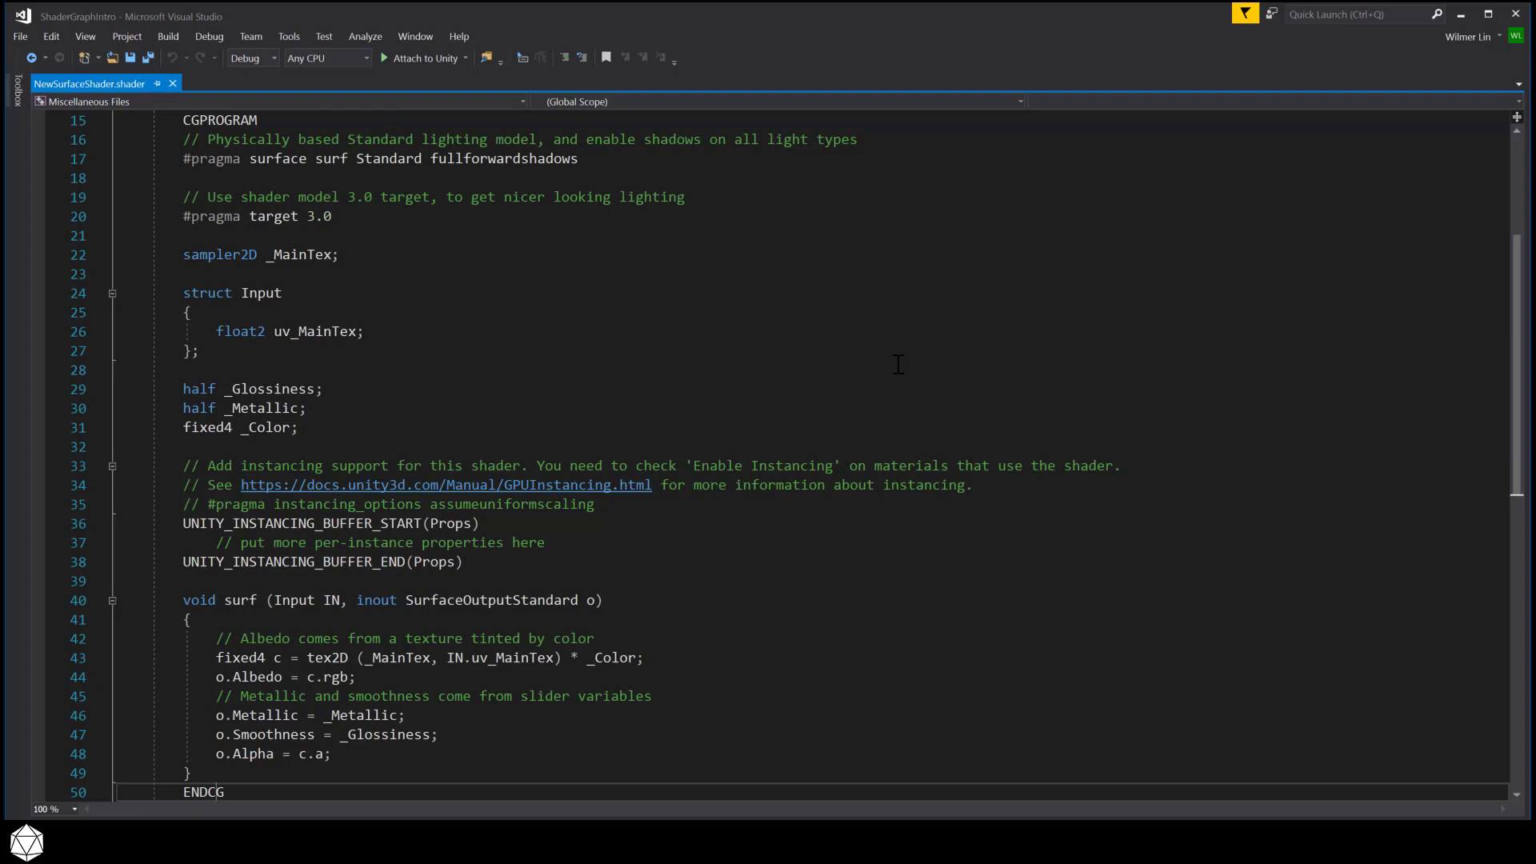
{"action": "key", "text": "Down"}
{"action": "key", "text": "Down"}
{"action": "key", "text": "Down"}
{"action": "key", "text": "Down"}
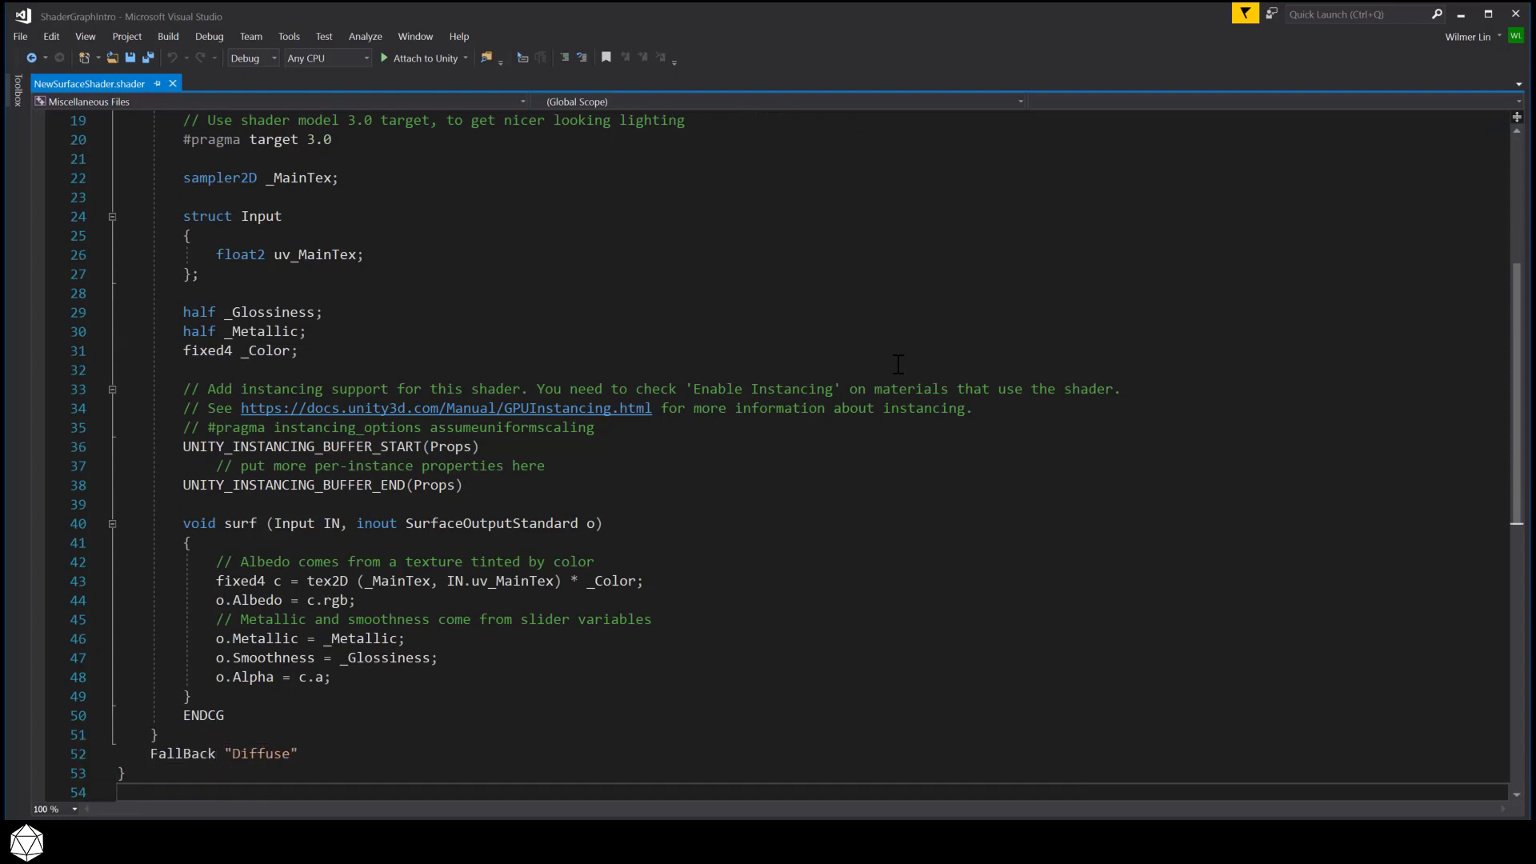
{"action": "key", "text": "Up"}
{"action": "key", "text": "Up"}
{"action": "key", "text": "Up"}
{"action": "key", "text": "Up"}
{"action": "key", "text": "Up"}
{"action": "key", "text": "Up"}
{"action": "key", "text": "Up"}
{"action": "key", "text": "Up"}
{"action": "key", "text": "Up"}
{"action": "key", "text": "Up"}
{"action": "key", "text": "Up"}
{"action": "key", "text": "Up"}
{"action": "key", "text": "Up"}
{"action": "key", "text": "Up"}
{"action": "key", "text": "Up"}
{"action": "key", "text": "Up"}
{"action": "key", "text": "Up"}
{"action": "key", "text": "Up"}
{"action": "key", "text": "Up"}
{"action": "key", "text": "Up"}
{"action": "key", "text": "Up"}
{"action": "key", "text": "Up"}
{"action": "key", "text": "Up"}
{"action": "key", "text": "Up"}
{"action": "key", "text": "Up"}
{"action": "key", "text": "Up"}
{"action": "key", "text": "Up"}
{"action": "key", "text": "Up"}
{"action": "key", "text": "Up"}
{"action": "key", "text": "Up"}
{"action": "key", "text": "Up"}
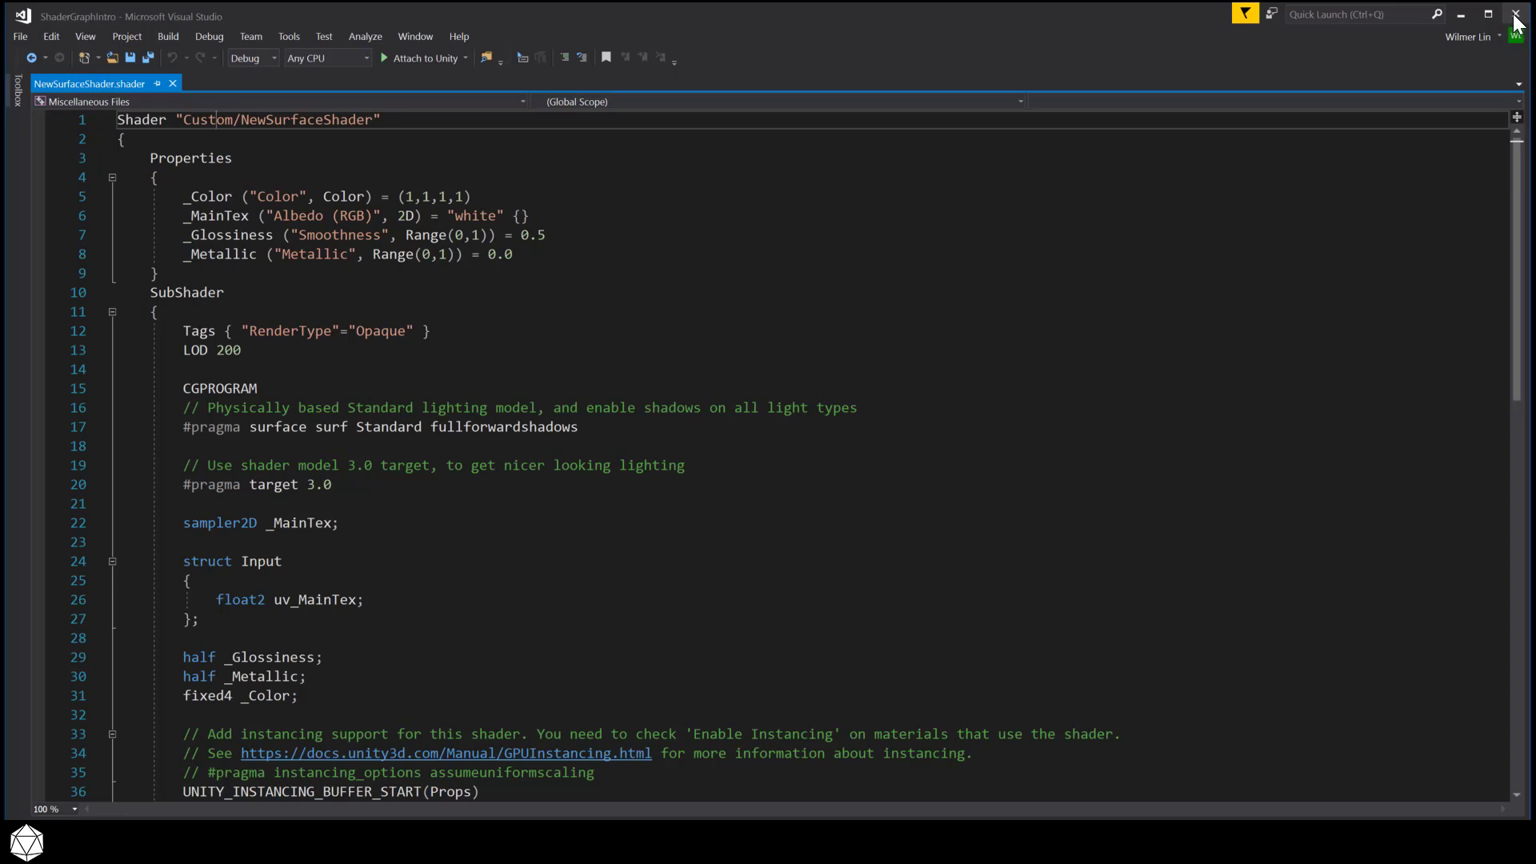
Close Visual Studio, delete the NewSurfaceShader asset, and select HighlightShaderGraph.
{"action": "left_click", "coordinate": [1514, 16]}
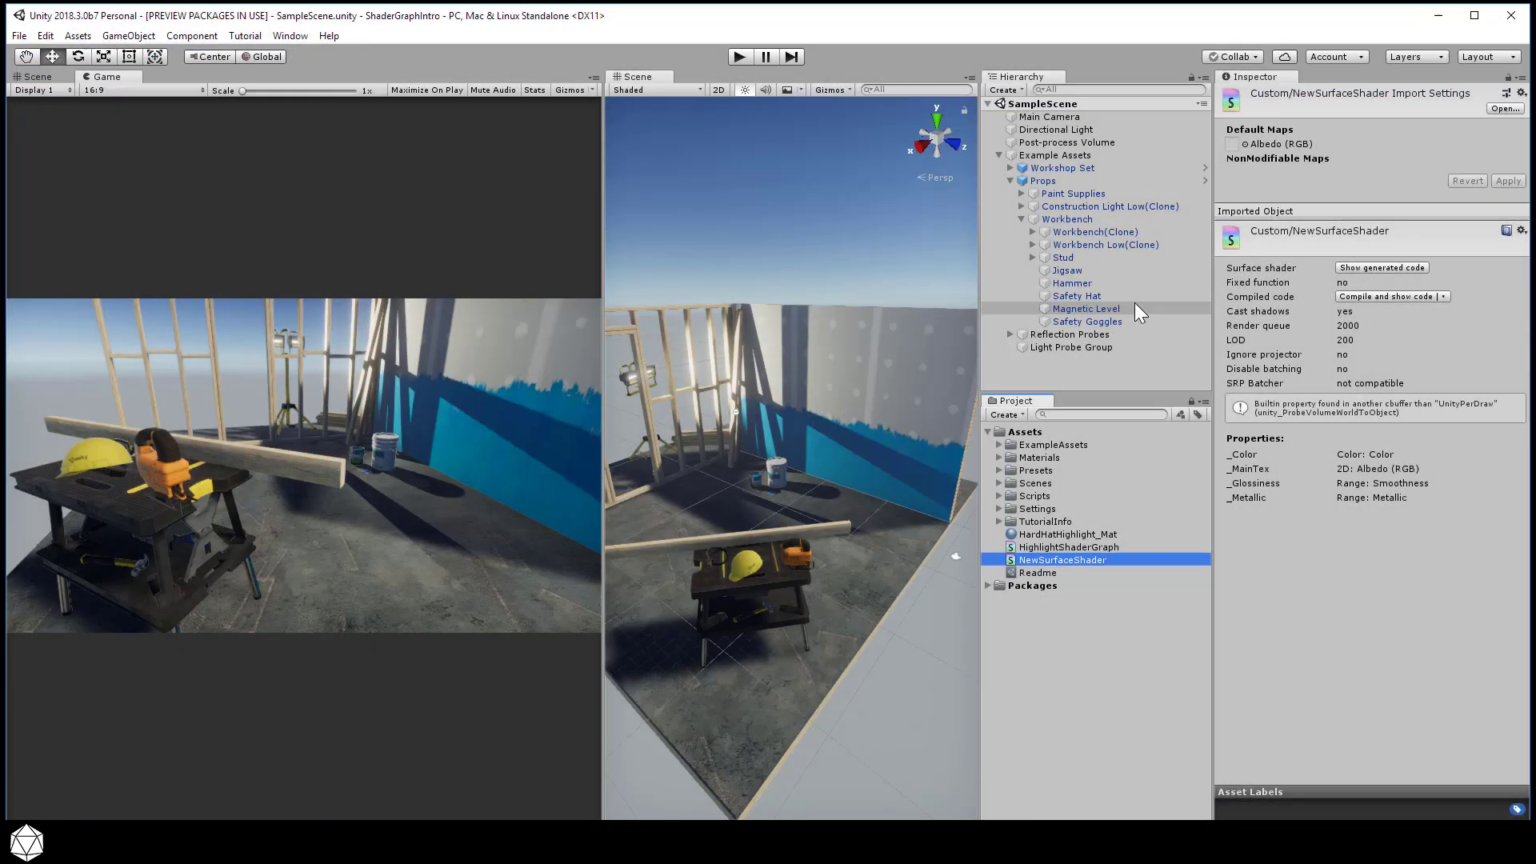
{"action": "right_click", "coordinate": [1061, 559]}
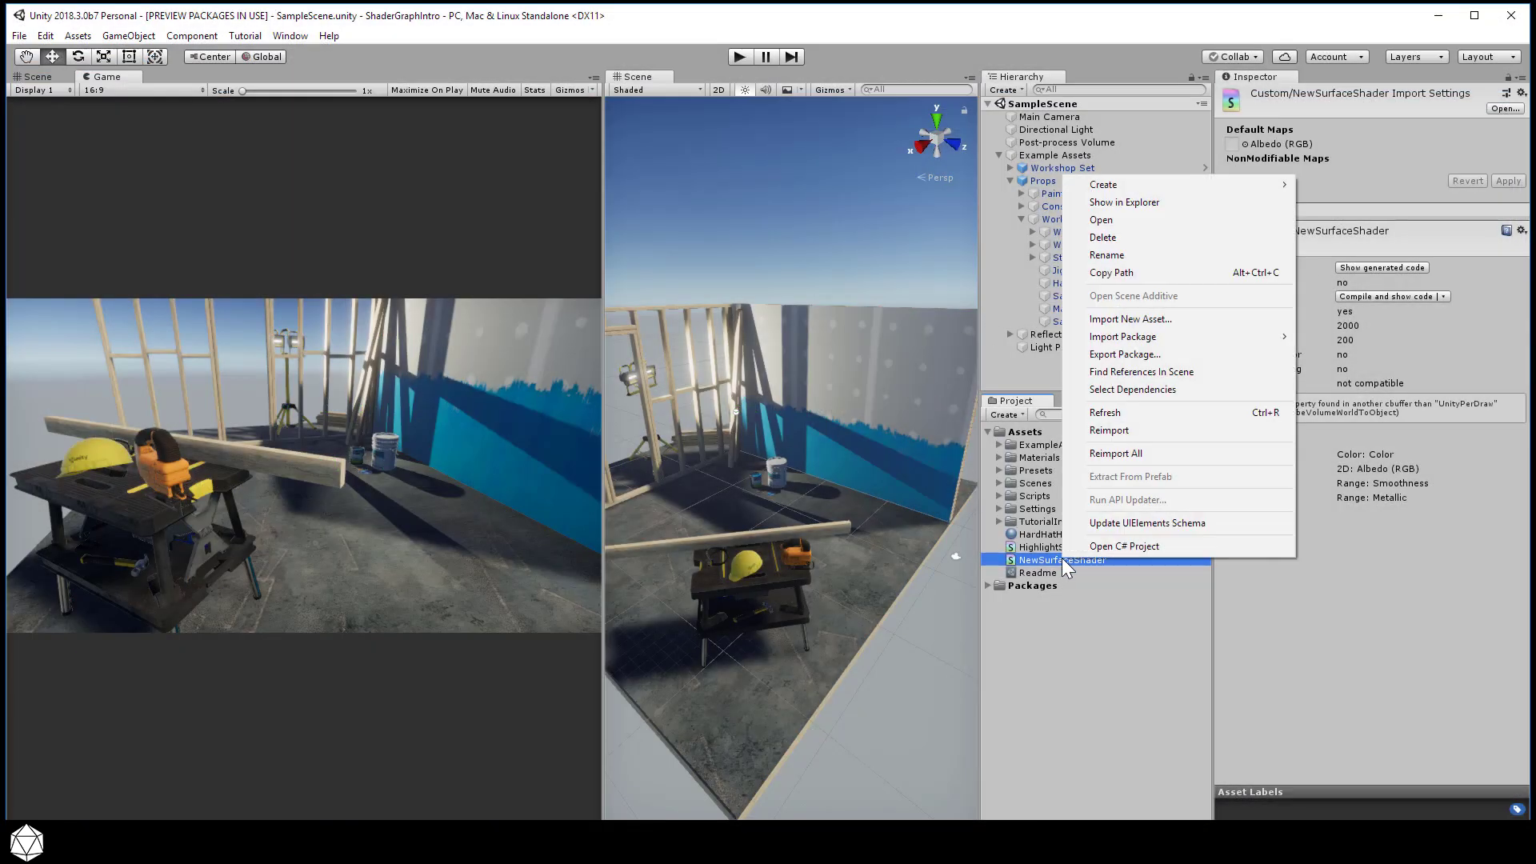
{"action": "left_click", "coordinate": [1164, 238]}
{"action": "left_click", "coordinate": [798, 470]}
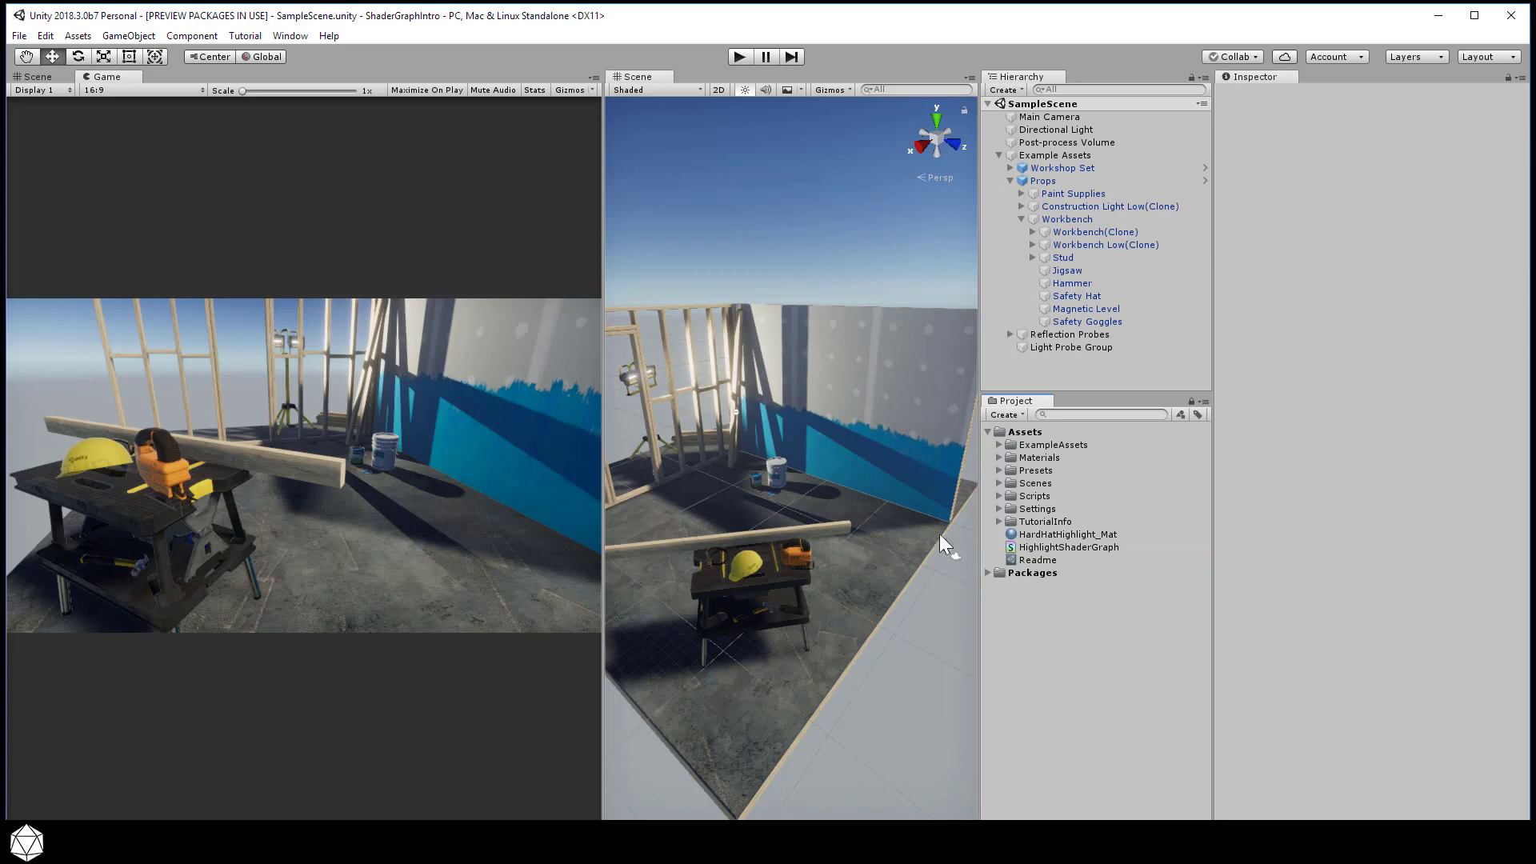
{"action": "left_click", "coordinate": [1040, 548]}
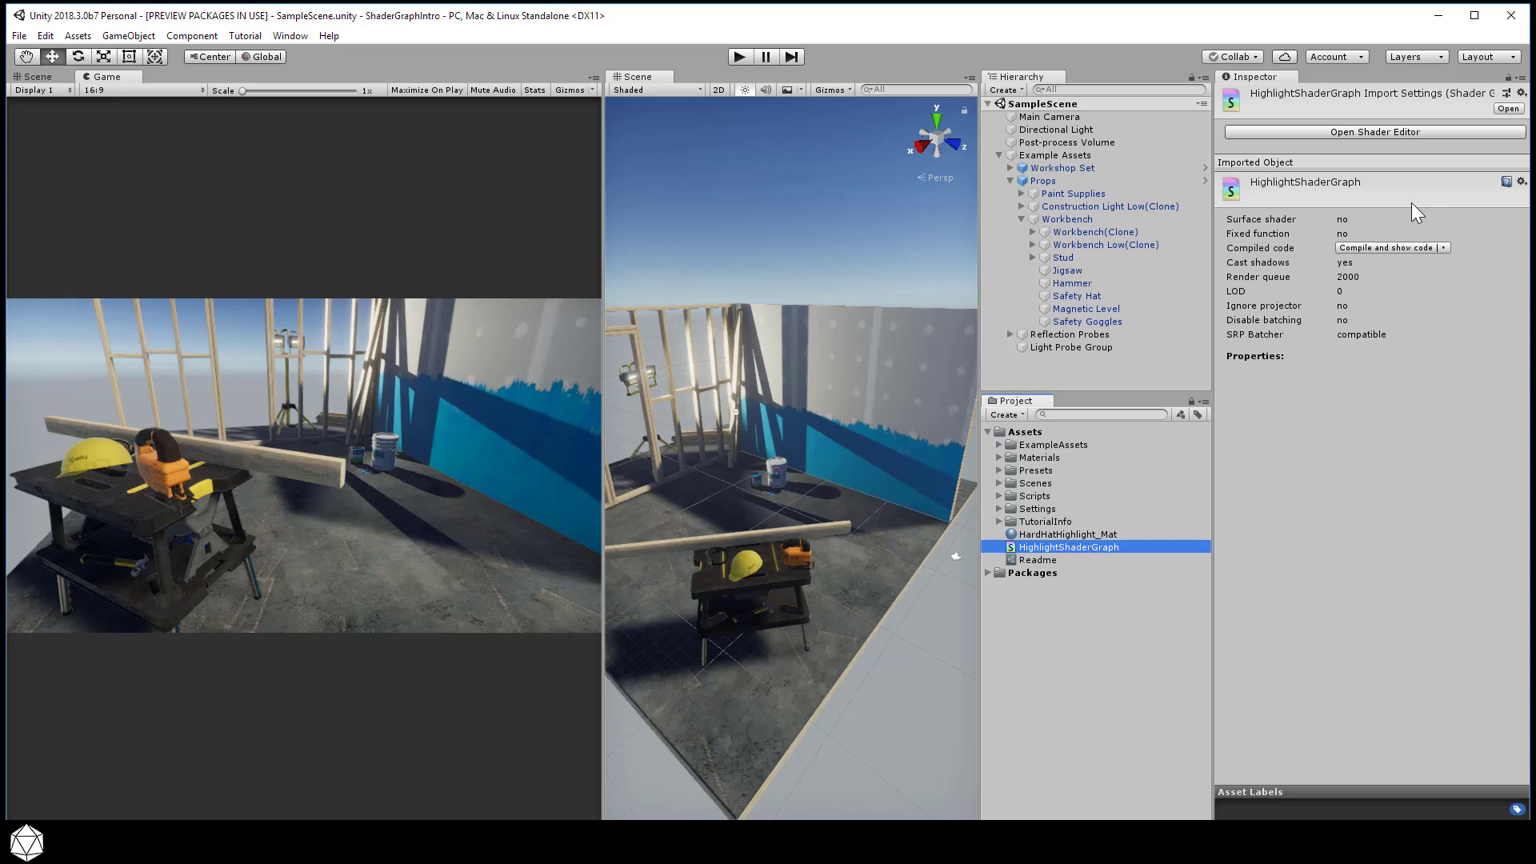
Open HighlightShaderGraph in a maximized Shader Graph window showing its PBR Master node.
{"action": "left_click", "coordinate": [1379, 131]}
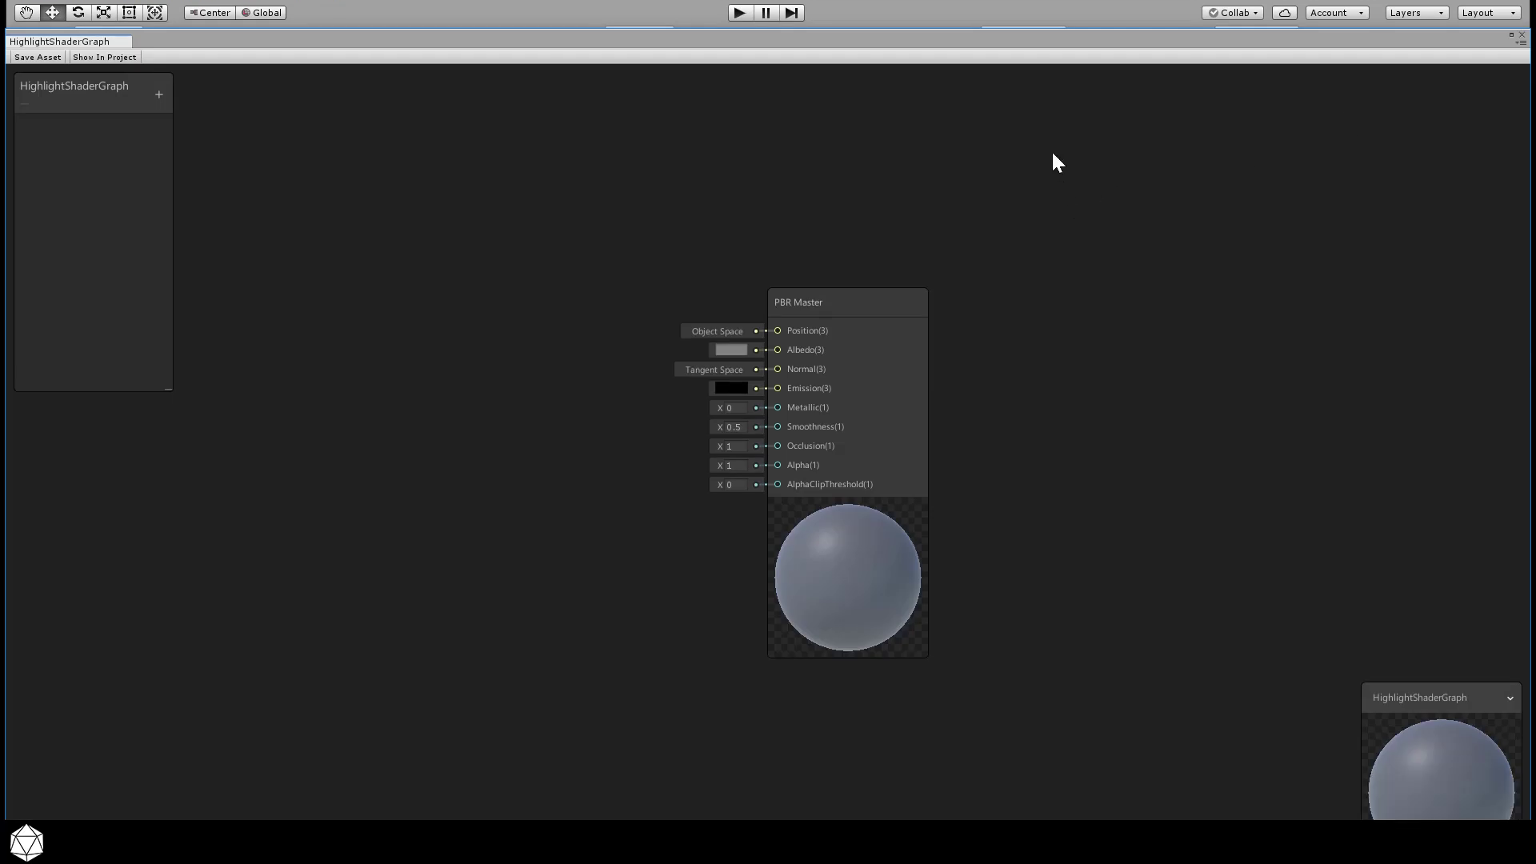
{"action": "left_click_drag", "start_coordinate": [982, 41], "coordinate": [981, 2]}
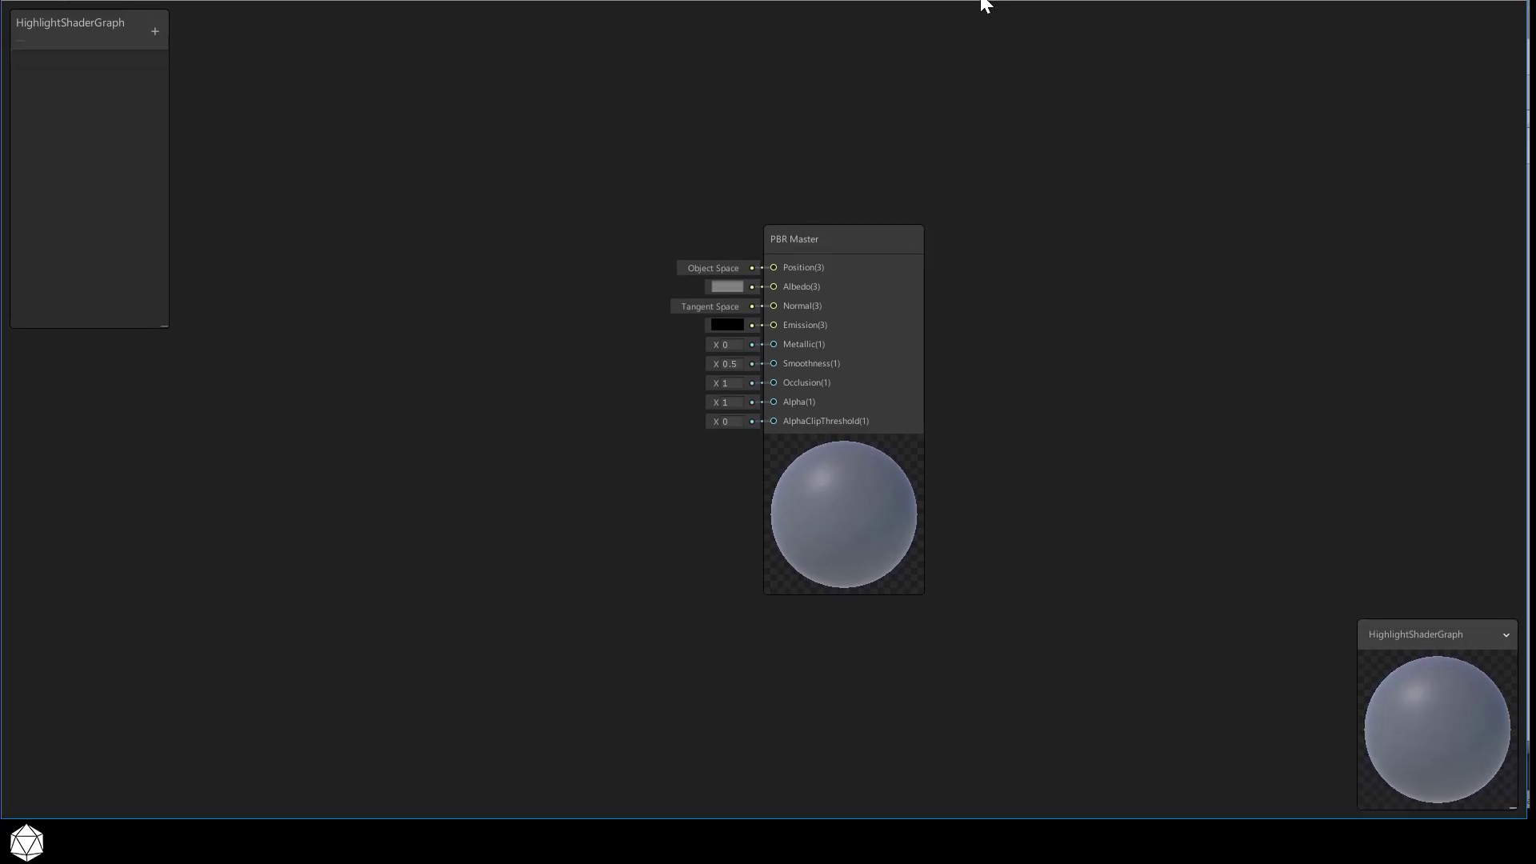